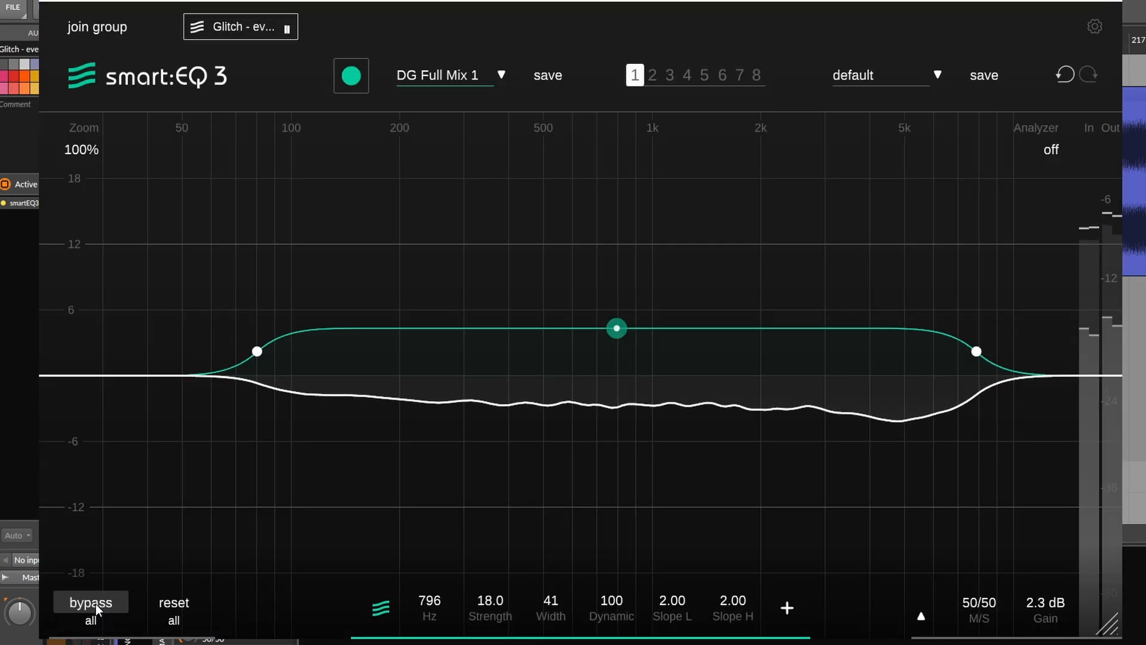
Toggle the smart:EQ 3 bypass on and off several times to compare the processed and unprocessed mix.
left_click(95, 604)
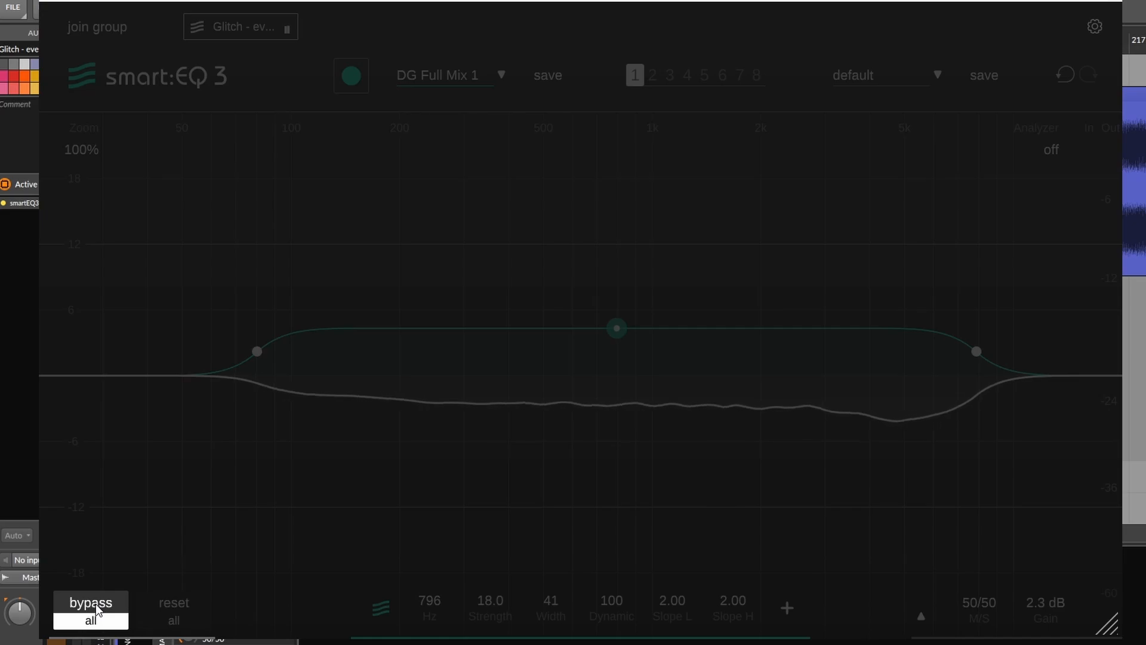
left_click(95, 604)
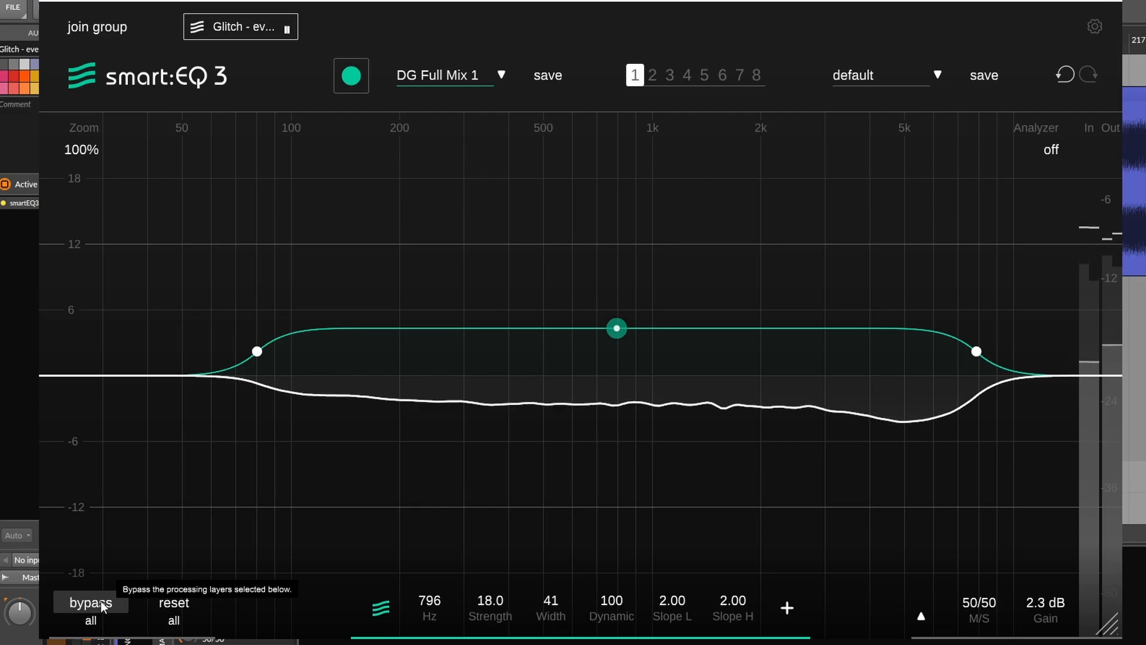
left_click(102, 605)
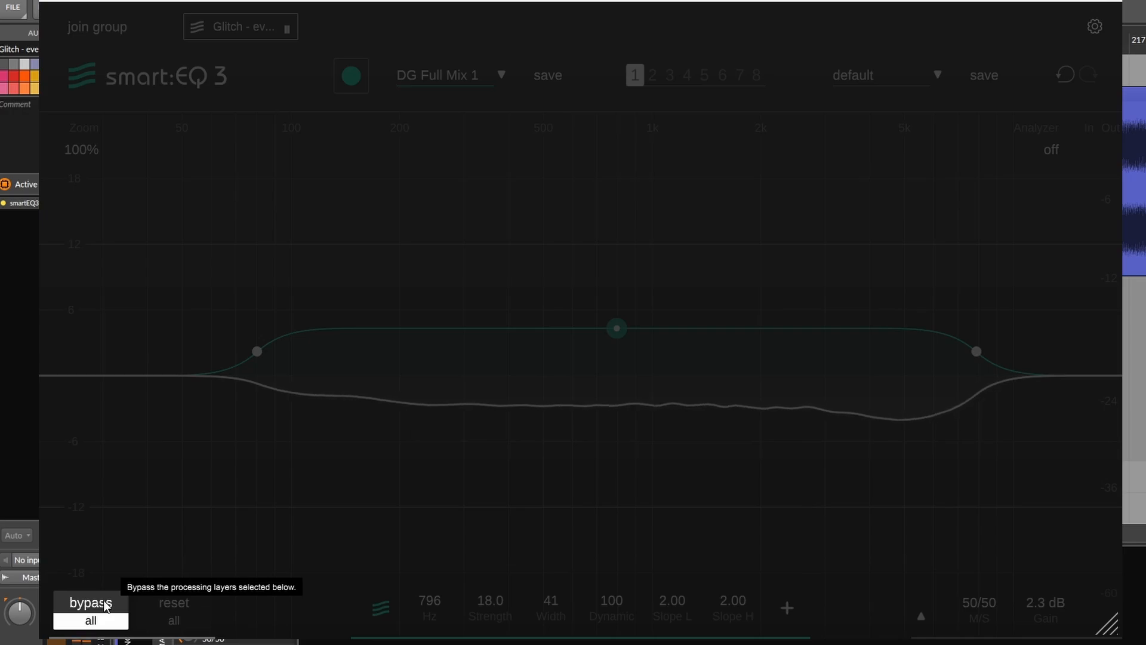
left_click(105, 604)
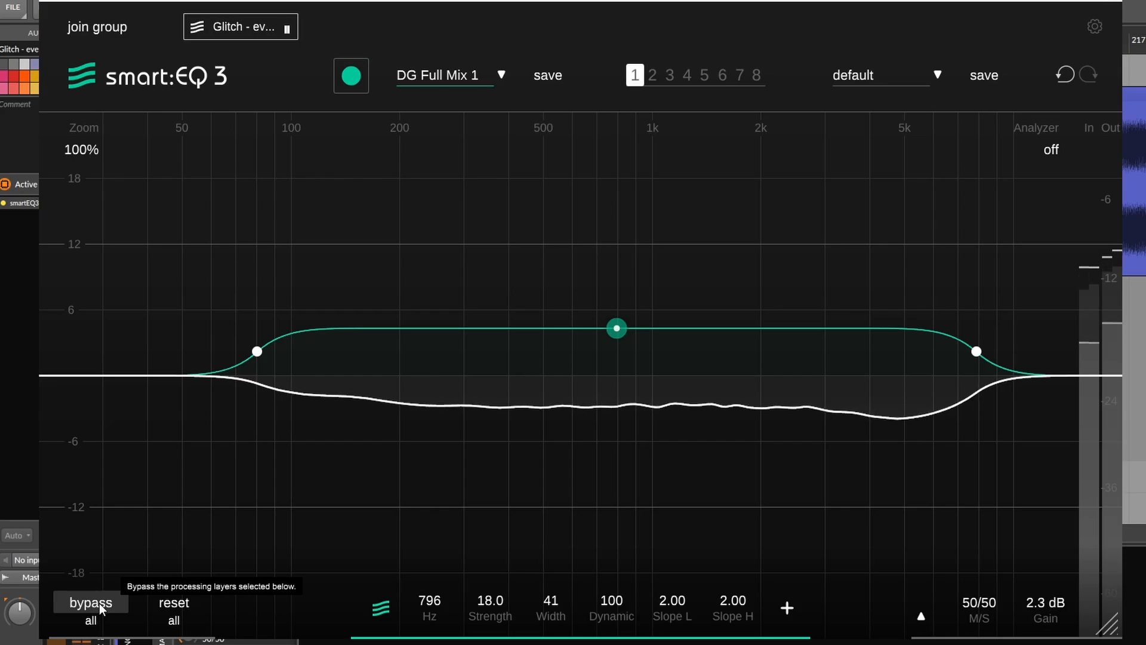
left_click(99, 603)
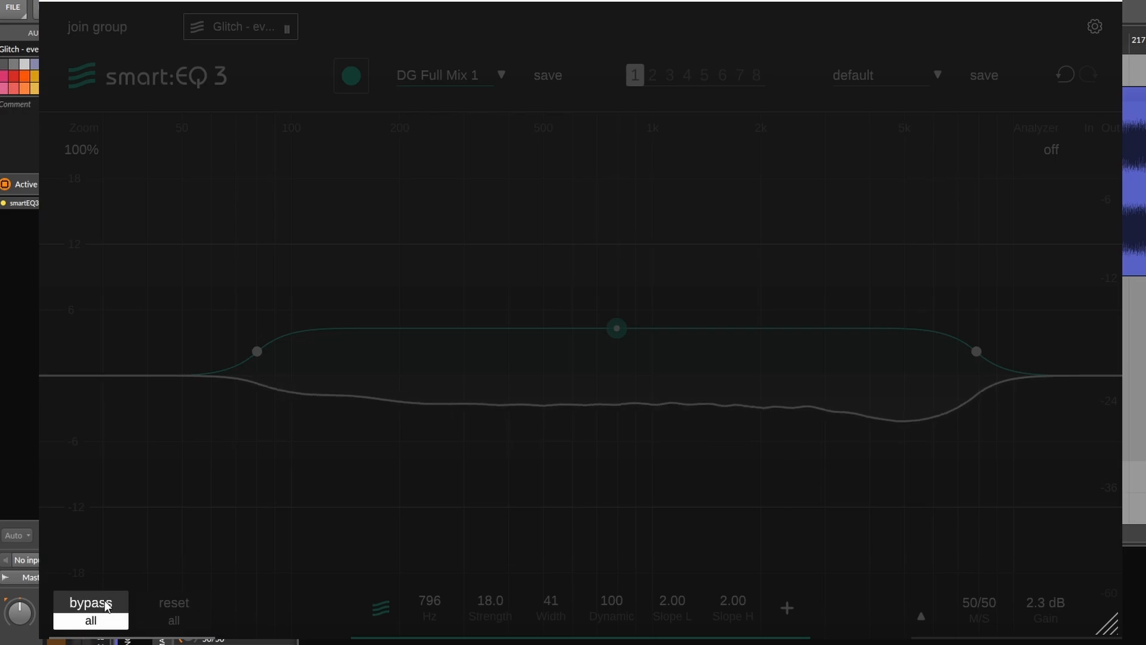
left_click(106, 604)
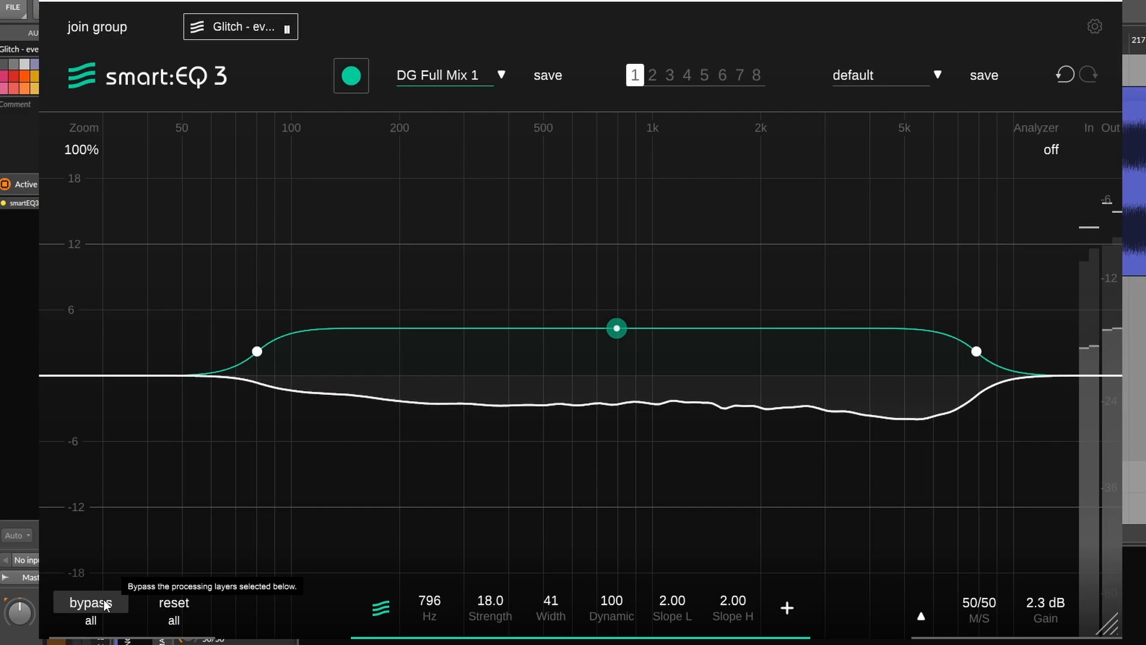
left_click(106, 604)
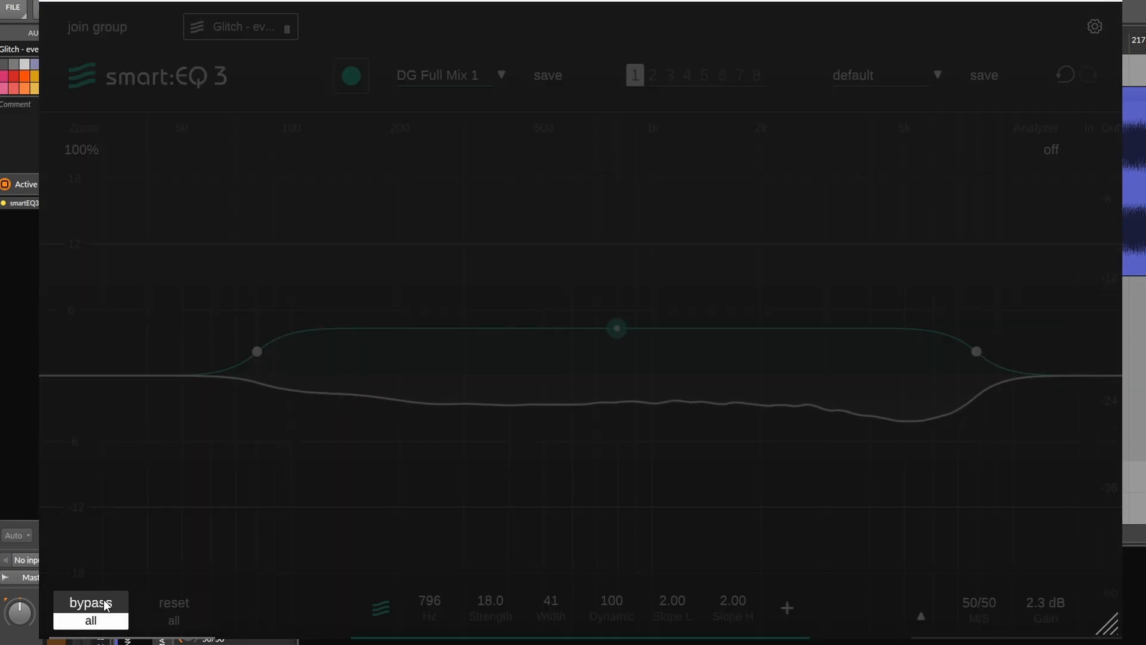
left_click(106, 604)
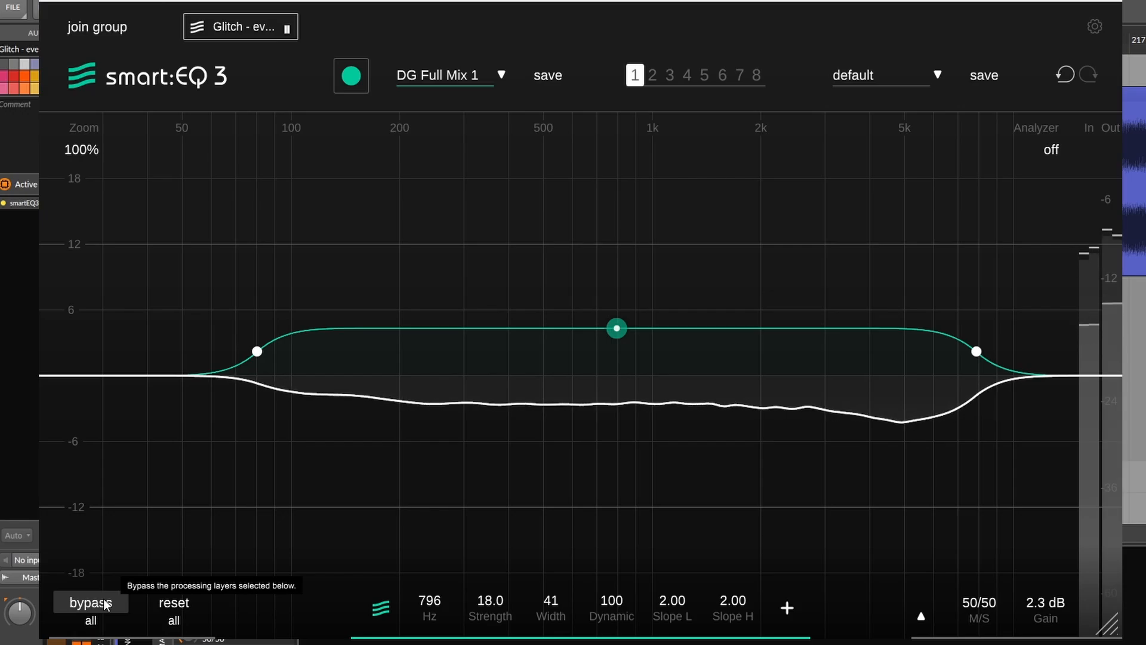
left_click(106, 604)
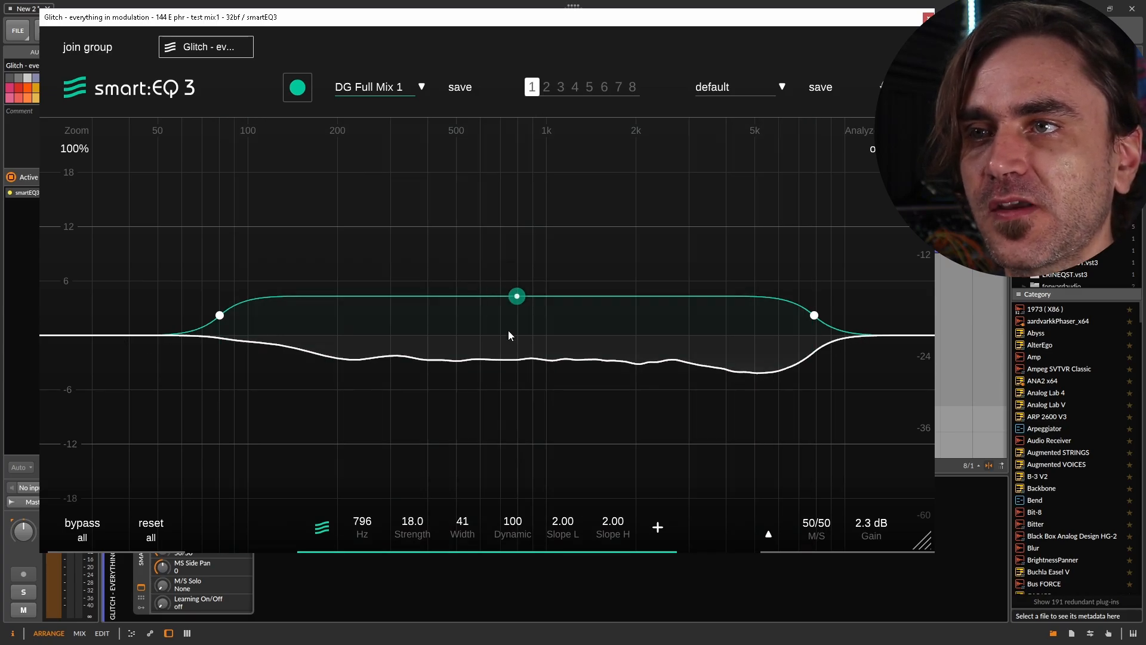
Set the smart band's strength to 23.0 and adjust its outer edges to about 917 Hz centre frequency and width 45.
left_click_drag(404, 525, 440, 512)
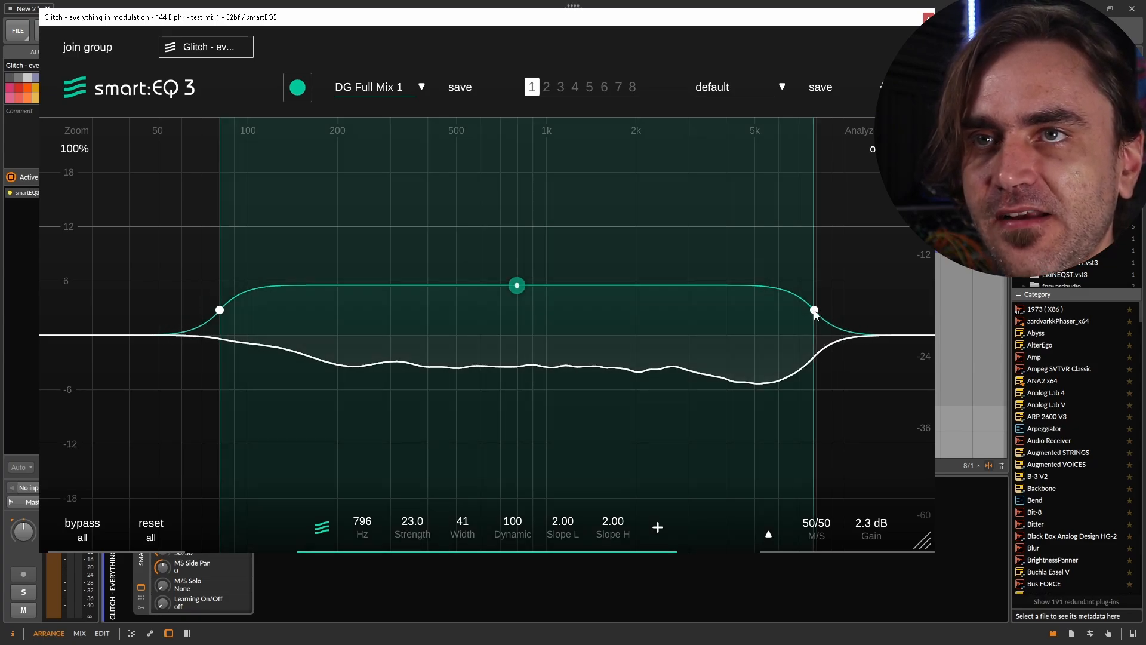
left_click_drag(811, 314, 712, 324)
left_click_drag(231, 319, 236, 310)
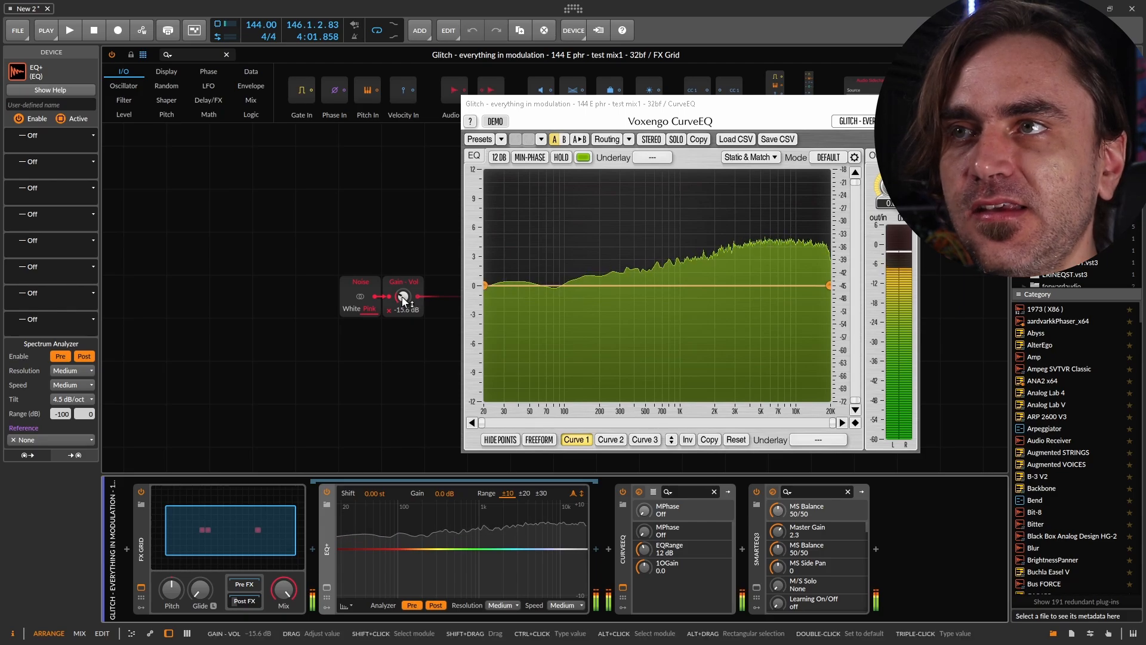
Raise the pink noise gain to -11.6 dB and add a high-shelf band at about 1.18 kHz in EQ+.
left_click_drag(402, 302, 402, 286)
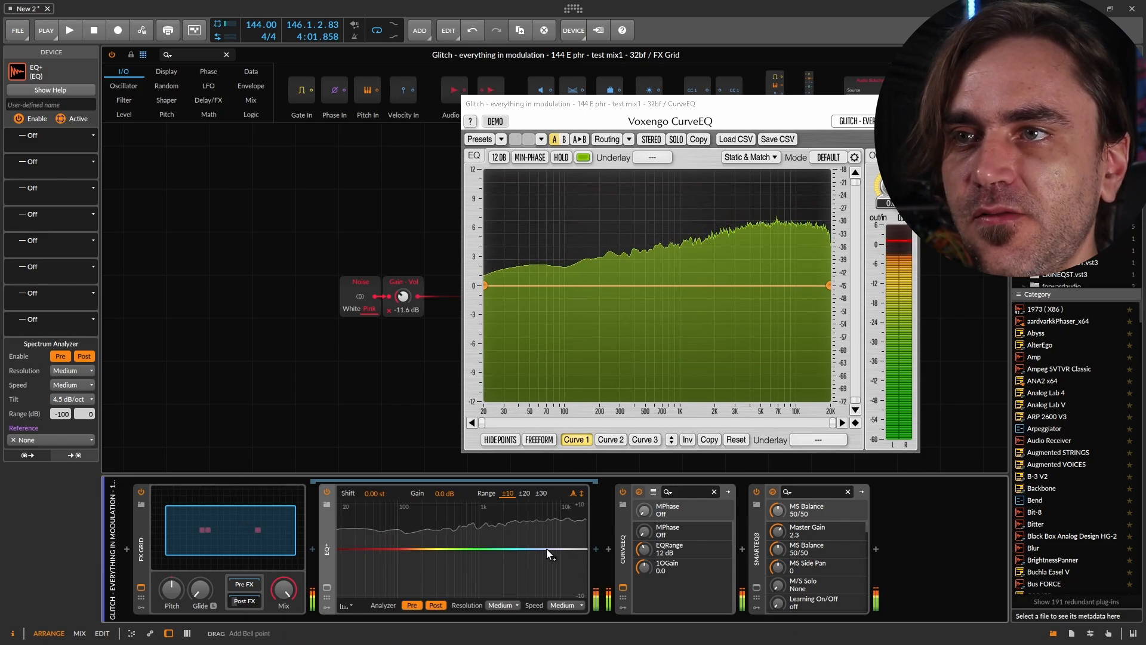
left_click(483, 550)
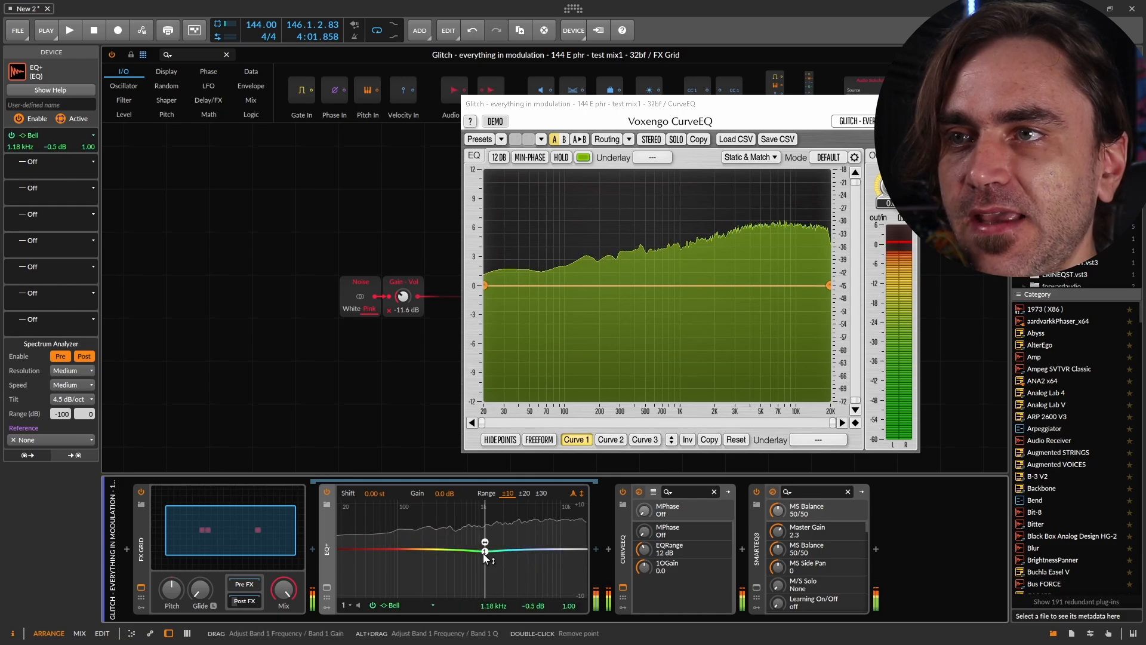
left_click(398, 603)
left_click(417, 576)
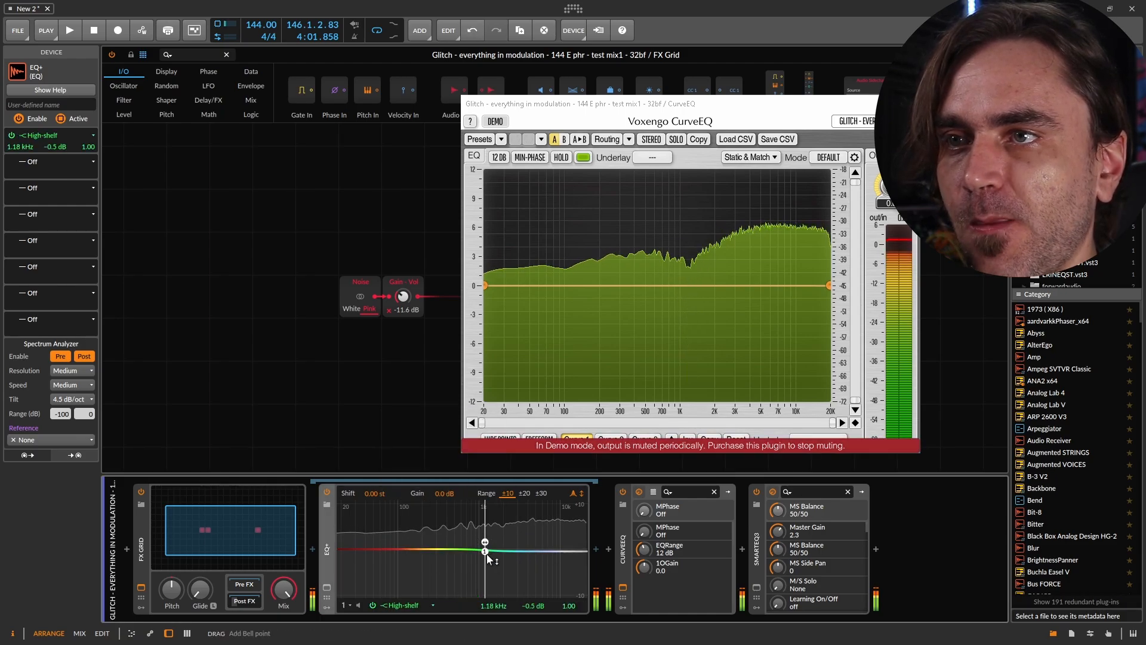
Set the EQ+ high-shelf band to 217 Hz, -13.9 dB and a Q of 0.19, and collapse the device.
left_click_drag(485, 554, 424, 584)
left_click_drag(567, 607, 567, 628)
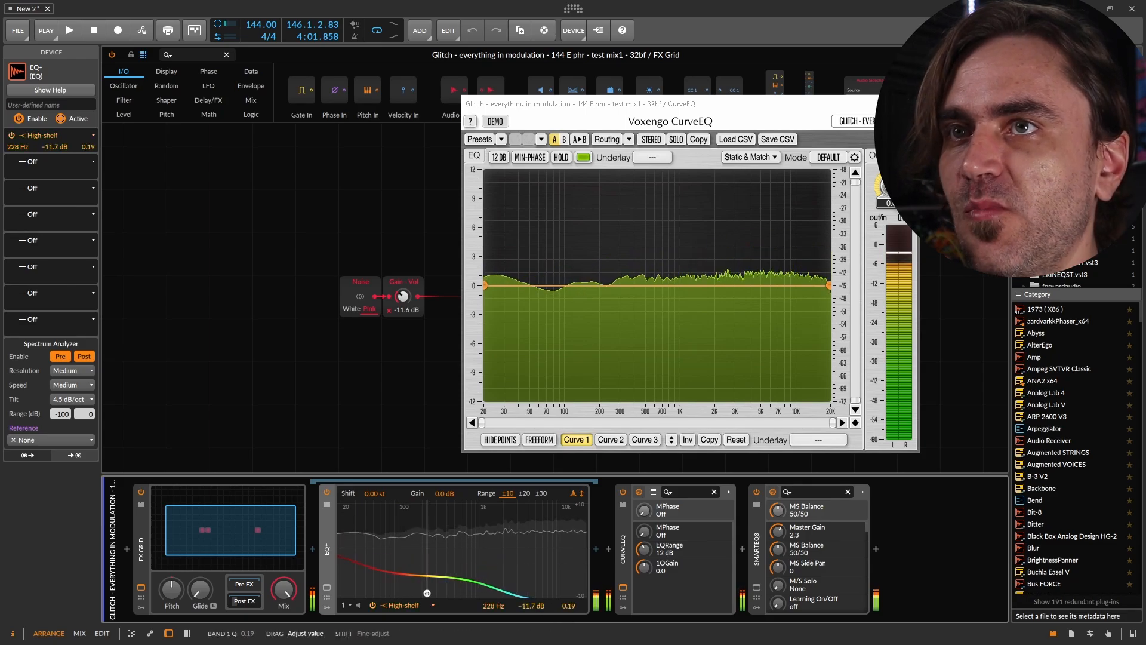
left_click_drag(501, 606, 531, 616)
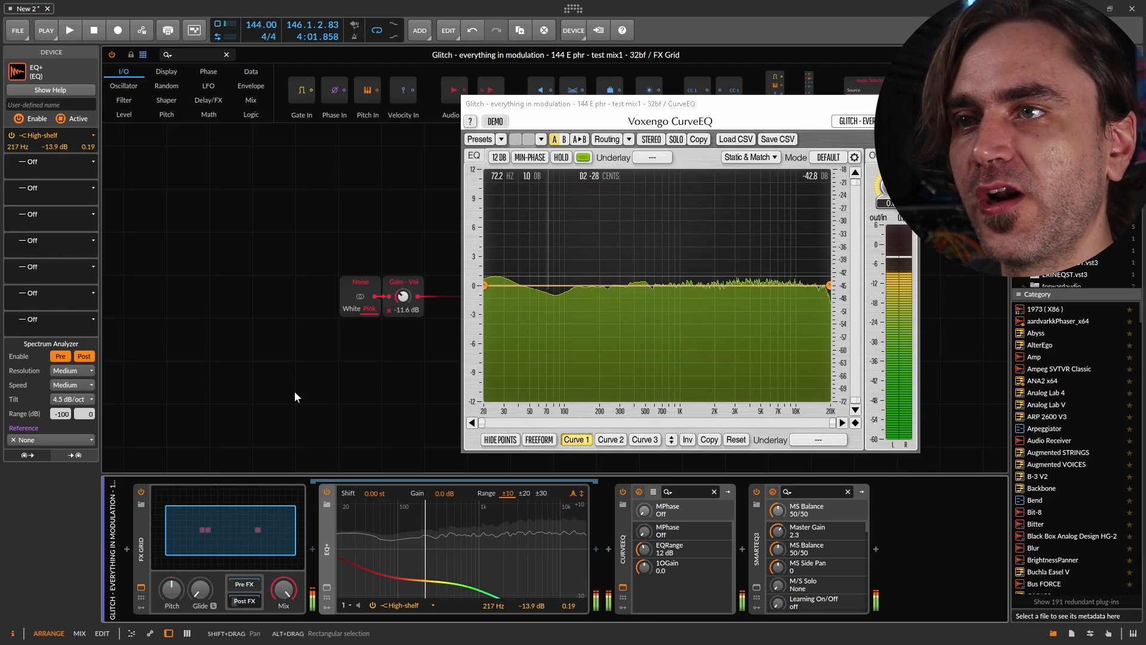
left_click(325, 540)
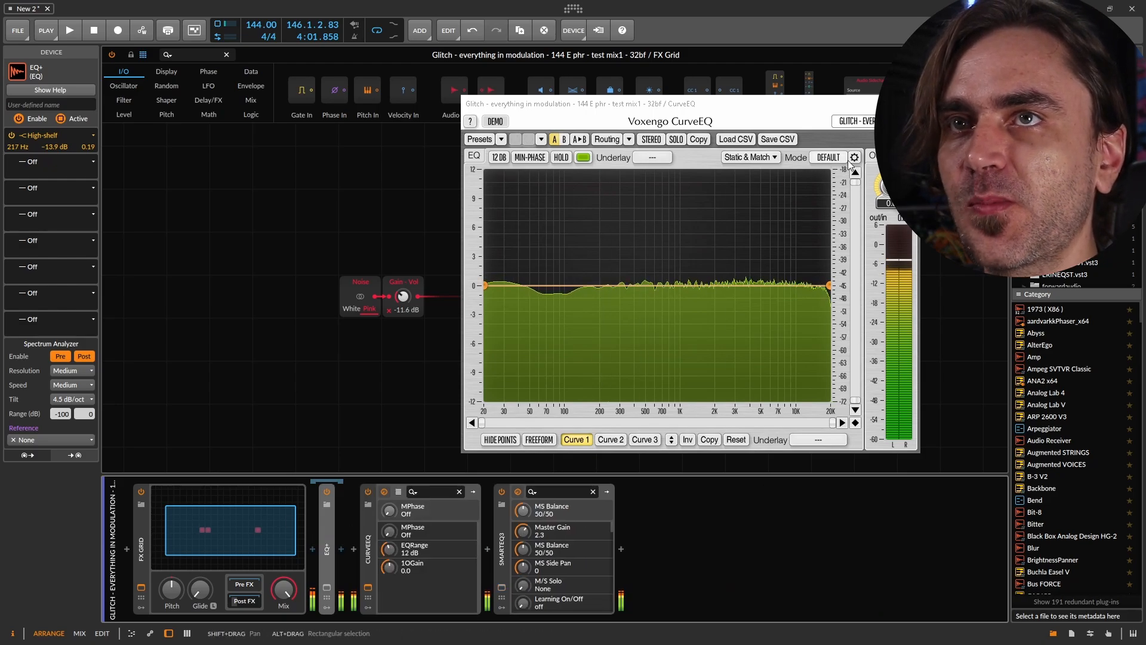
Load the Psytrance Mioxing Reference 1 preset into CurveEQ and reposition its window to view the reference curves.
left_click(368, 504)
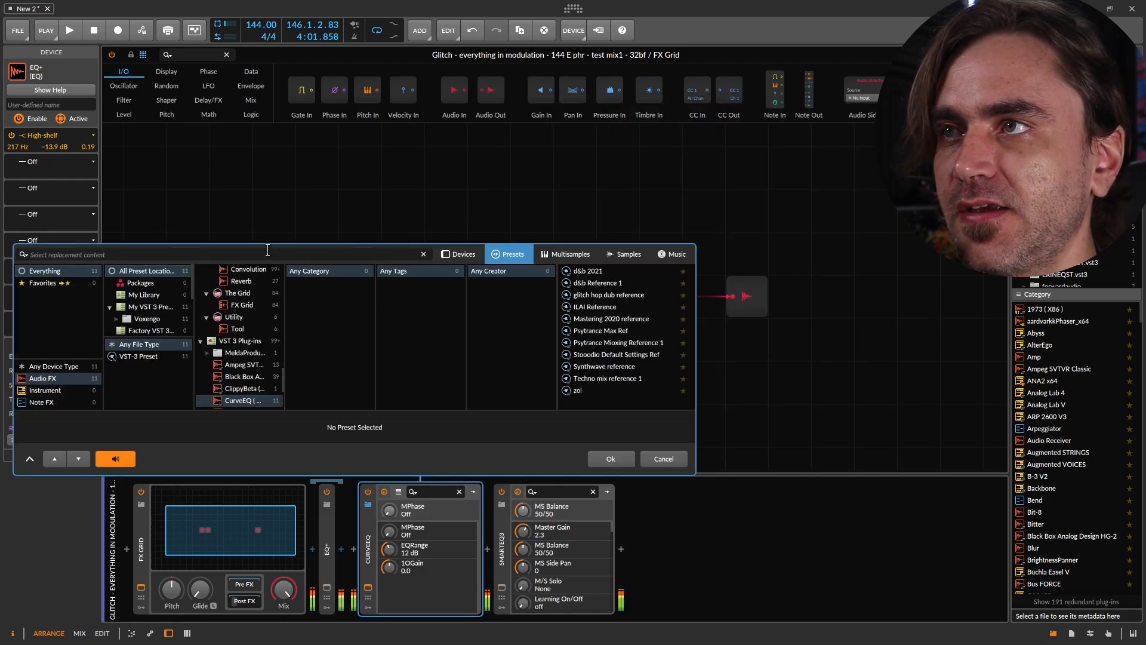
left_click(628, 343)
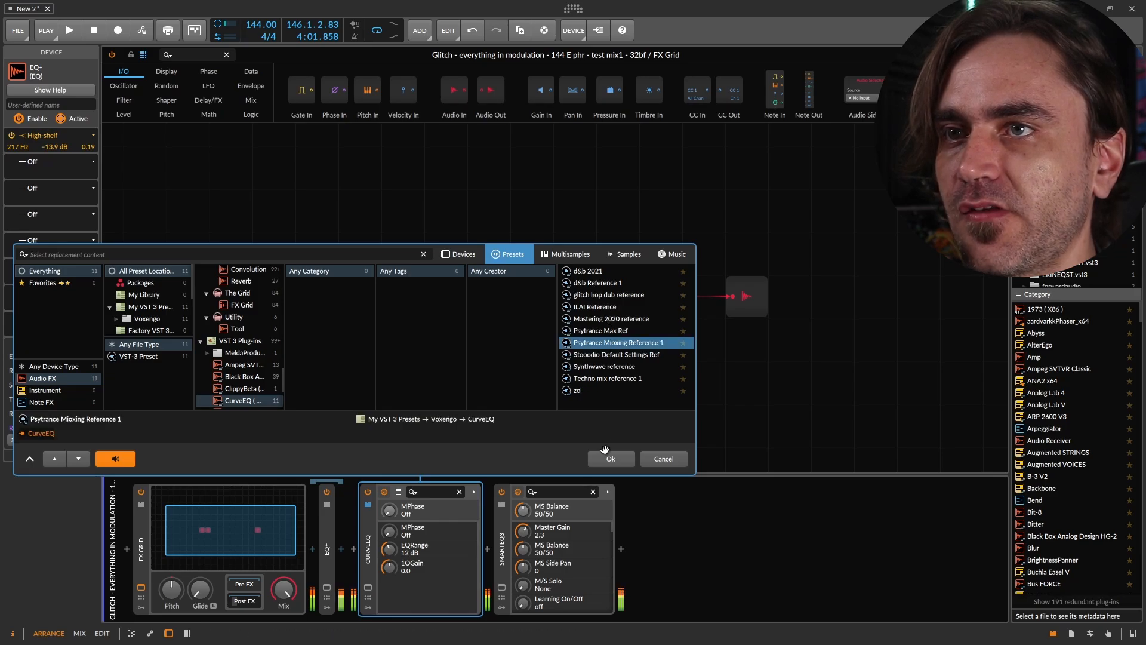
left_click(604, 460)
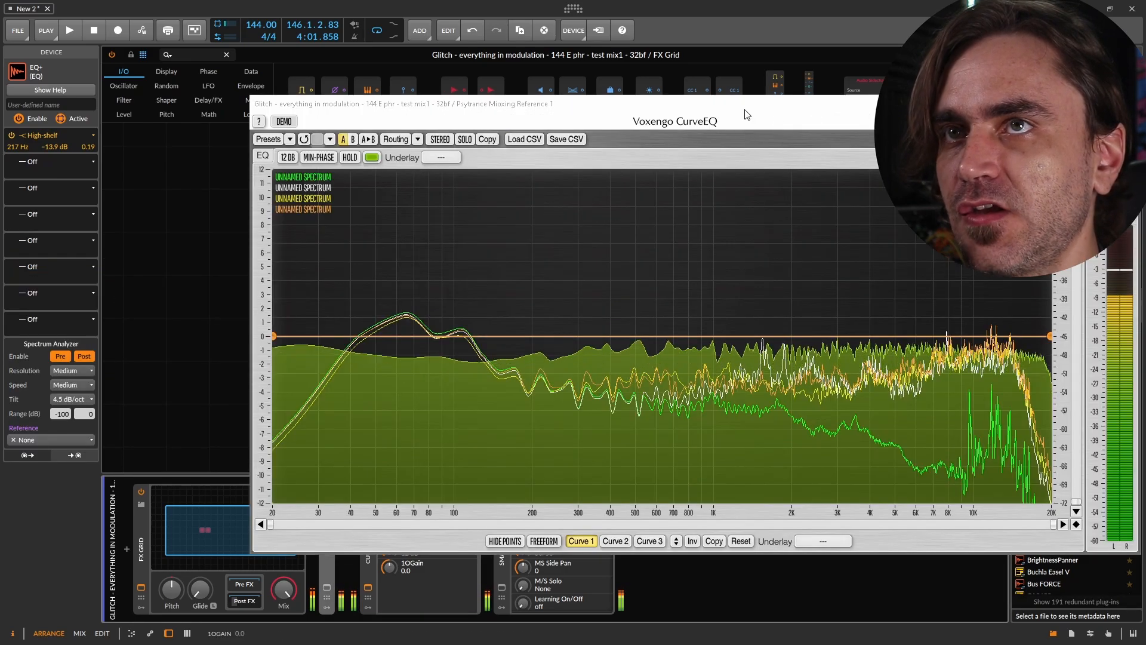
left_click_drag(605, 59, 546, 30)
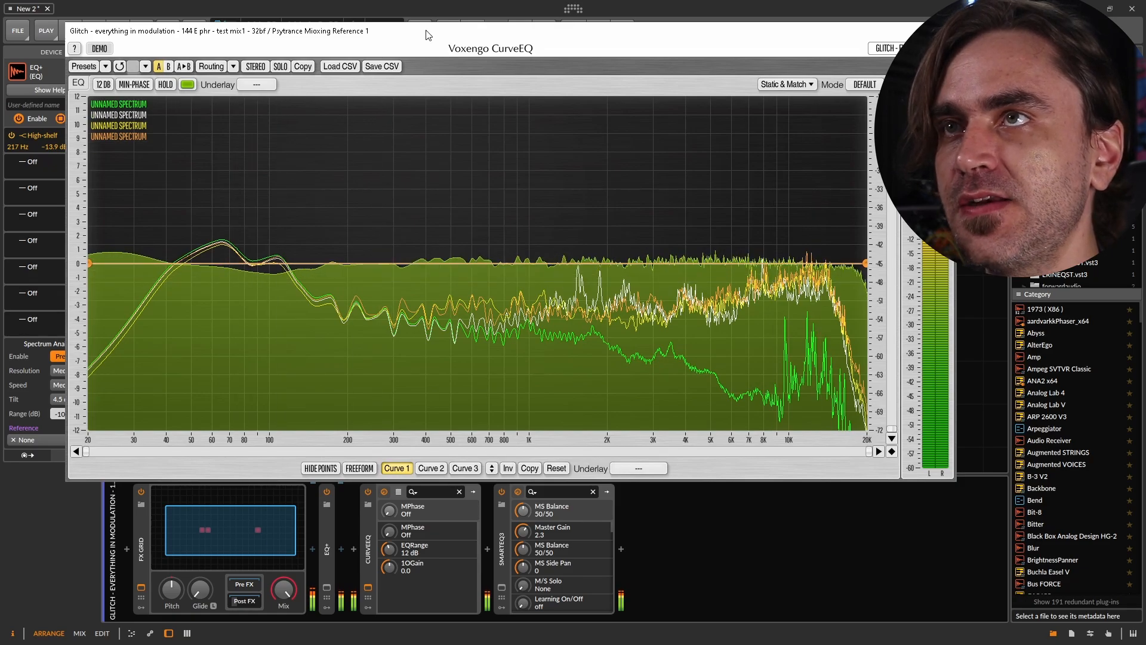
left_click_drag(427, 35, 491, 181)
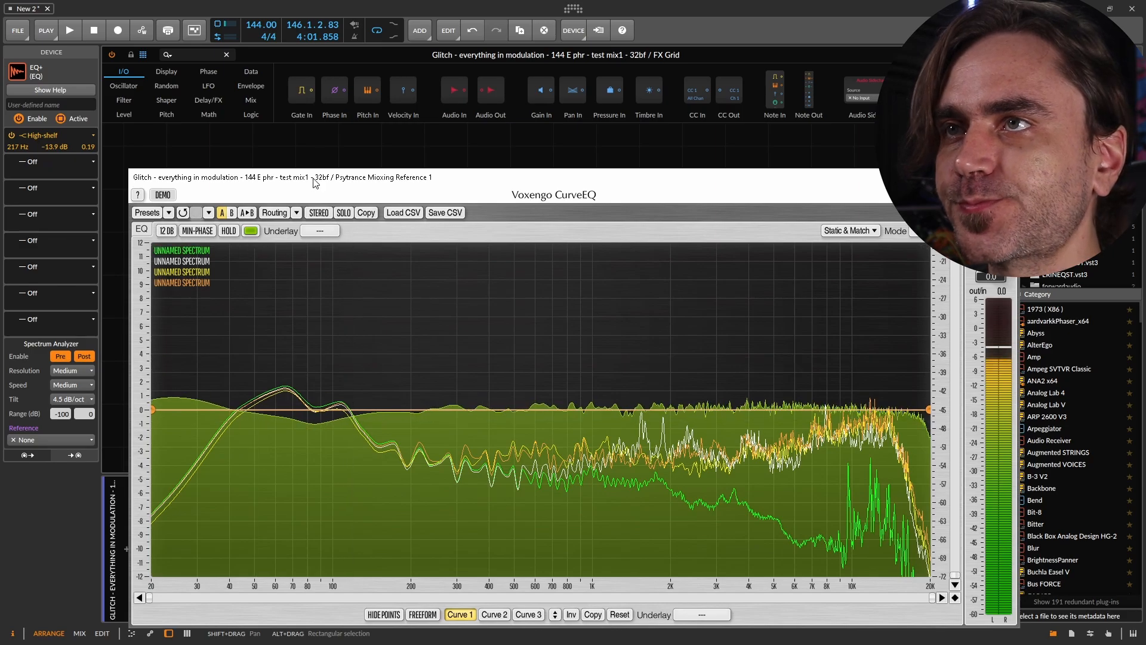
Move the CurveEQ window clear of the FX Grid modules and raise the pink noise gain slightly.
left_click_drag(319, 179, 587, 136)
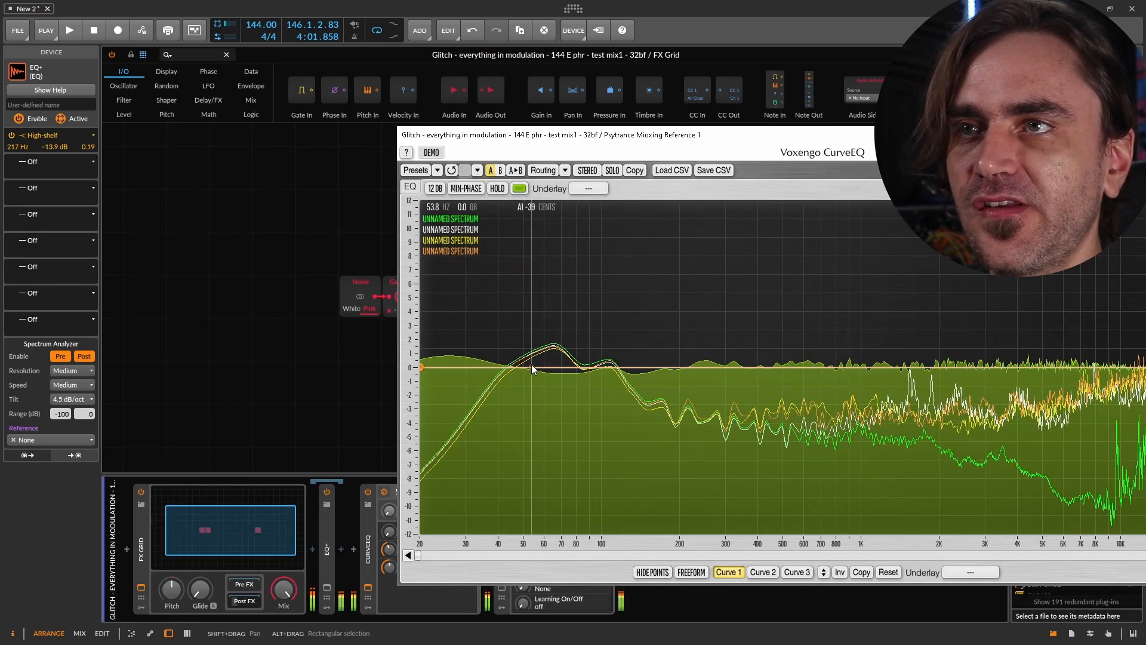
left_click(667, 124)
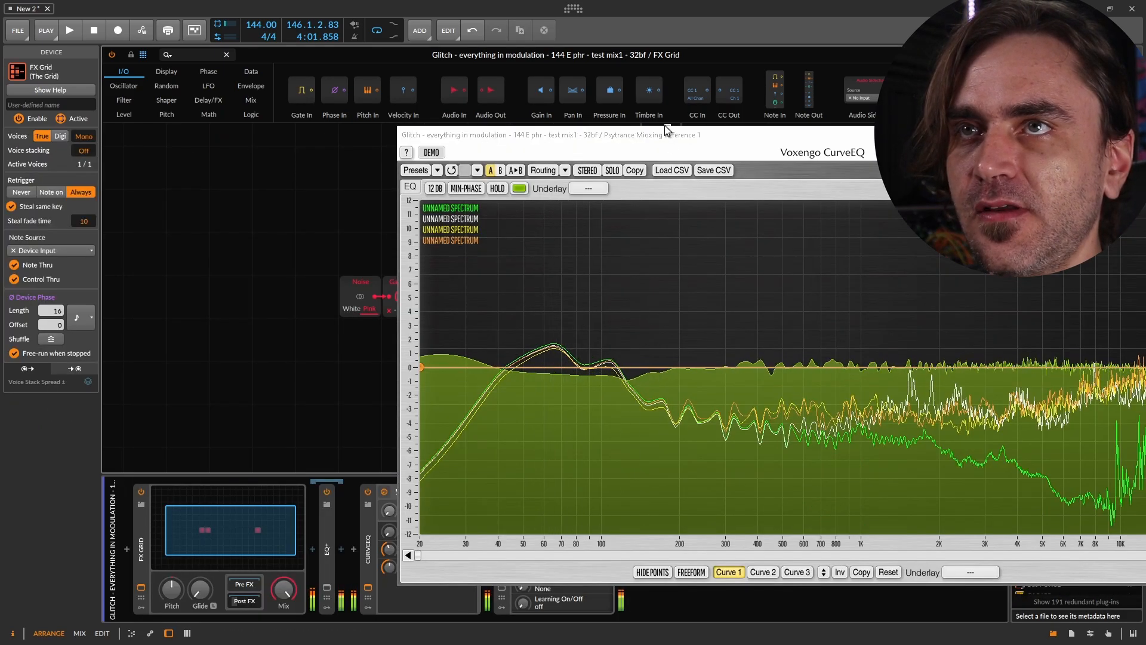
left_click_drag(672, 142, 754, 110)
mouse_move(403, 297)
left_mouse_down()
mouse_move(403, 270)
mouse_move(400, 299)
left_mouse_up()
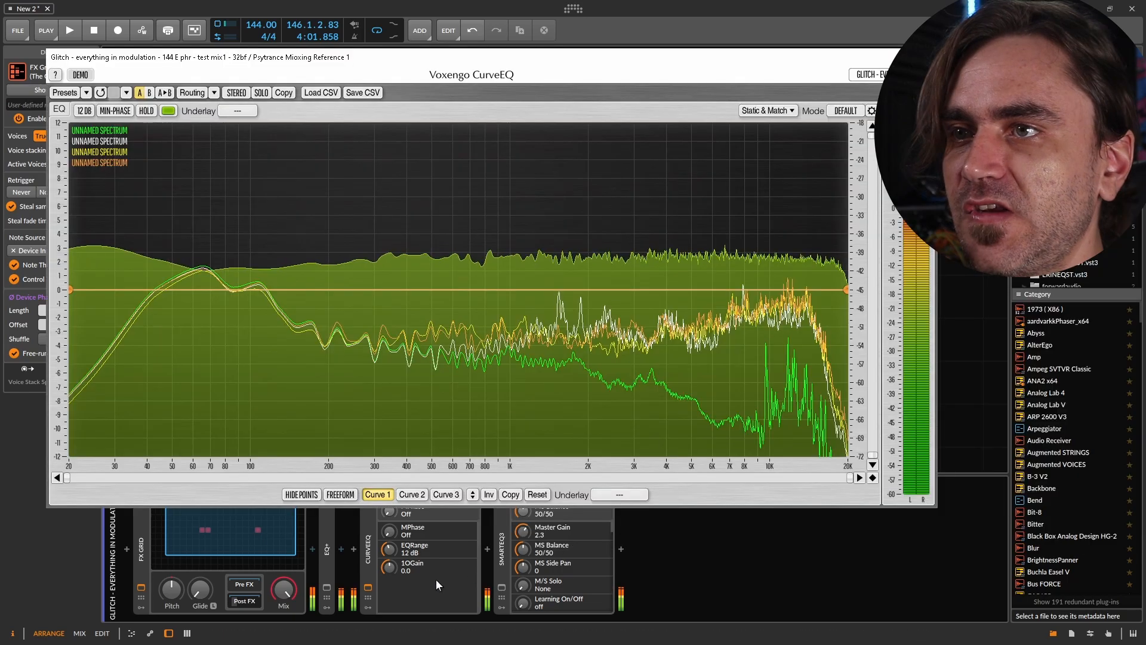
Expand the EQ+ device and lower its 217 Hz high-shelf gain to -18.2 dB.
left_click(327, 588)
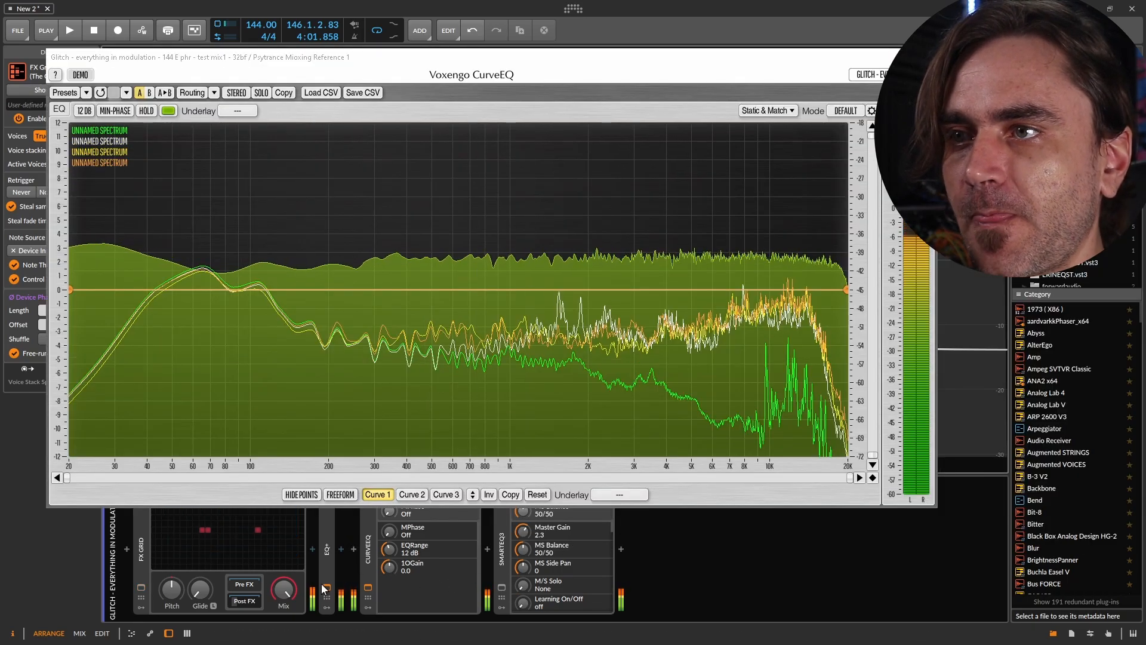
left_click(330, 548)
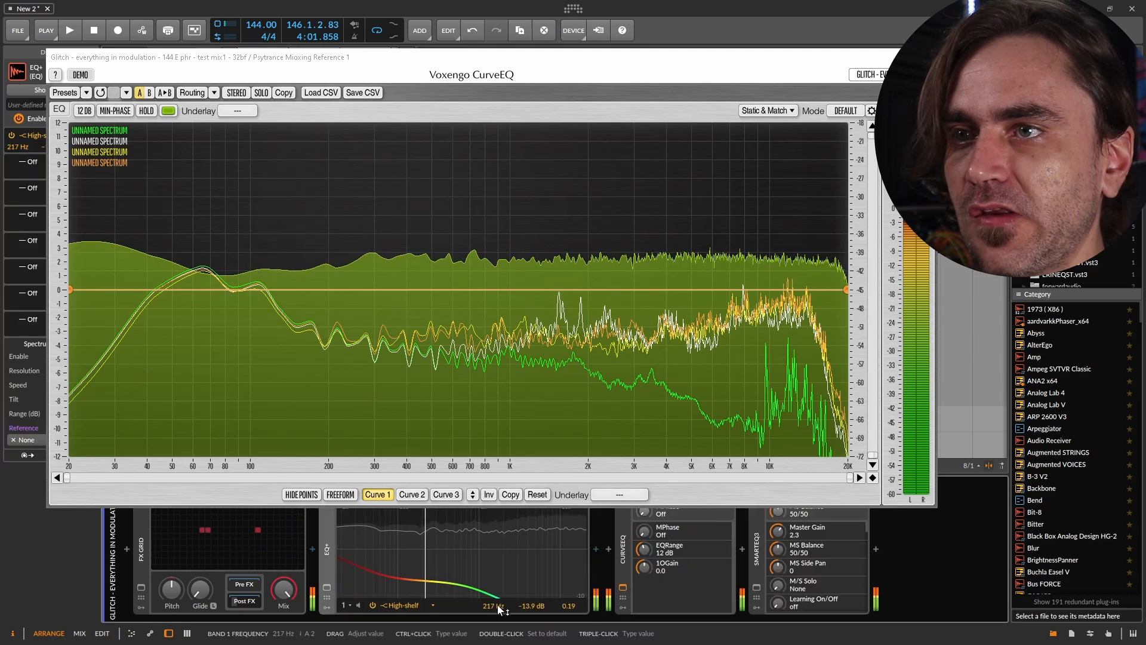
left_click_drag(530, 605, 530, 626)
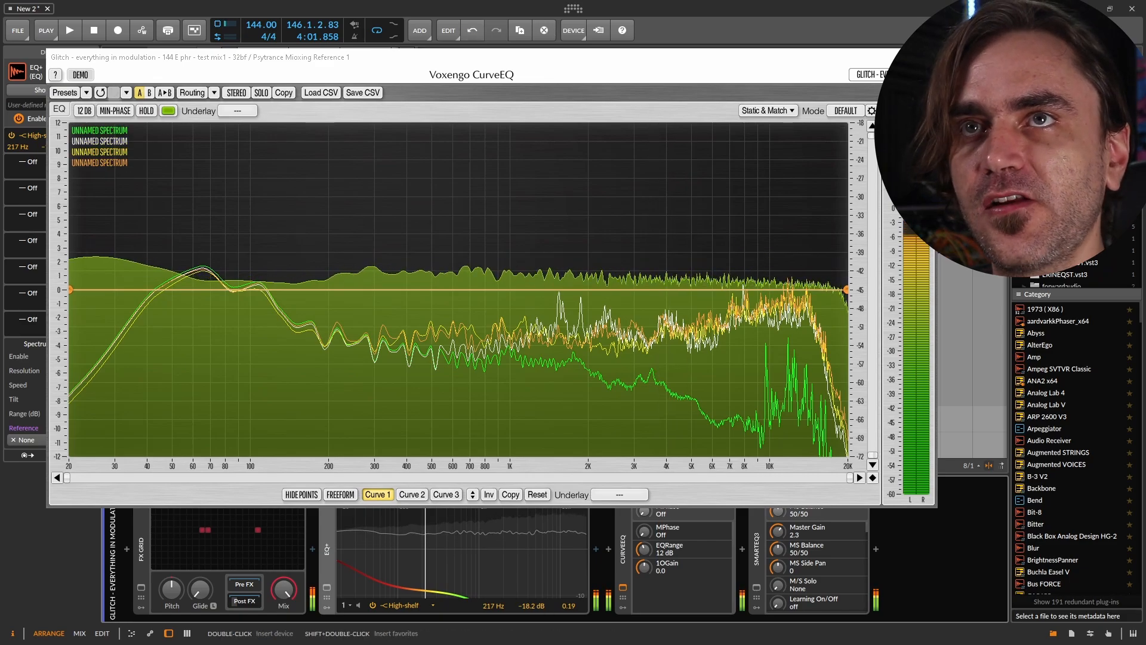
Move smart:EQ 3 ahead of CurveEQ in the device chain and reopen the CurveEQ window.
left_click(924, 57)
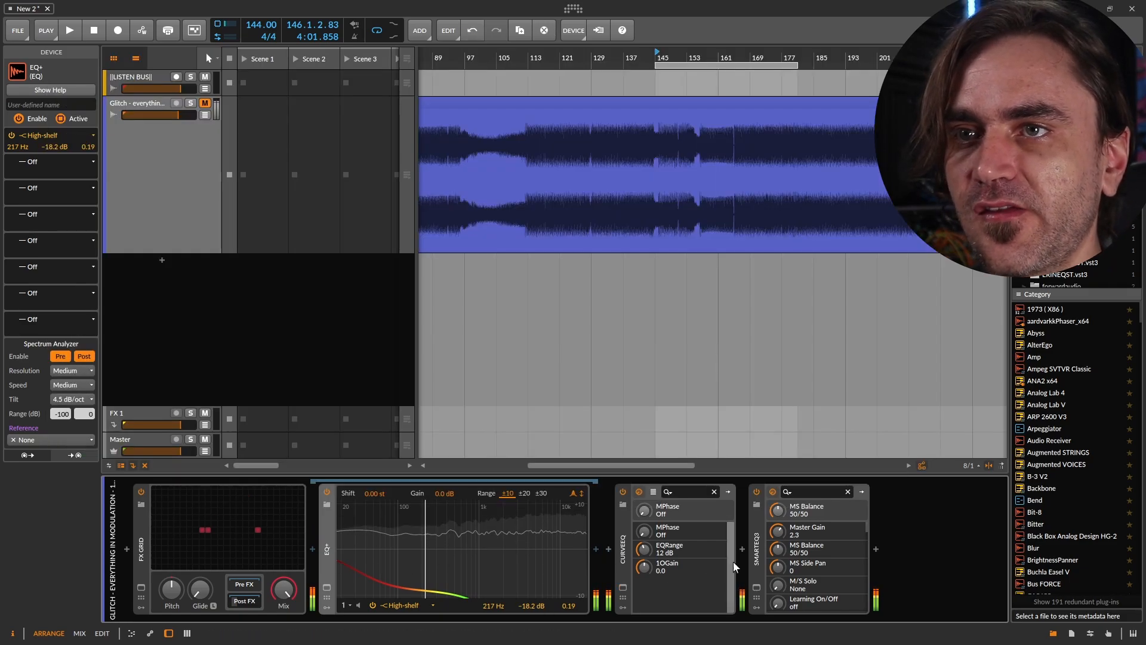
left_click_drag(755, 555, 615, 555)
left_click(759, 588)
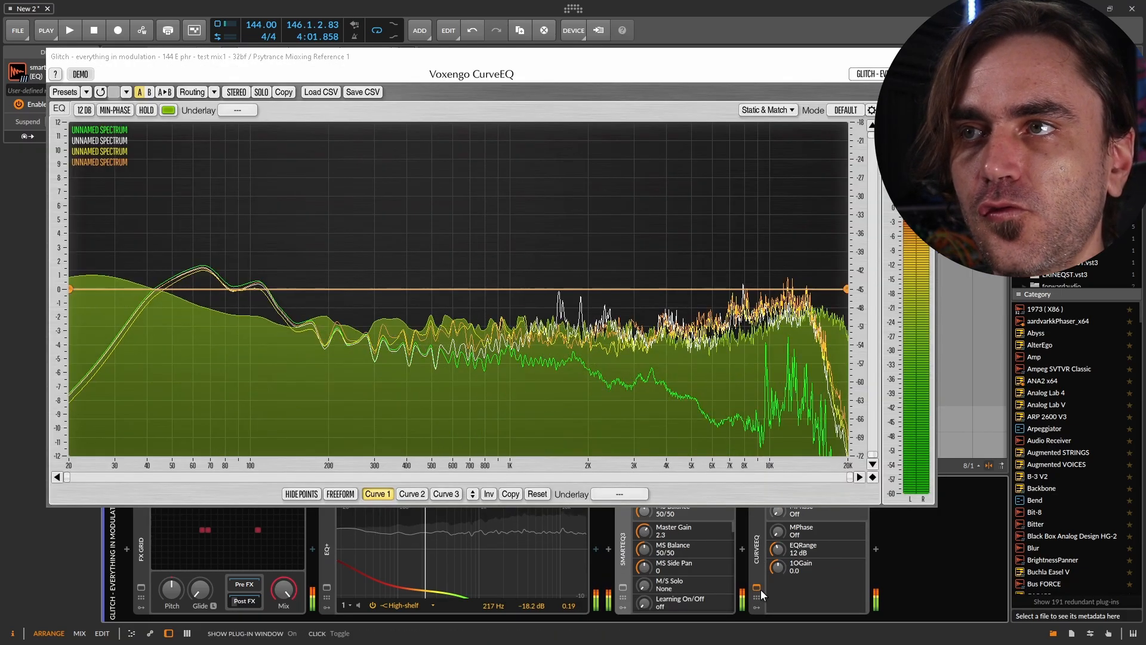
Open smart:EQ 3, move its window aside and restore its default state with the Universal profile.
left_click(622, 586)
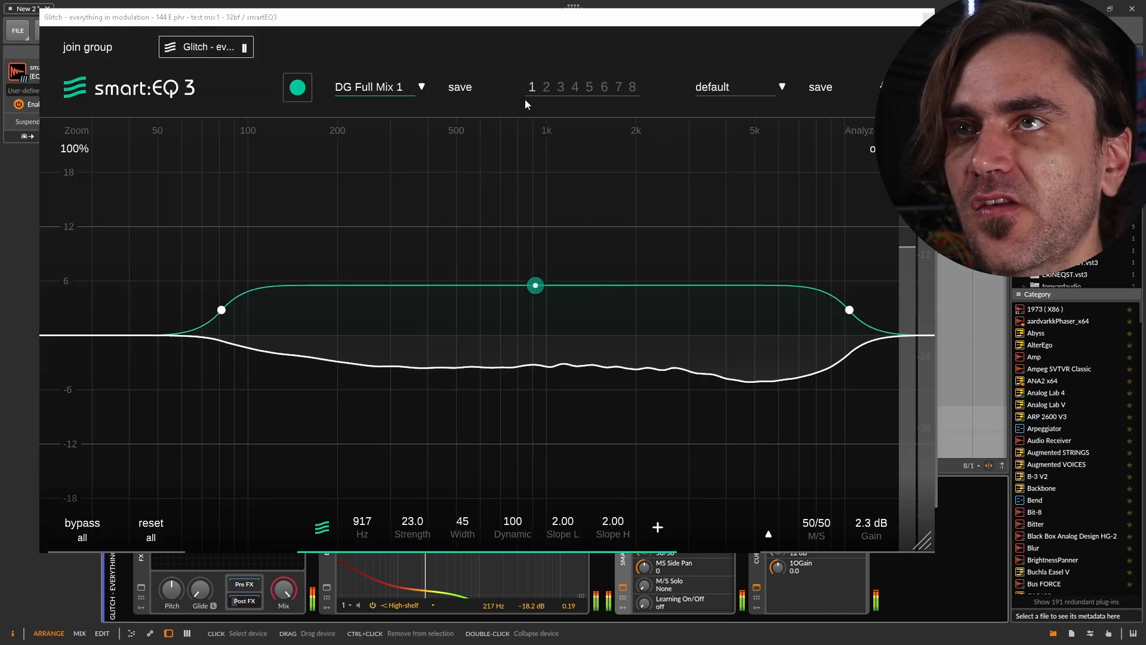
left_click_drag(528, 17, 734, 189)
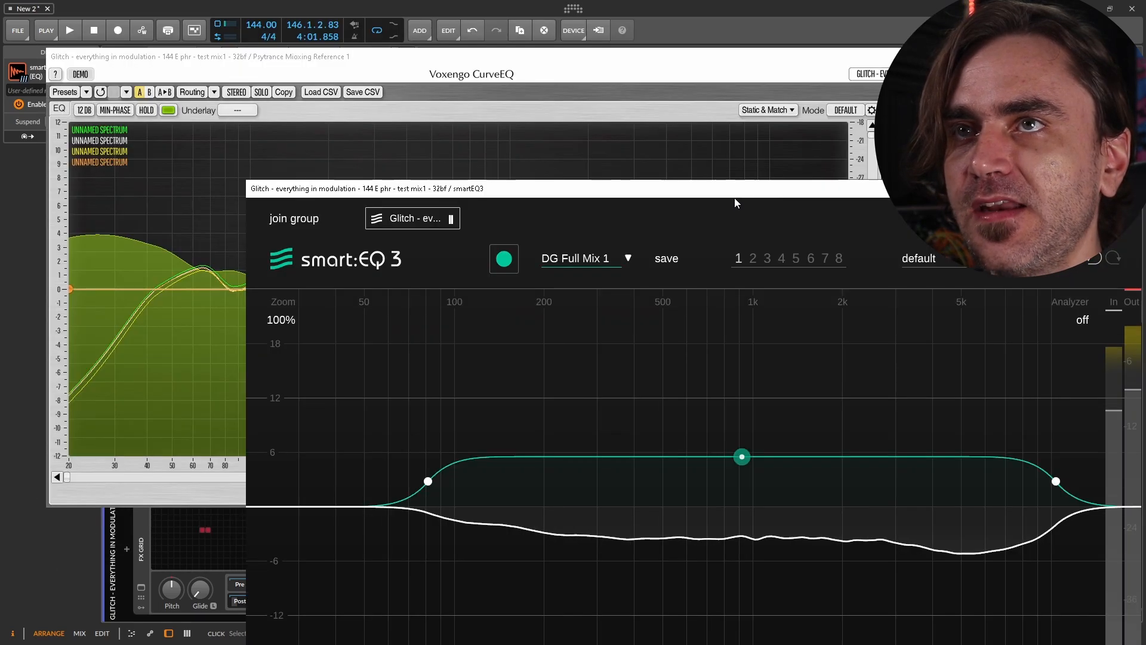
left_click(929, 263)
left_click(919, 280)
Reposition and enlarge the smart:EQ 3 window, and let it learn the incoming noise with the Universal profile.
left_click_drag(544, 139, 358, 27)
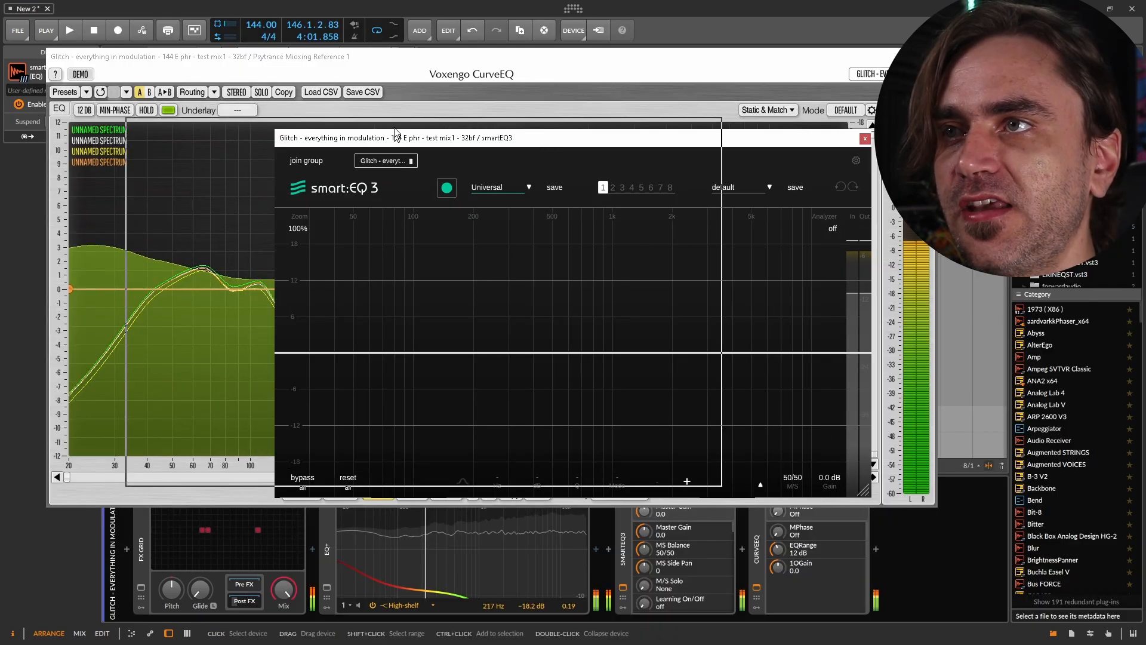
left_click_drag(679, 377, 975, 549)
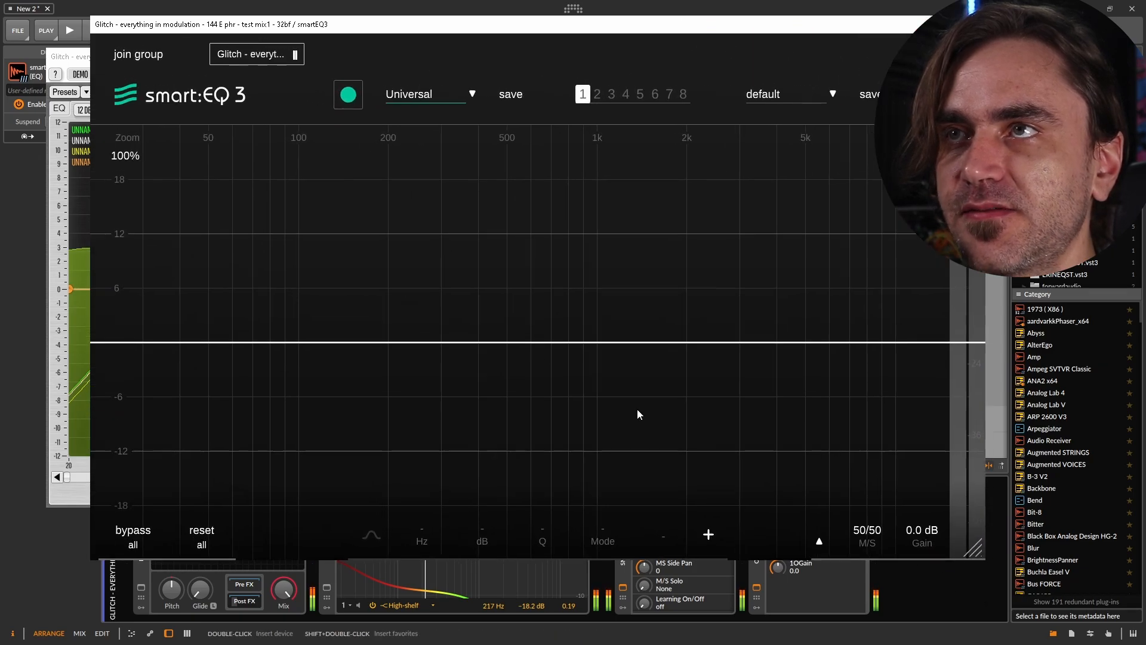
left_click(354, 101)
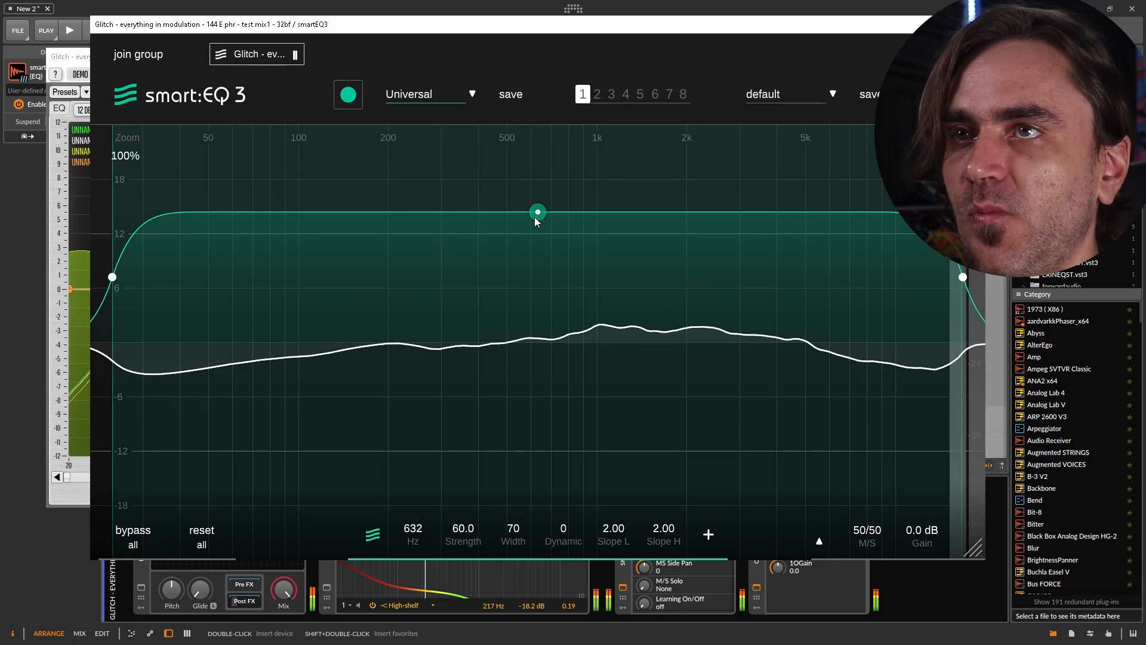
Keep the smart filter's strength at 60 after trying a lower one, and add a bell filter at 34.2 Hz with 4.4 dB gain.
left_click_drag(534, 217, 527, 274)
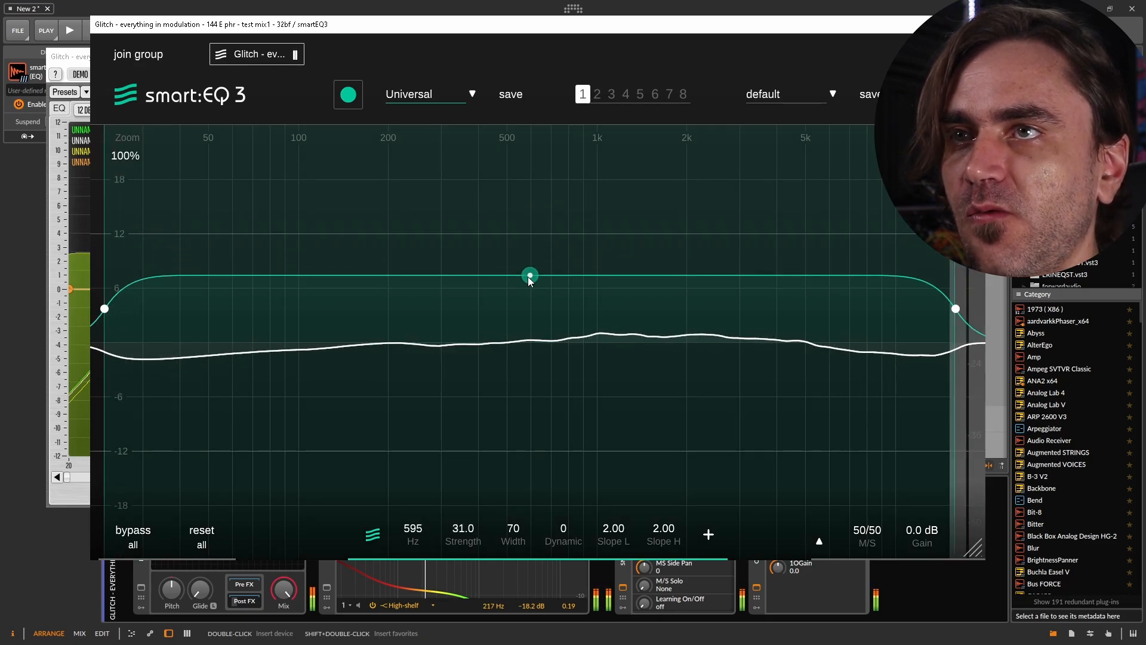
double_click(527, 274)
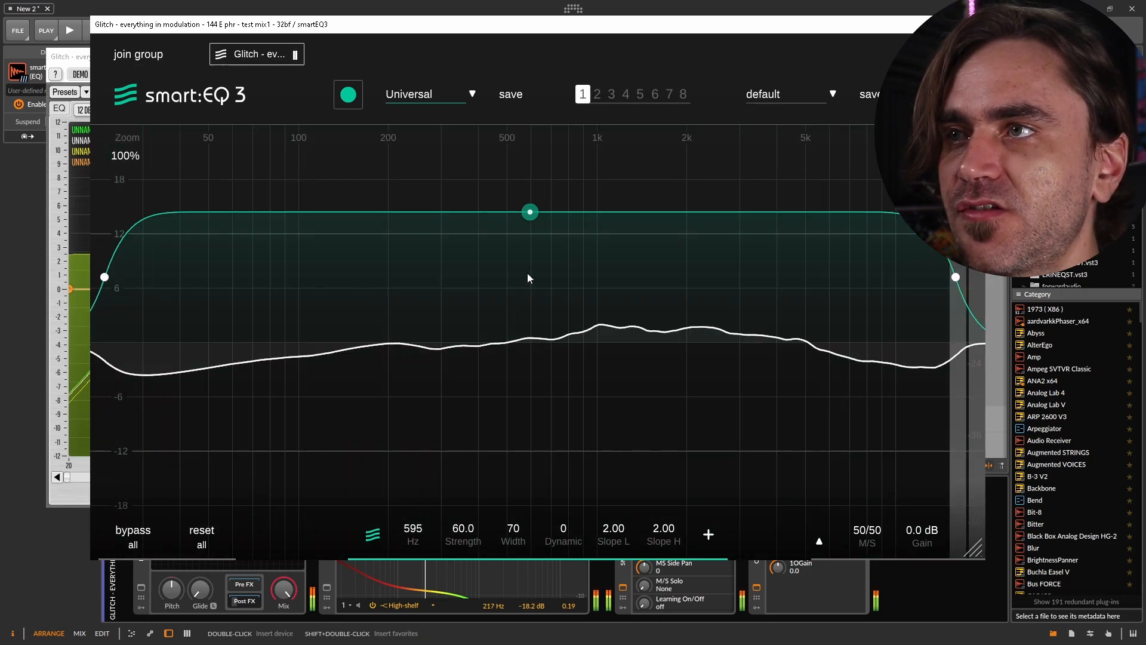
double_click(299, 349)
left_click_drag(299, 349, 159, 302)
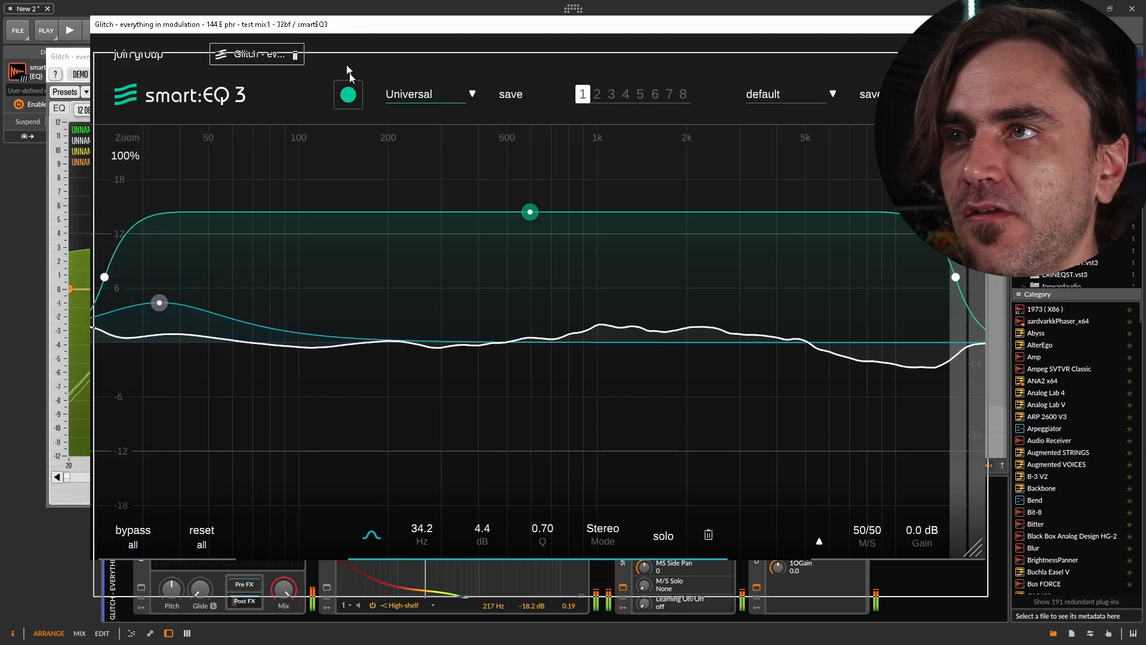
Shrink the CurveEQ and smart:EQ 3 windows and arrange them so that both spectrum displays can be seen together.
left_click_drag(349, 28, 582, 206)
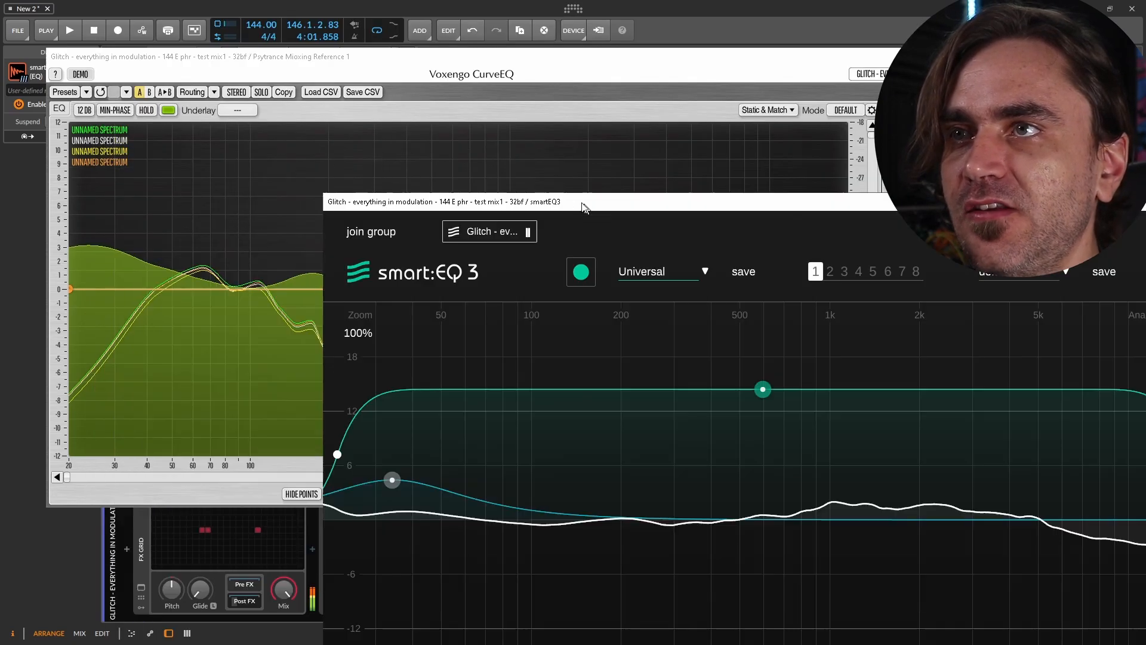
left_click(457, 50)
left_click_drag(456, 50, 422, 31)
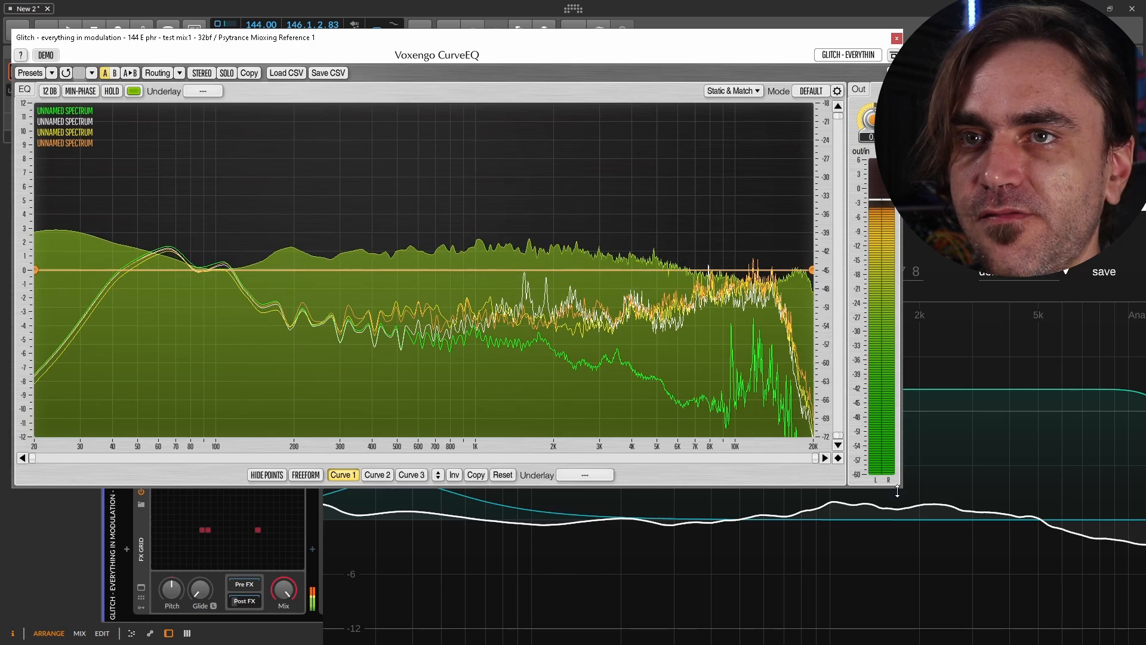
left_click_drag(897, 491, 585, 289)
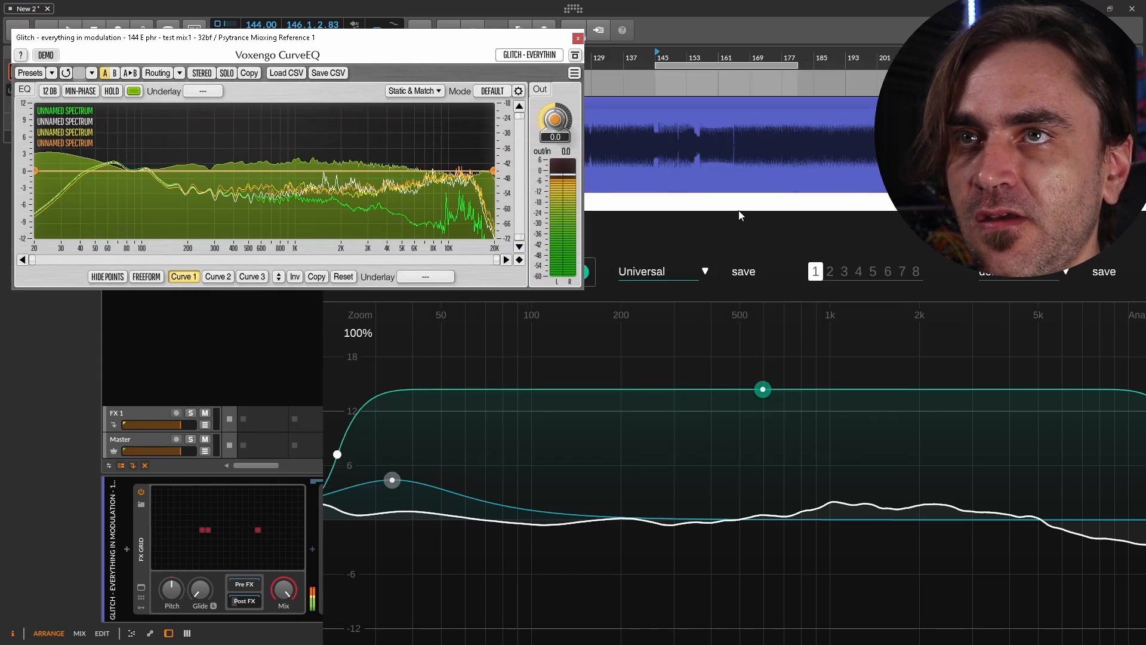
left_click_drag(739, 211, 535, 156)
left_click_drag(988, 620, 704, 416)
left_click_drag(502, 106, 668, 261)
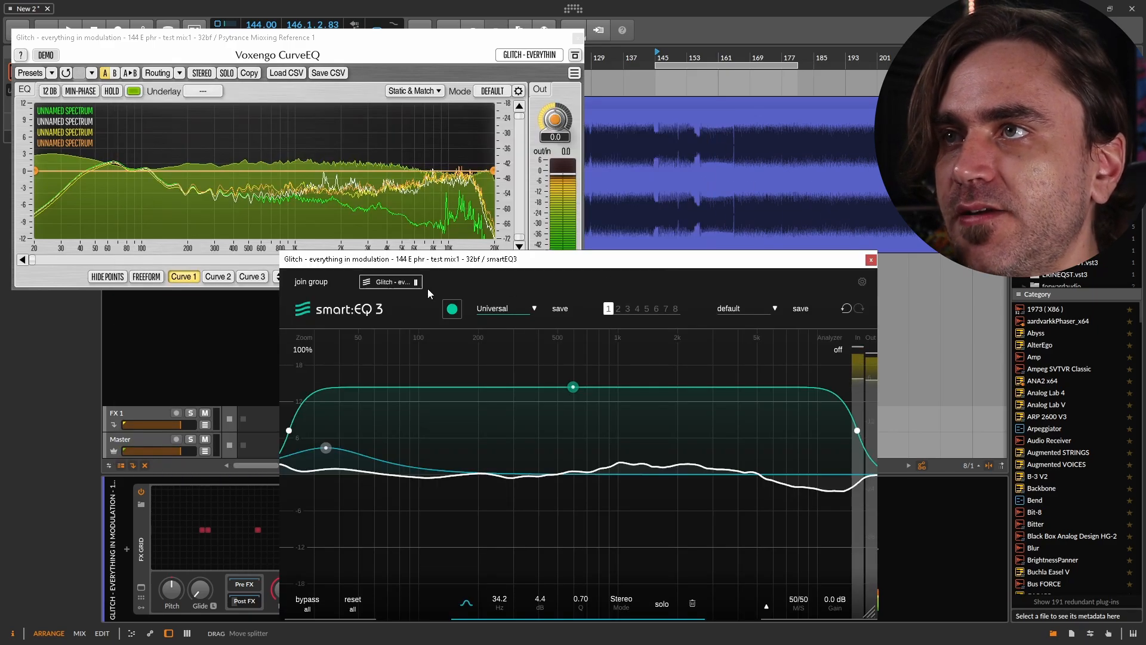
Shift the low bell filter slightly higher in frequency and add a bell cut at 514 Hz with -11.8 dB gain and Q 0.33.
left_click_drag(329, 444, 367, 450)
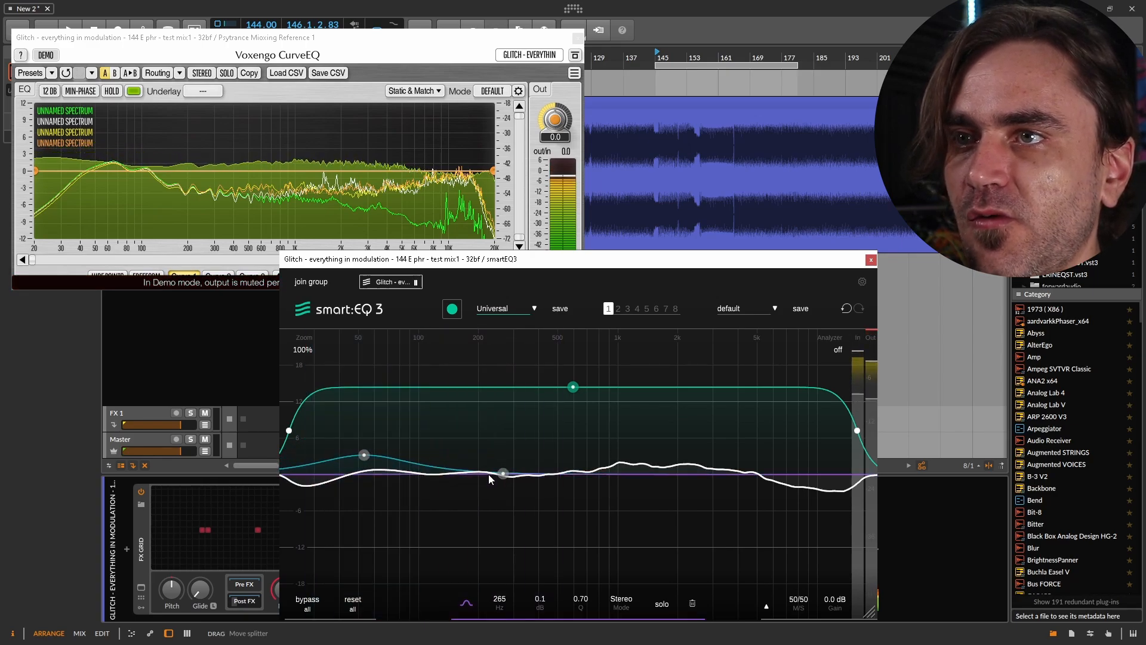
left_click_drag(499, 475, 564, 548)
scroll(549, 552, "down", 4)
scroll(560, 550, "up", 3)
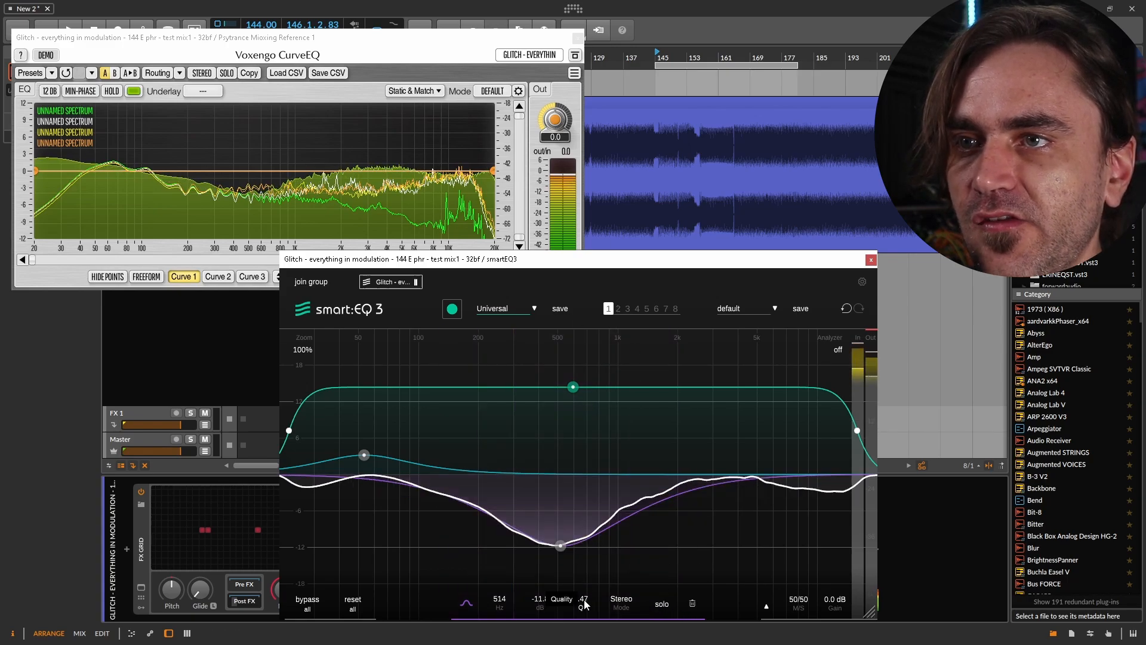
scroll(583, 605, "down", 2)
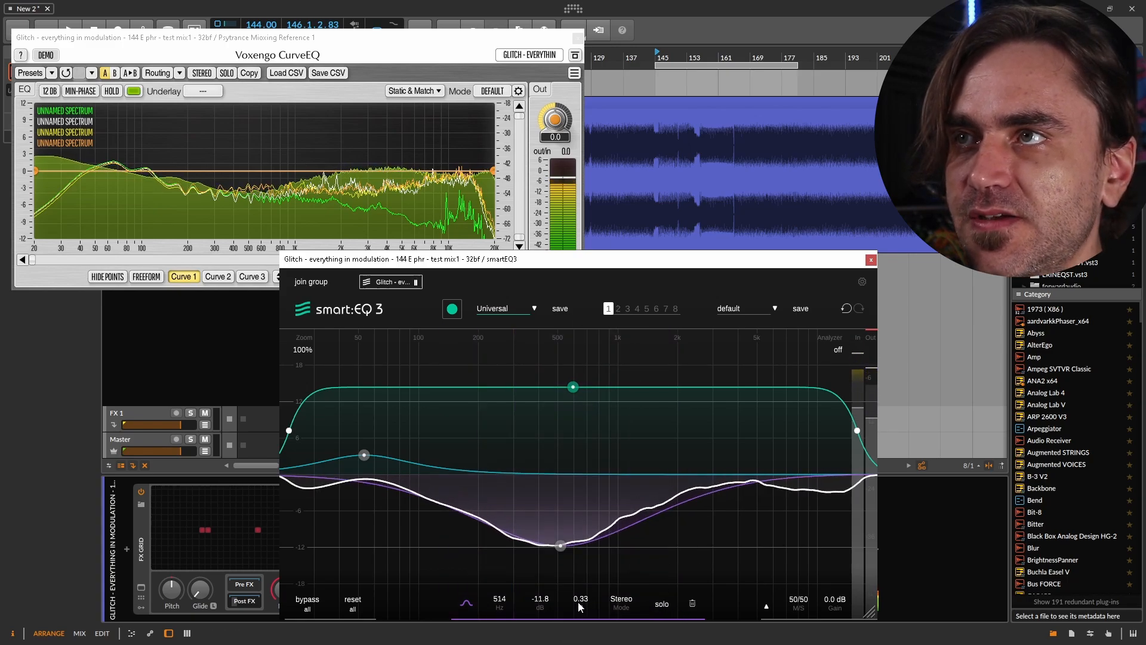
Raise the low bell filter's gain and add a bell cut at 3.7 kHz with -6.4 dB gain and Q 0.70.
left_click_drag(364, 455, 367, 435)
double_click(728, 487)
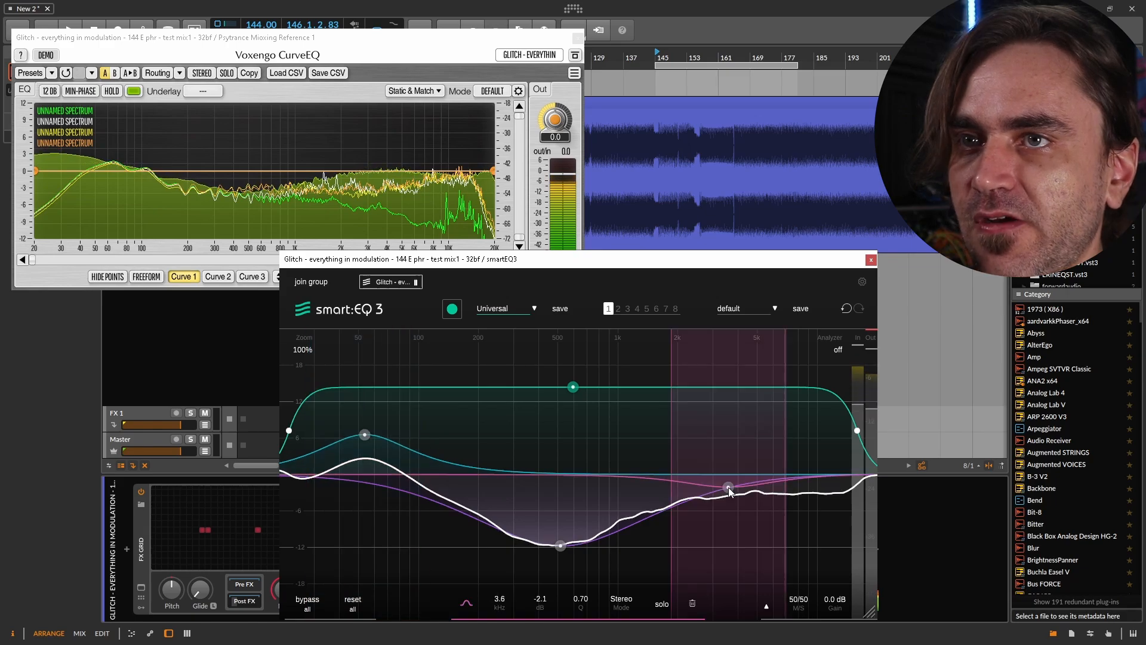
left_click_drag(728, 487, 733, 514)
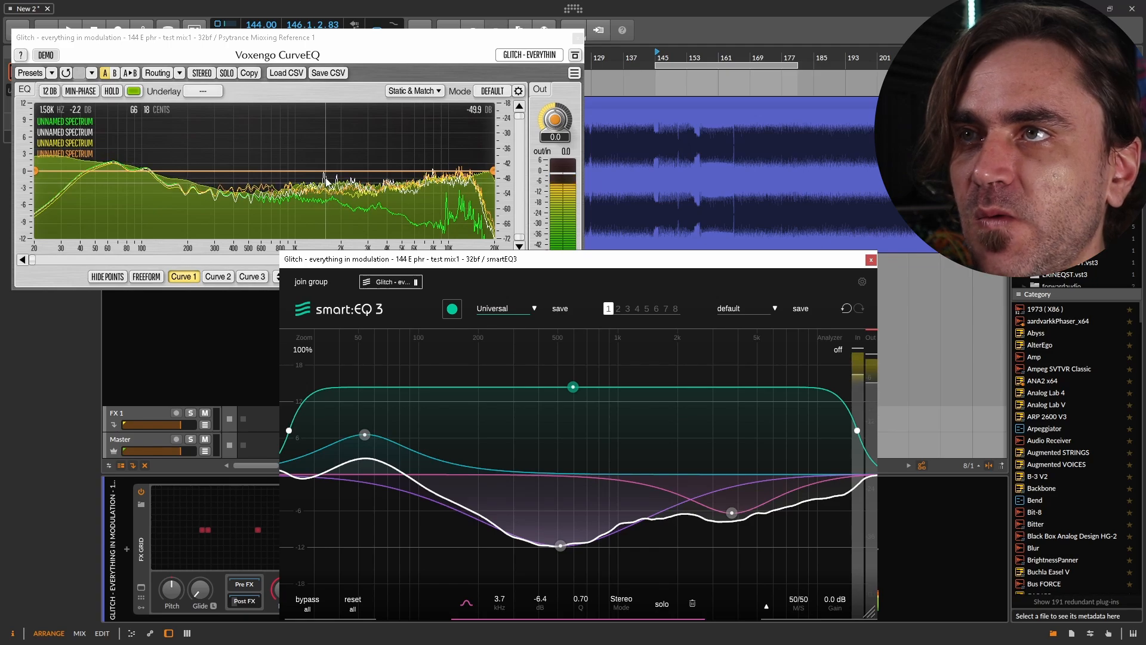
Add a bell filter at 1.3 kHz with 1.5 dB gain and narrow it to Q 1.54.
double_click(589, 474)
mouse_move(589, 474)
left_mouse_down()
mouse_move(627, 448)
mouse_move(641, 464)
left_mouse_up()
scroll(615, 456, "up", 5)
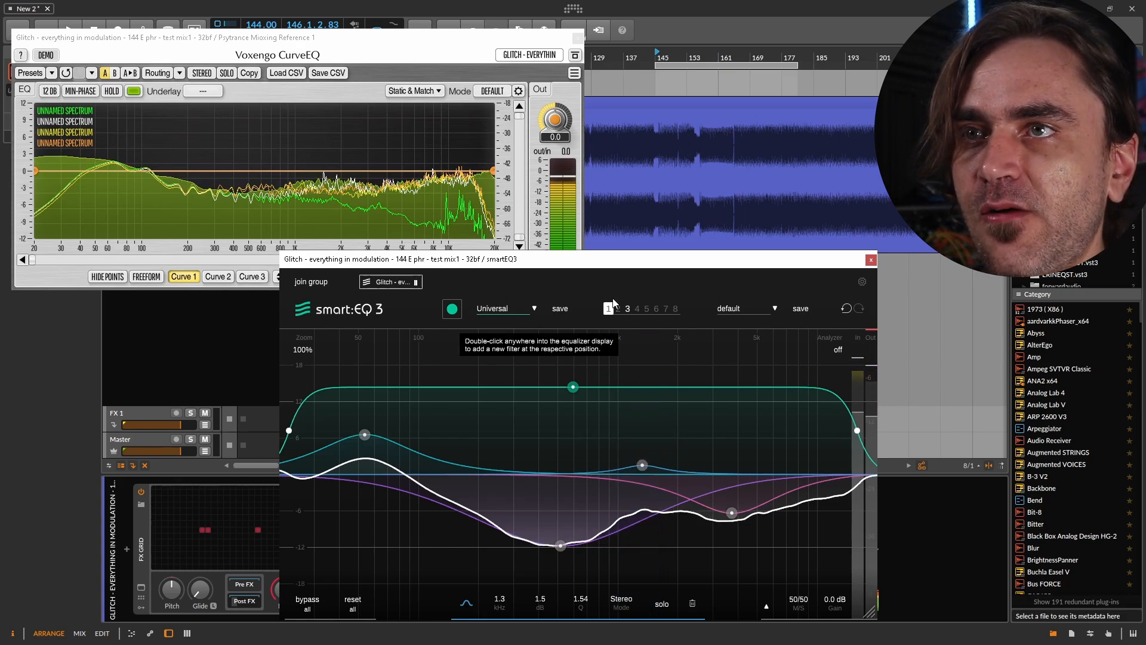
Save the combined EQ curve as a custom profile named DG Full Mix 2 and switch smart:EQ 3 to it.
left_click(561, 308)
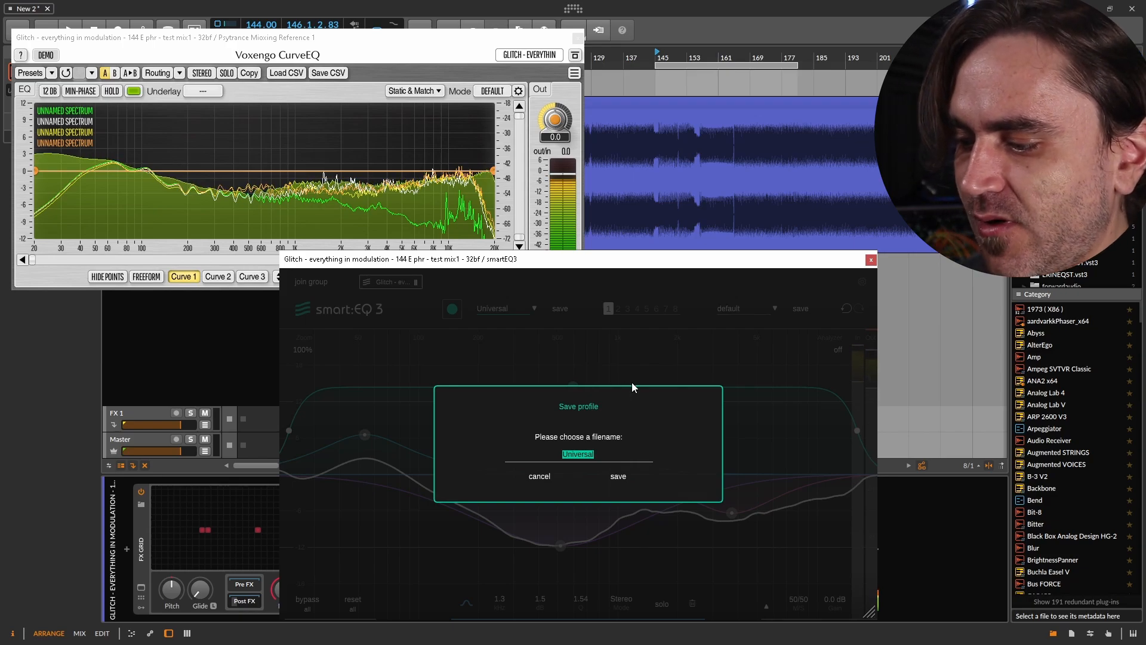
type("DG ")
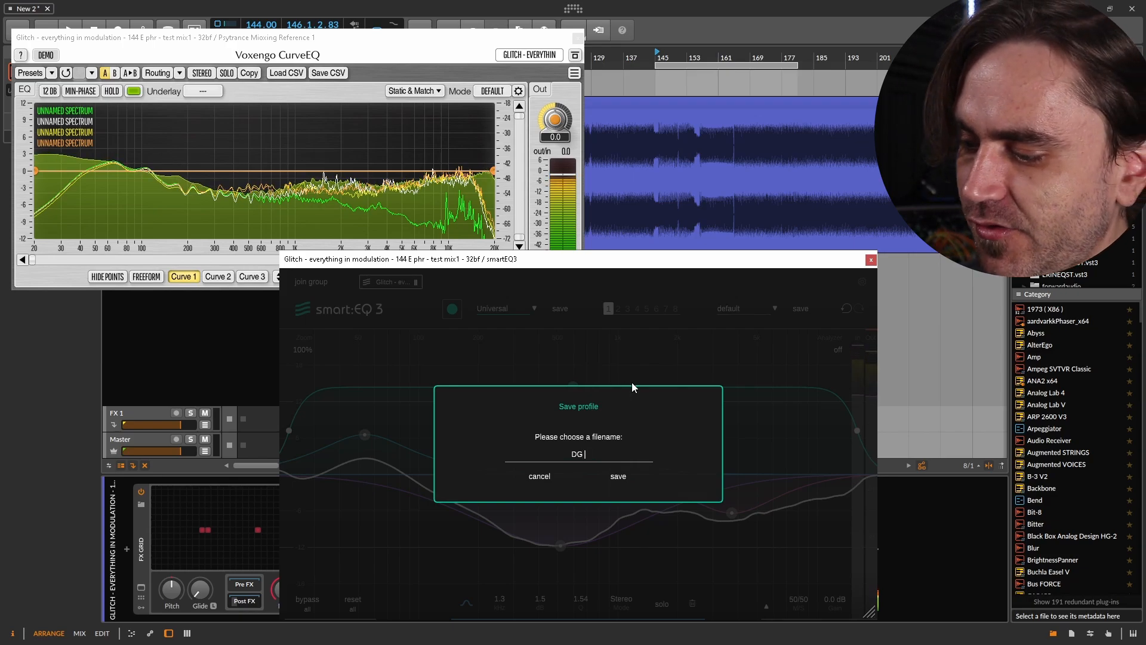
type("Full")
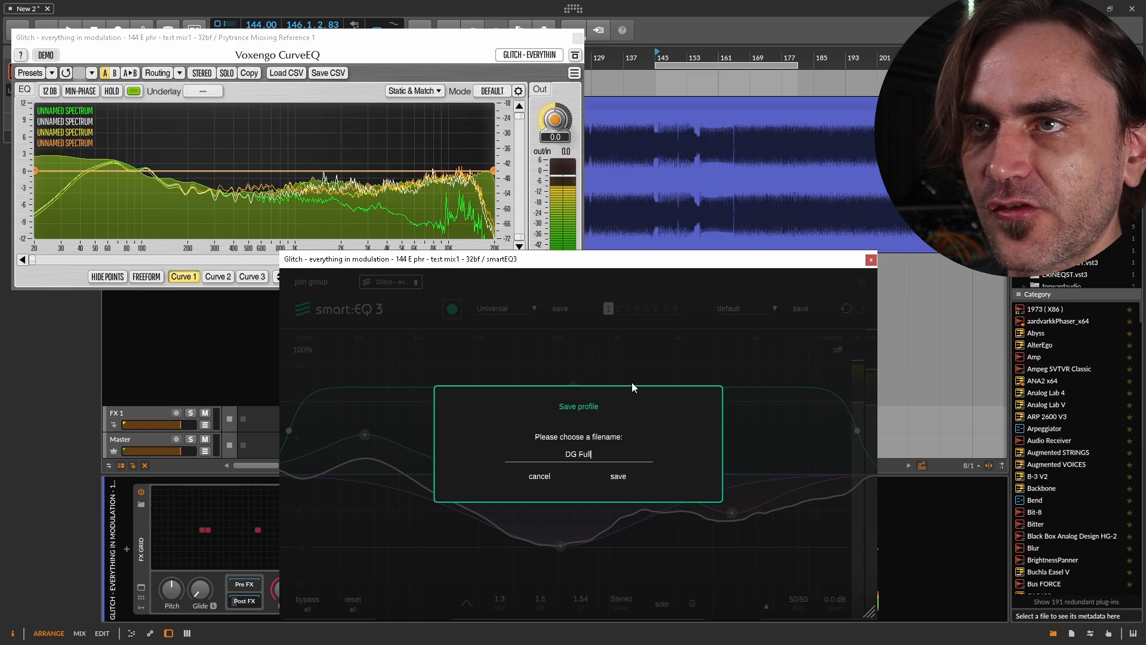
type(" Mix")
key("Return")
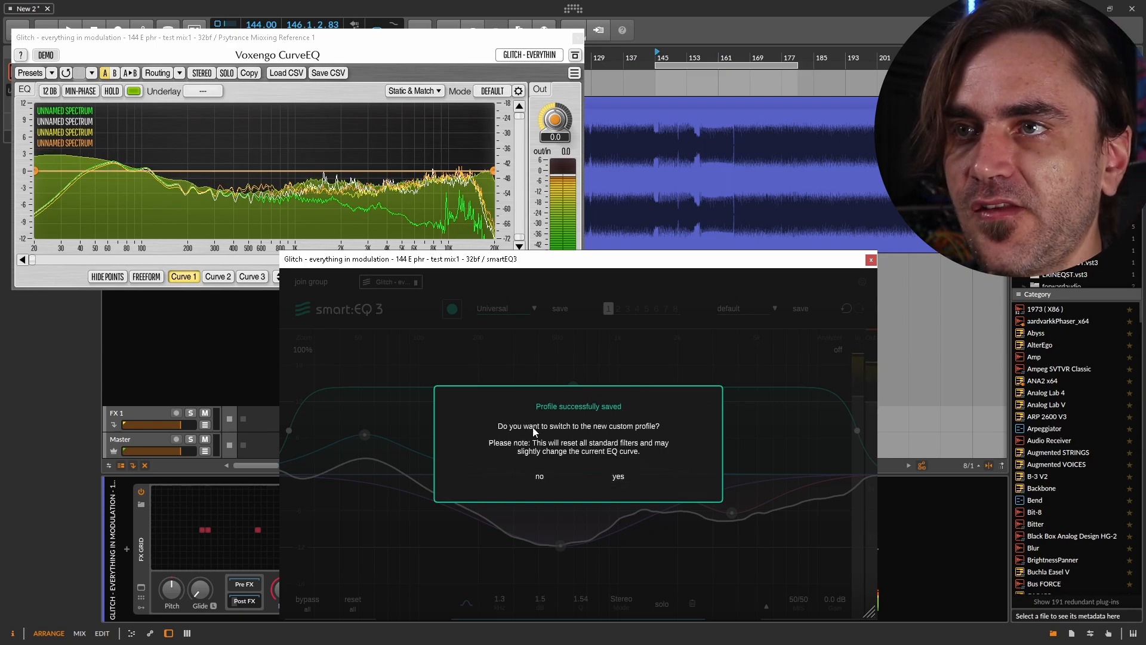
left_click(624, 481)
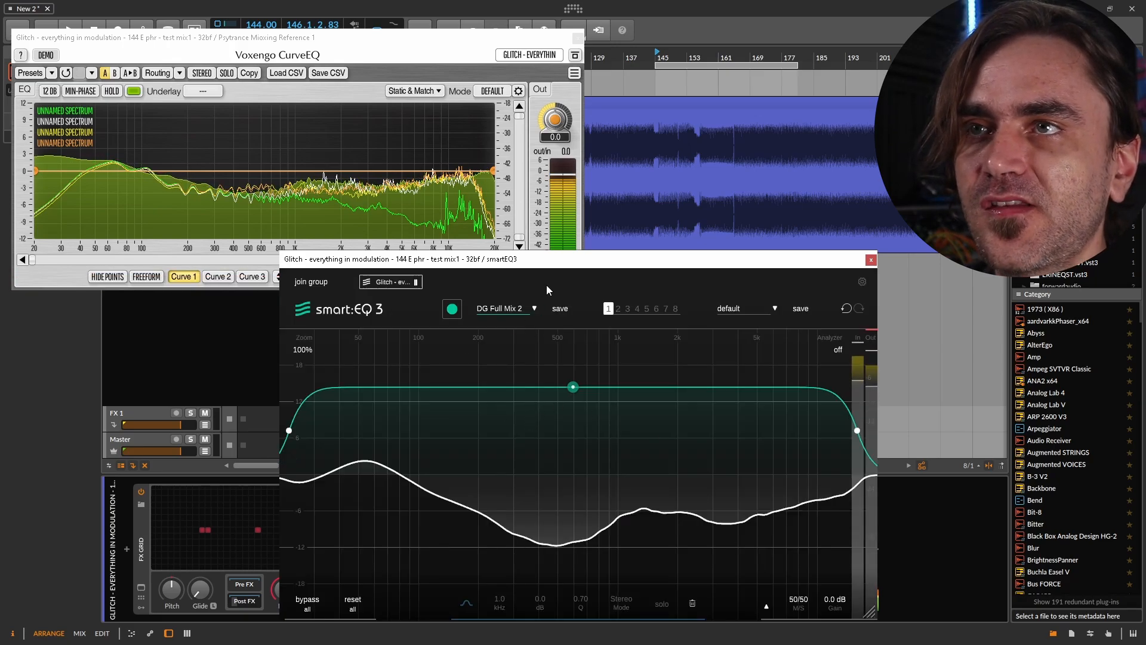
Close the CurveEQ and smart:EQ 3 plug-in windows.
left_click_drag(546, 259, 529, 80)
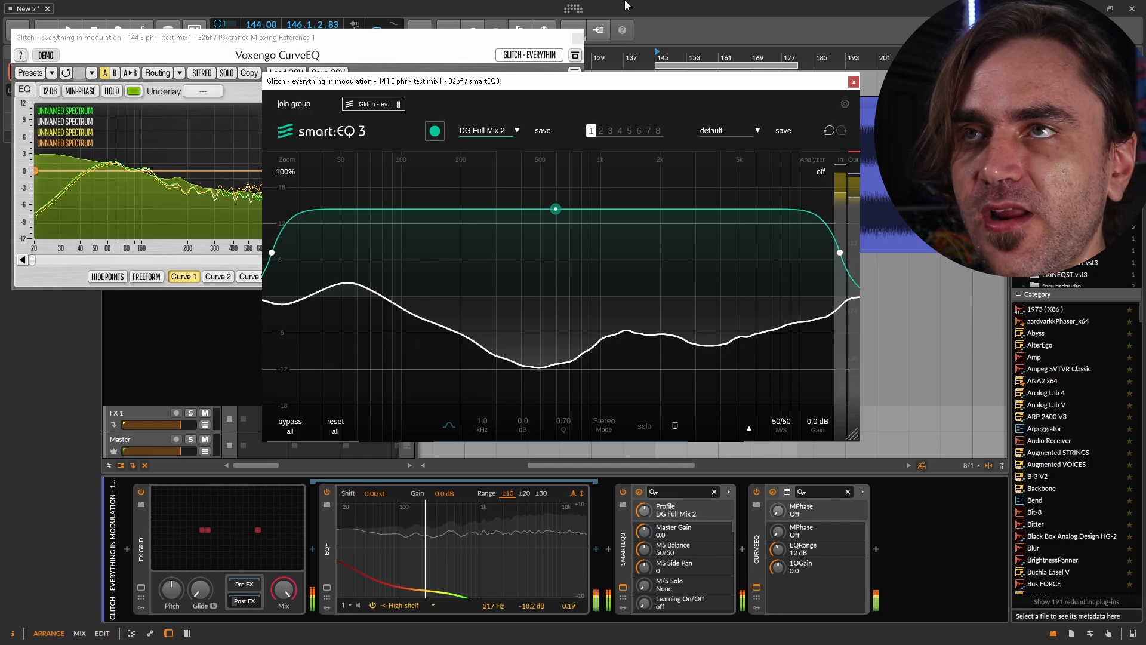
left_click(578, 38)
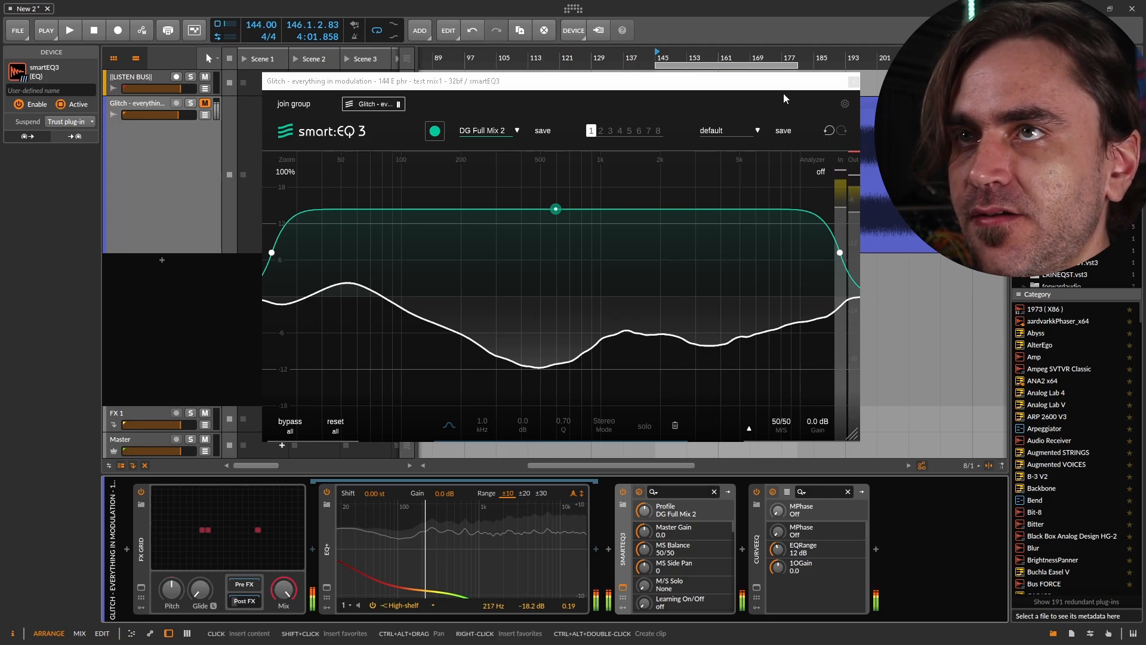
left_click(854, 82)
Delete FX Grid, EQ+ and CurveEQ from the Glitch track, keeping only smart:EQ 3, and unmute the track.
left_click(164, 565, "shift")
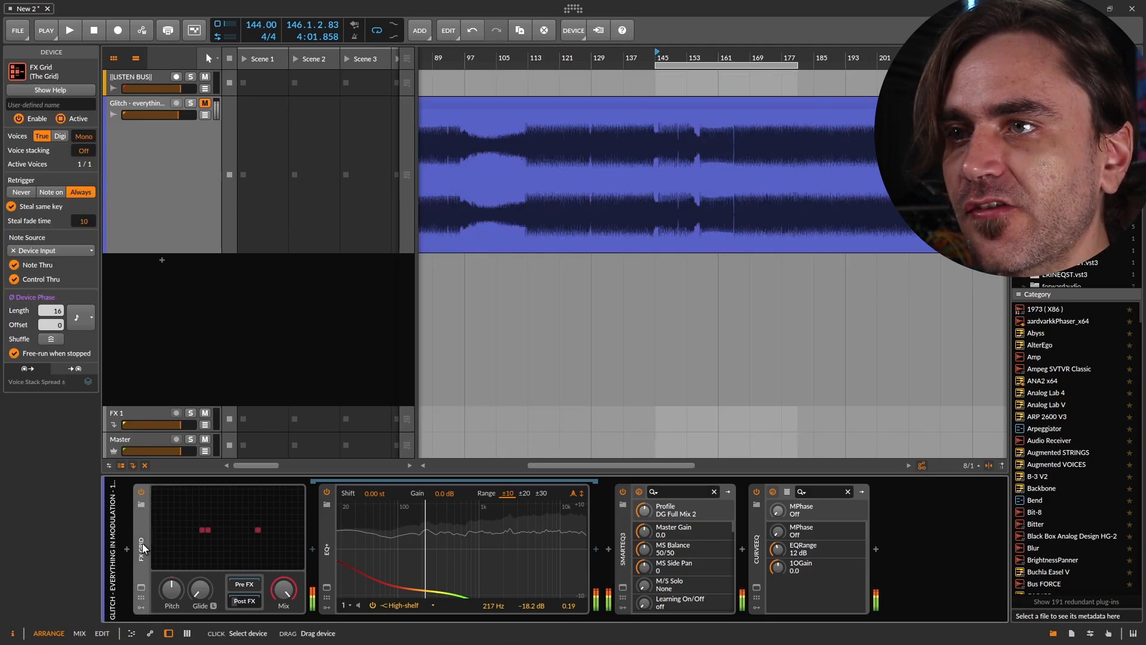
key("Delete")
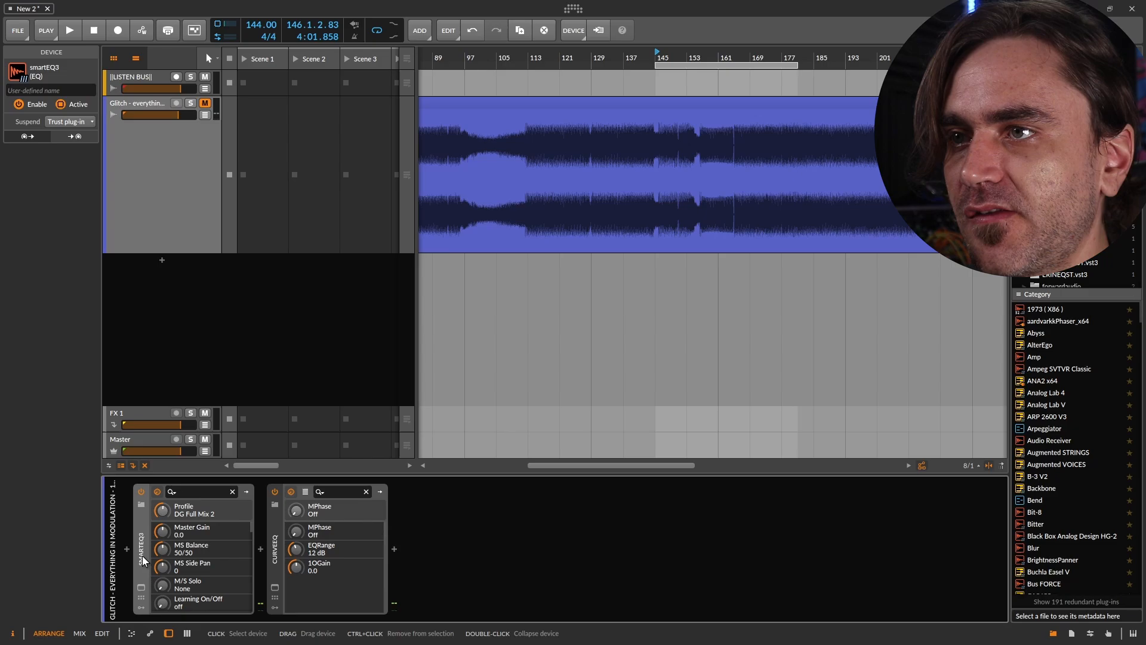
left_click(277, 559)
key("Delete")
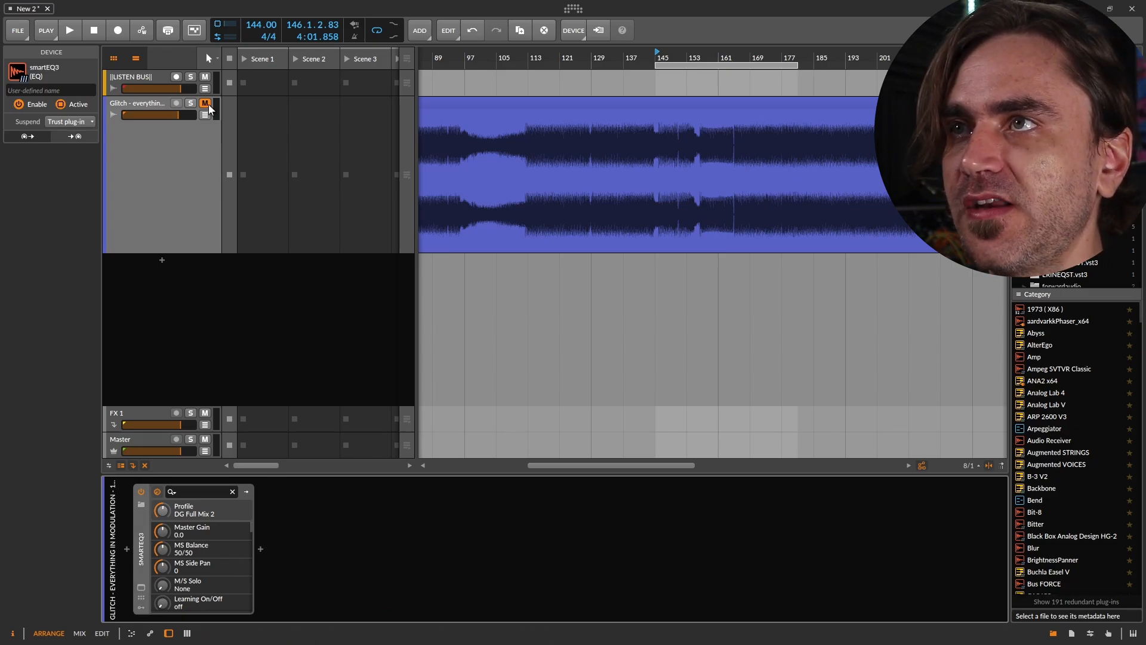
left_click(191, 144)
left_click(205, 104)
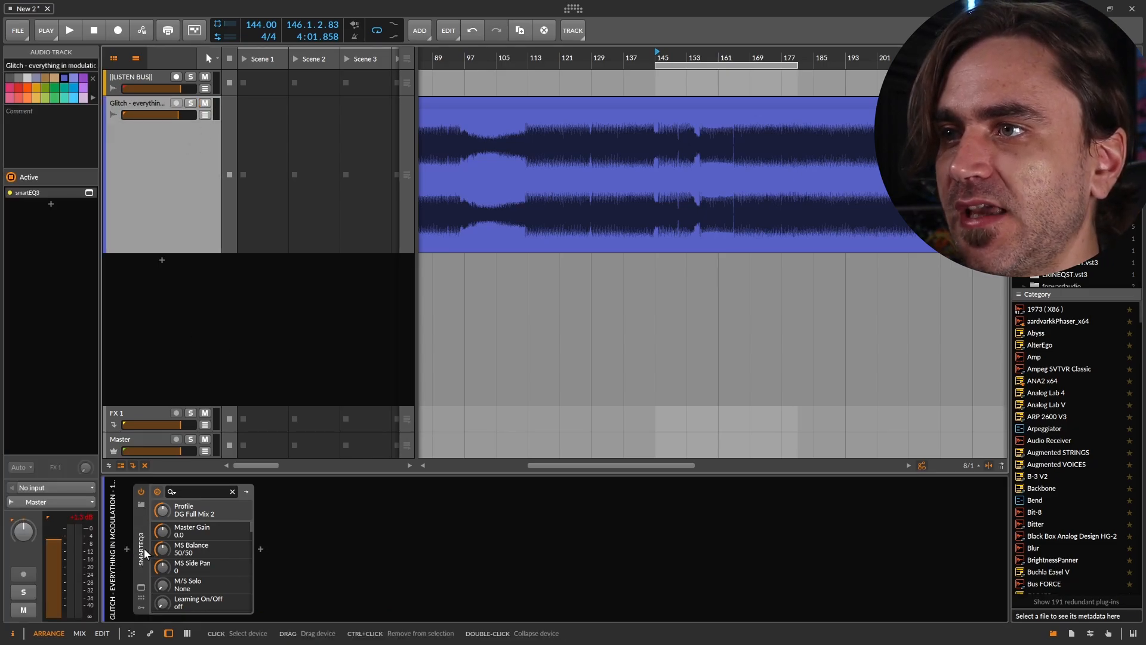
Reopen the smart:EQ 3 window, move it to the screen's upper-left area and enlarge it.
left_click(152, 588)
left_click(142, 587)
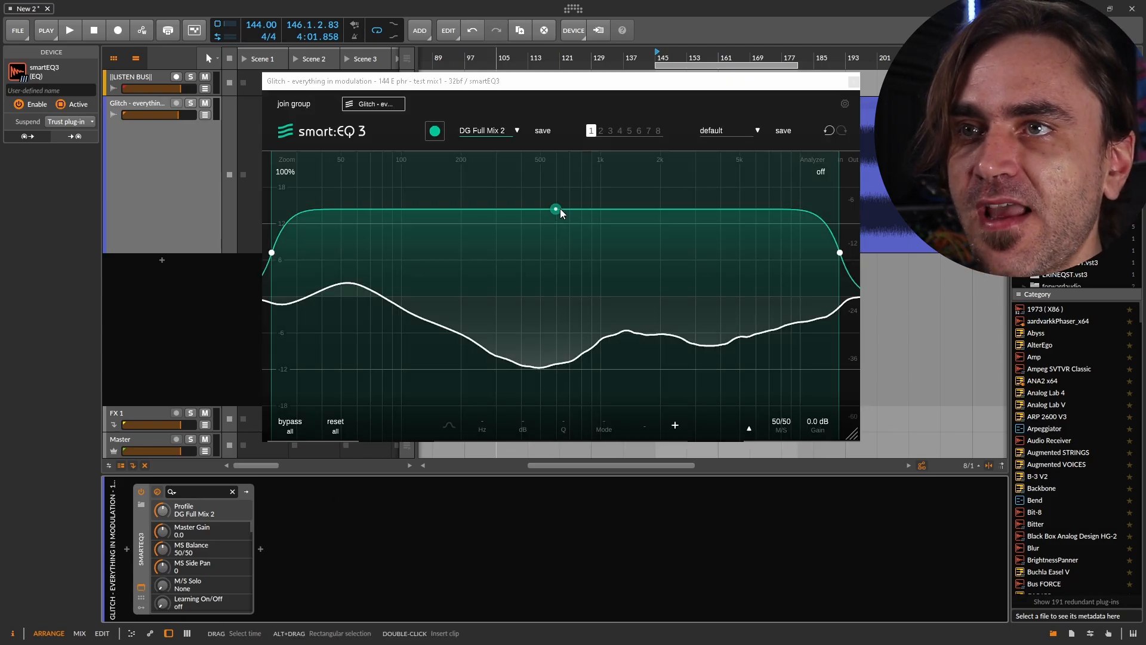
left_click_drag(493, 88, 294, 31)
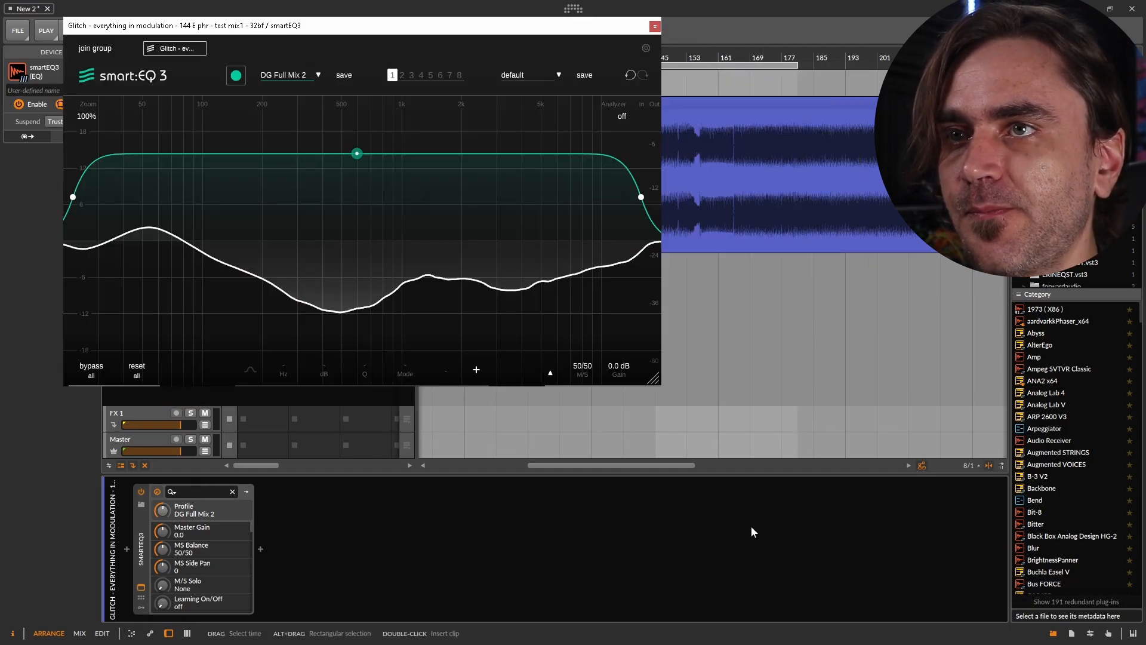
left_click_drag(675, 430, 958, 559)
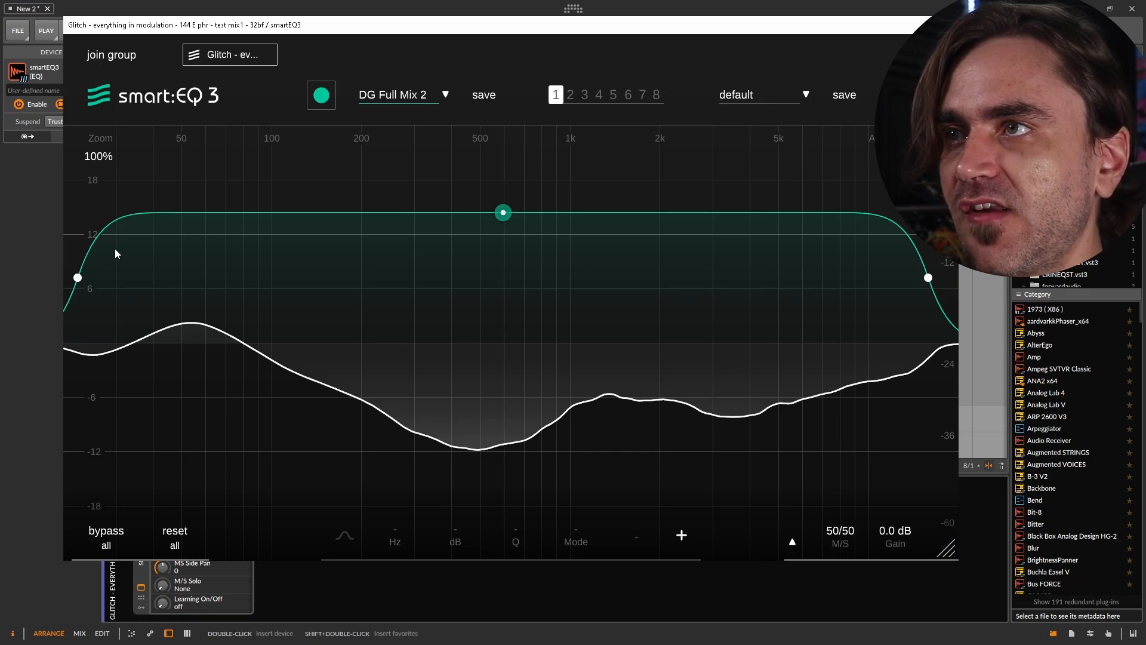
Narrow the smart filter to width 46 centred at 1.1 kHz, with strength 15 and dynamic 100.
left_click_drag(78, 279, 267, 310)
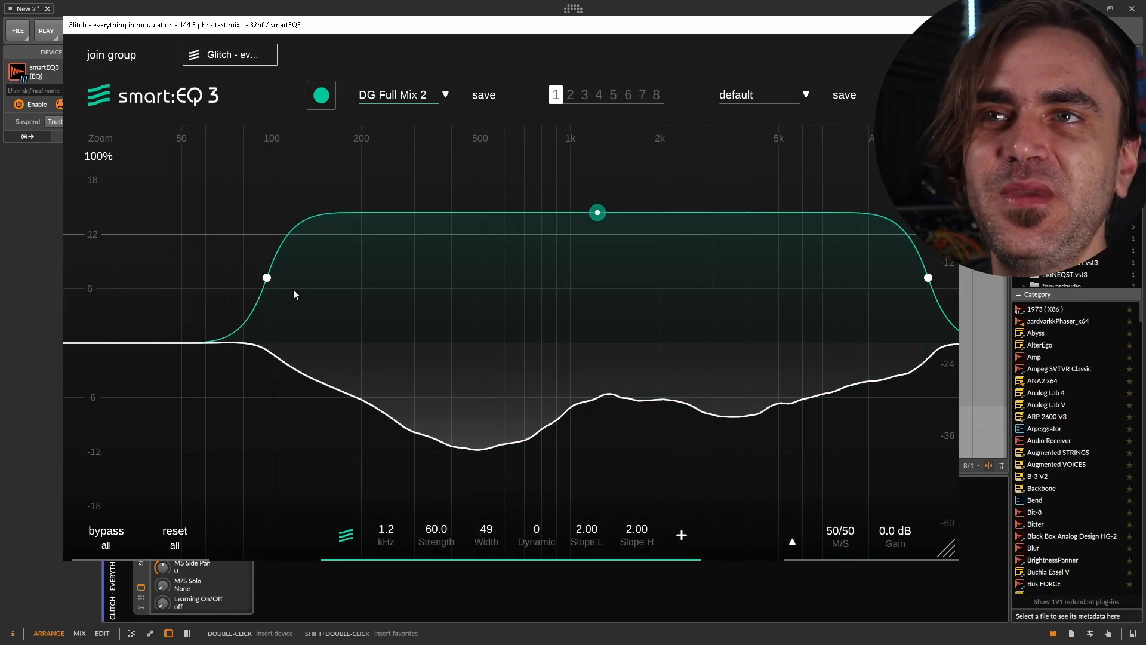
left_click_drag(927, 277, 902, 278)
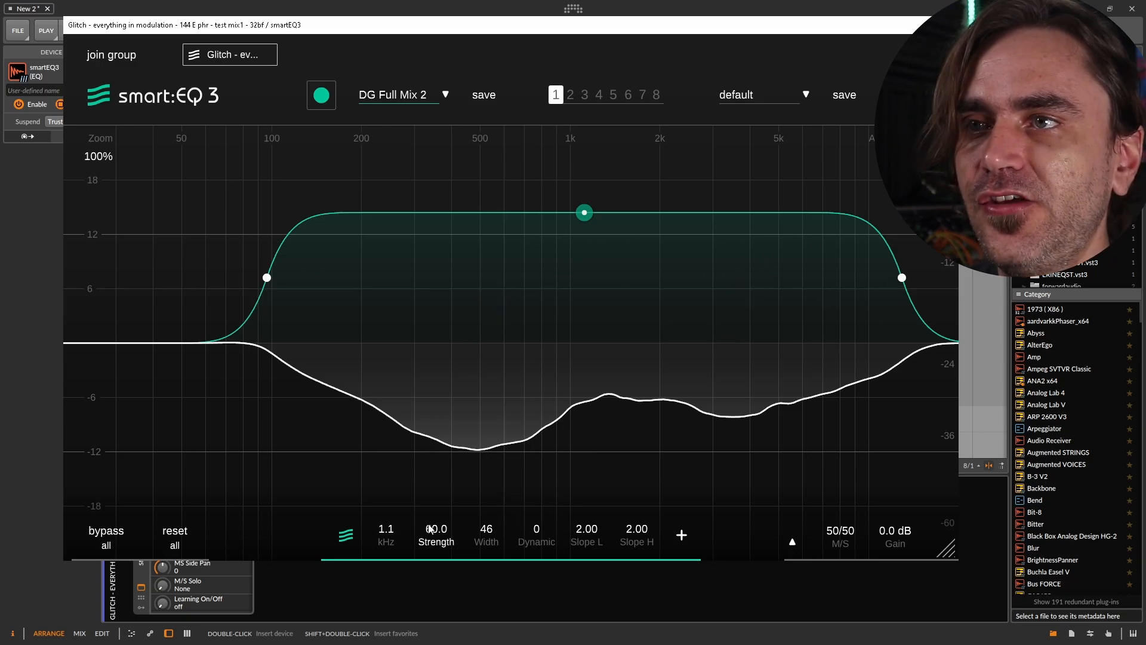
left_click_drag(436, 531, 440, 564)
left_click_drag(536, 541, 576, 374)
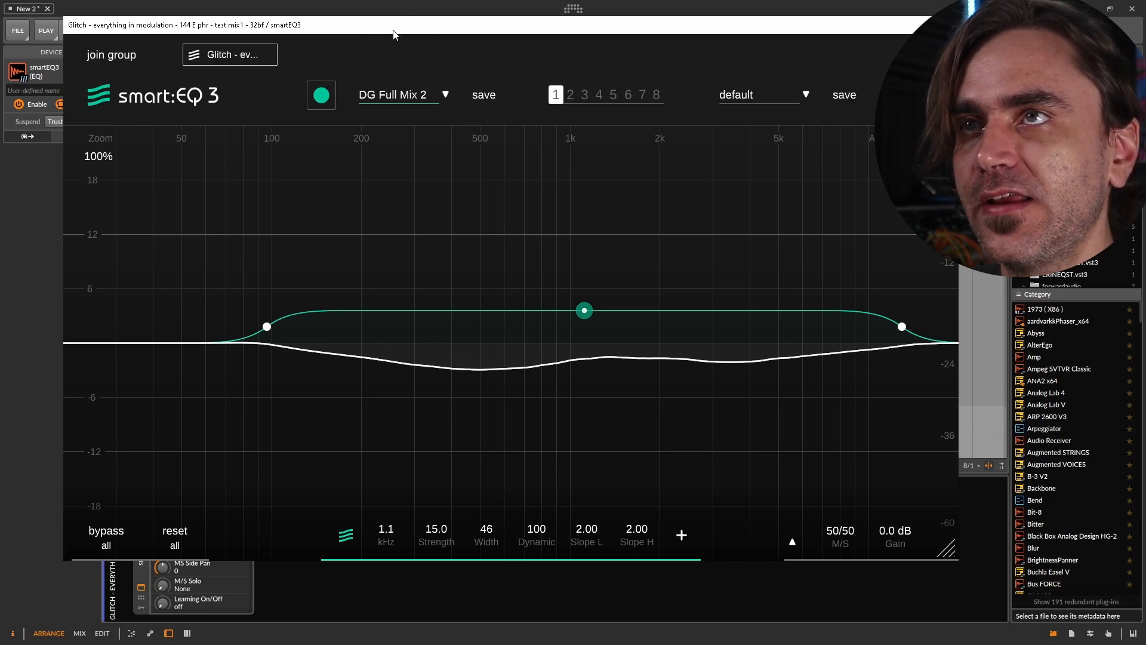
Raise the output gain to 1.4 dB and compare the mix with all smart:EQ 3 processing bypassed and active.
left_click(97, 530)
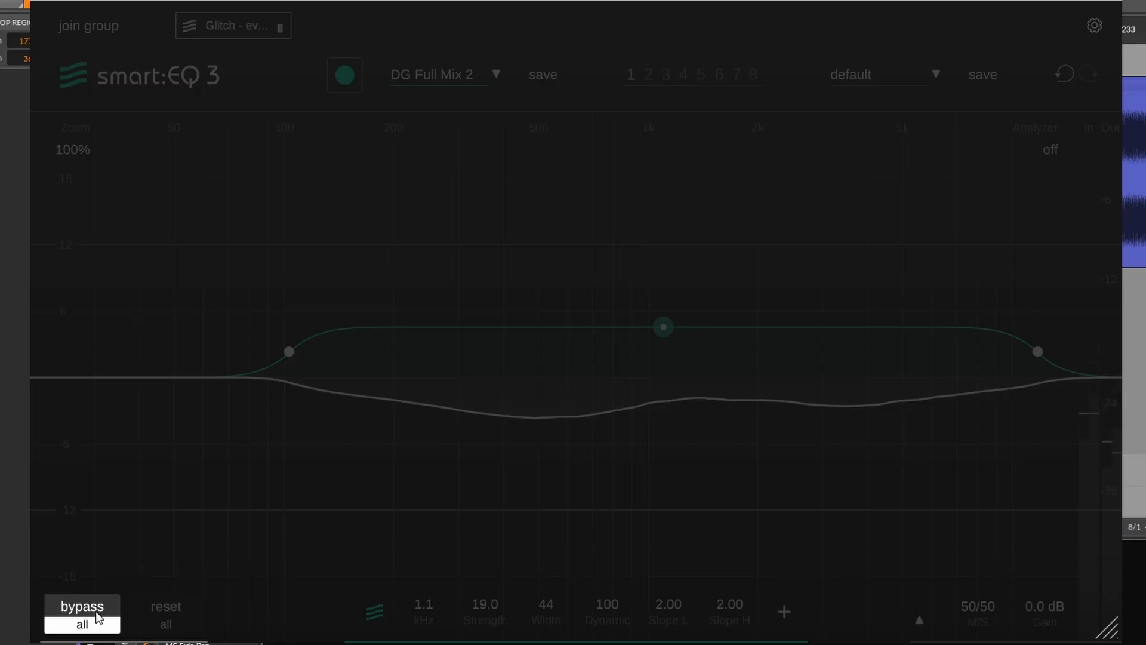
left_click(72, 606)
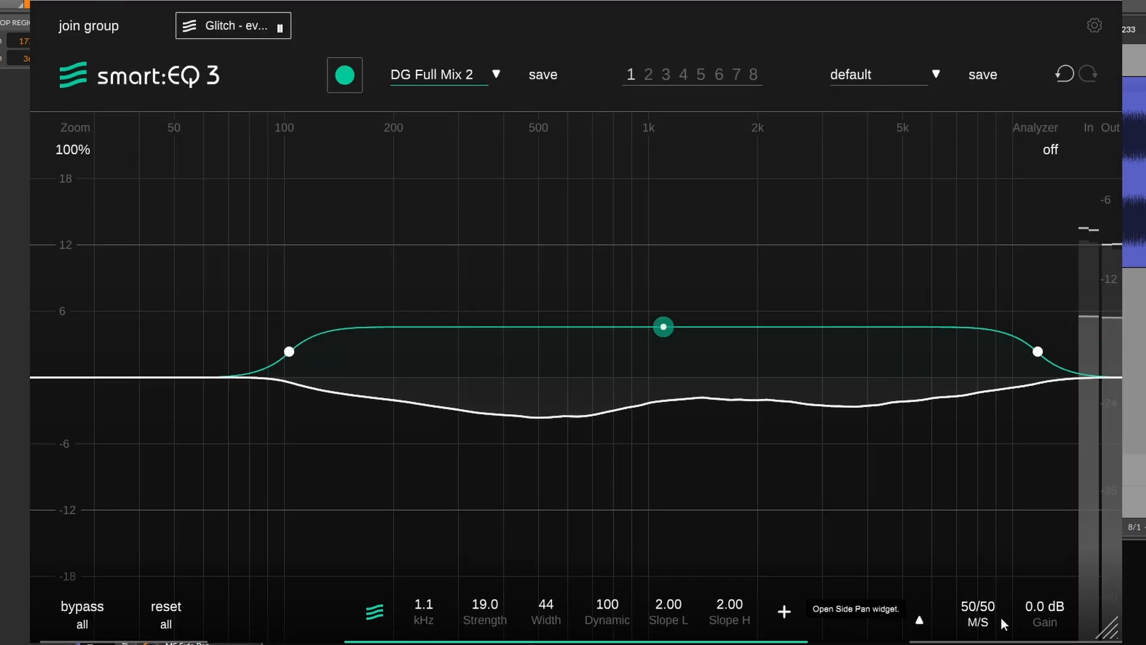
left_click_drag(1058, 606, 1079, 586)
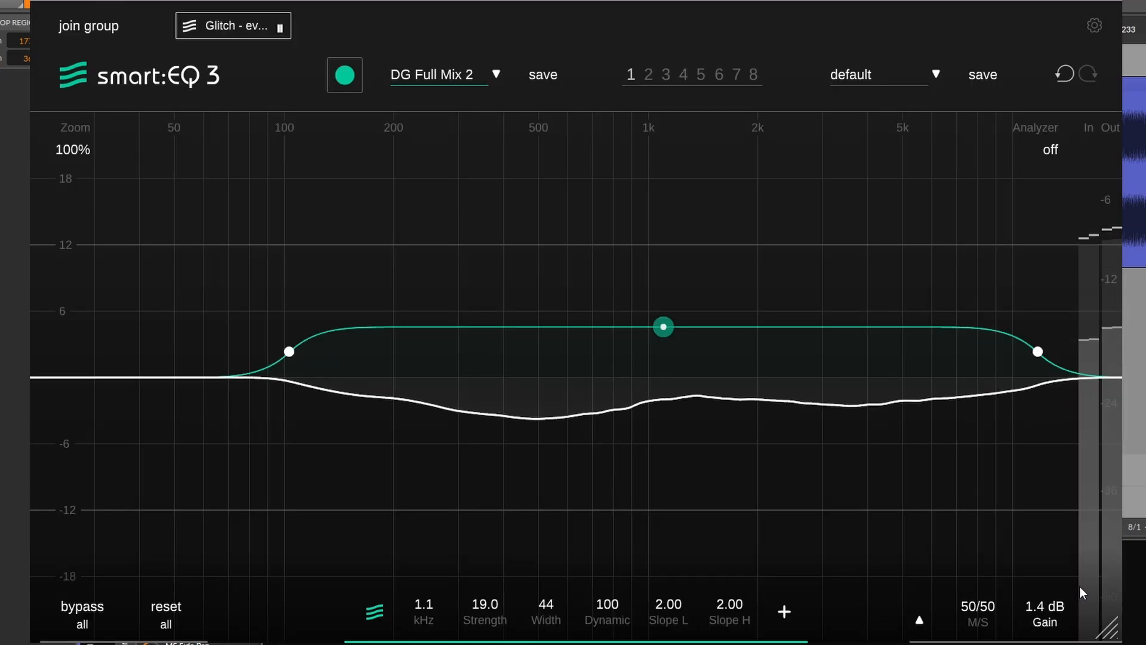
left_click(82, 615)
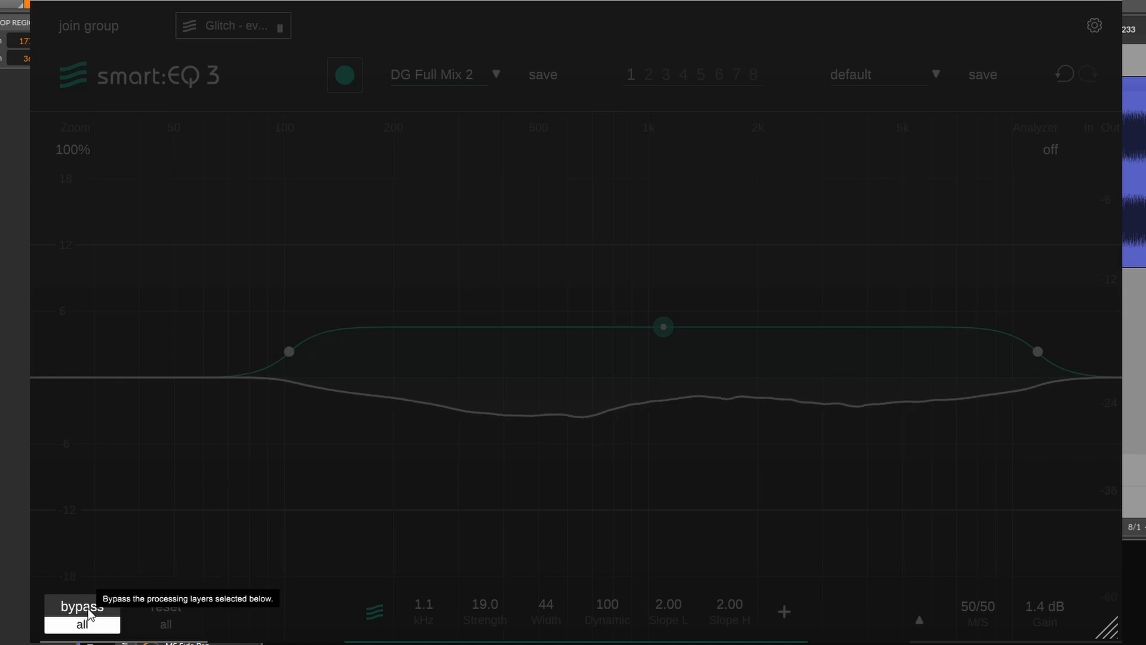
left_click(82, 615)
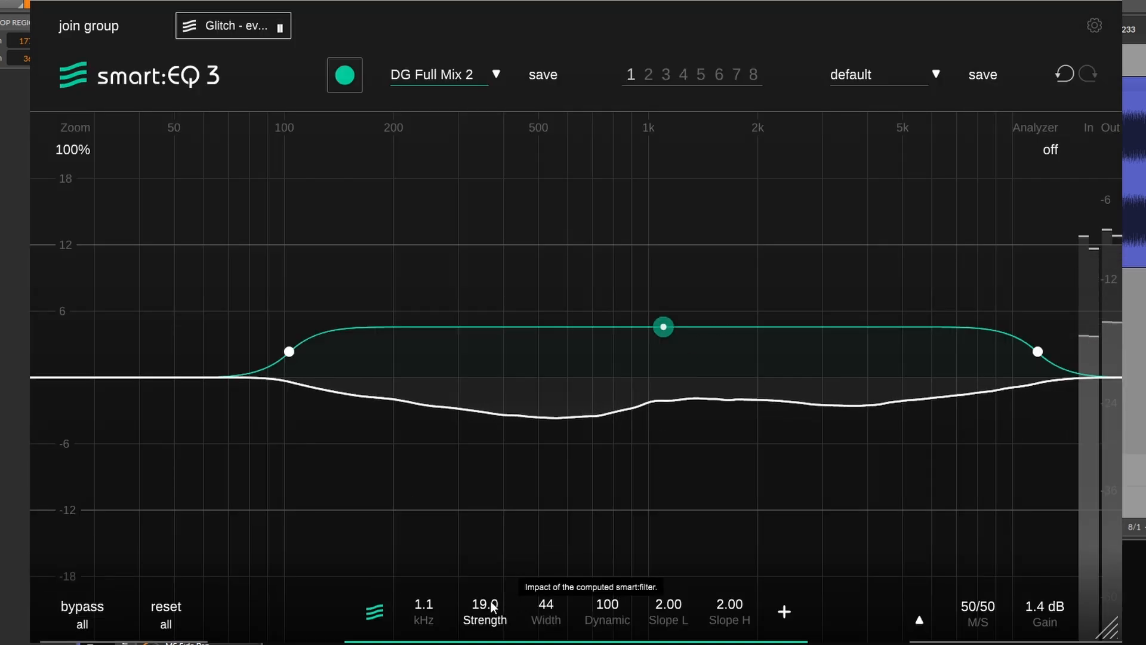
Raise the smart filter's strength to 23 and compare the mix with all processing bypassed and active.
left_click_drag(490, 600, 495, 598)
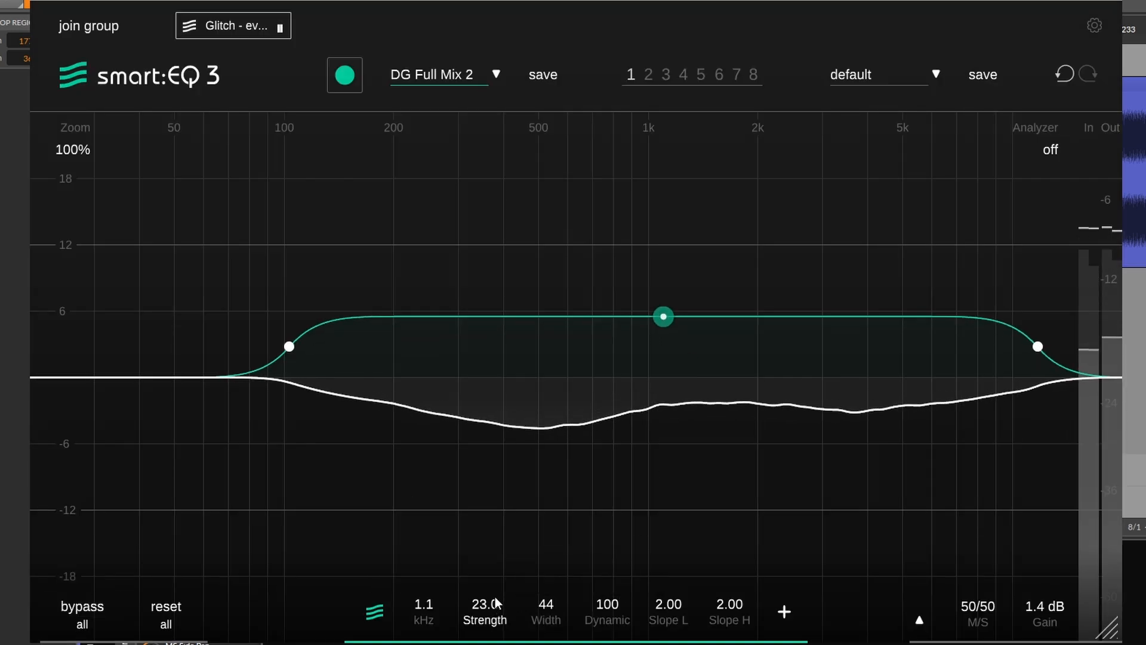
left_click(81, 608)
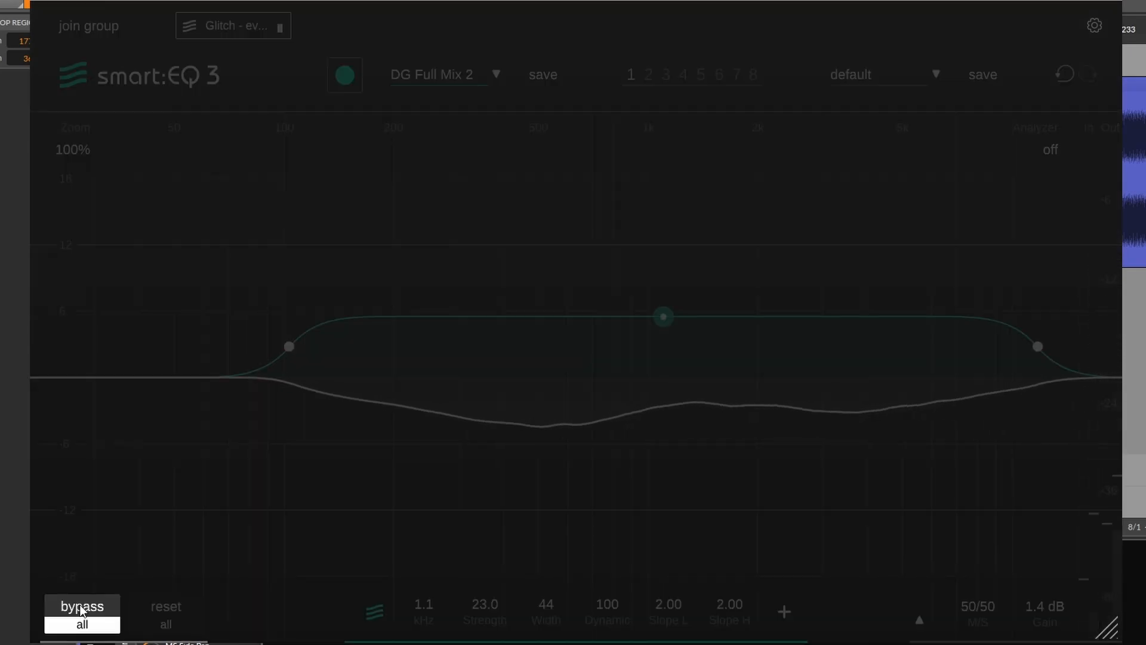
left_click(81, 608)
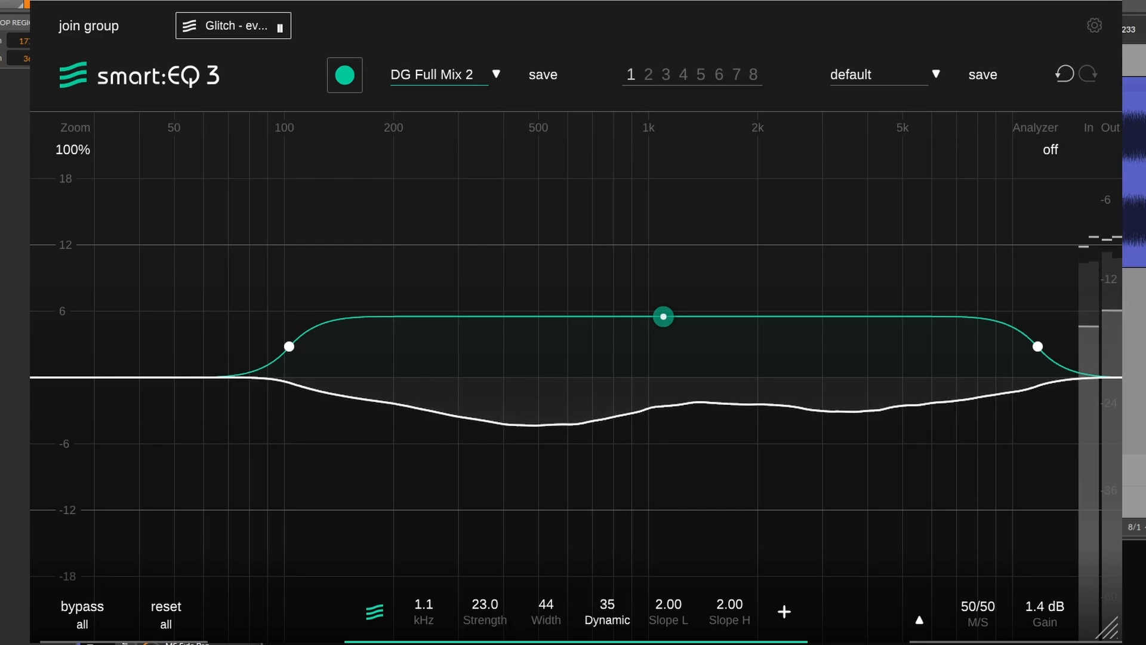
Set the smart filter to strength 27.5 and dynamic 44, and compare the mix with all processing bypassed and active.
mouse_move(484, 609)
left_mouse_down()
mouse_move(495, 575)
mouse_move(491, 605)
left_mouse_up()
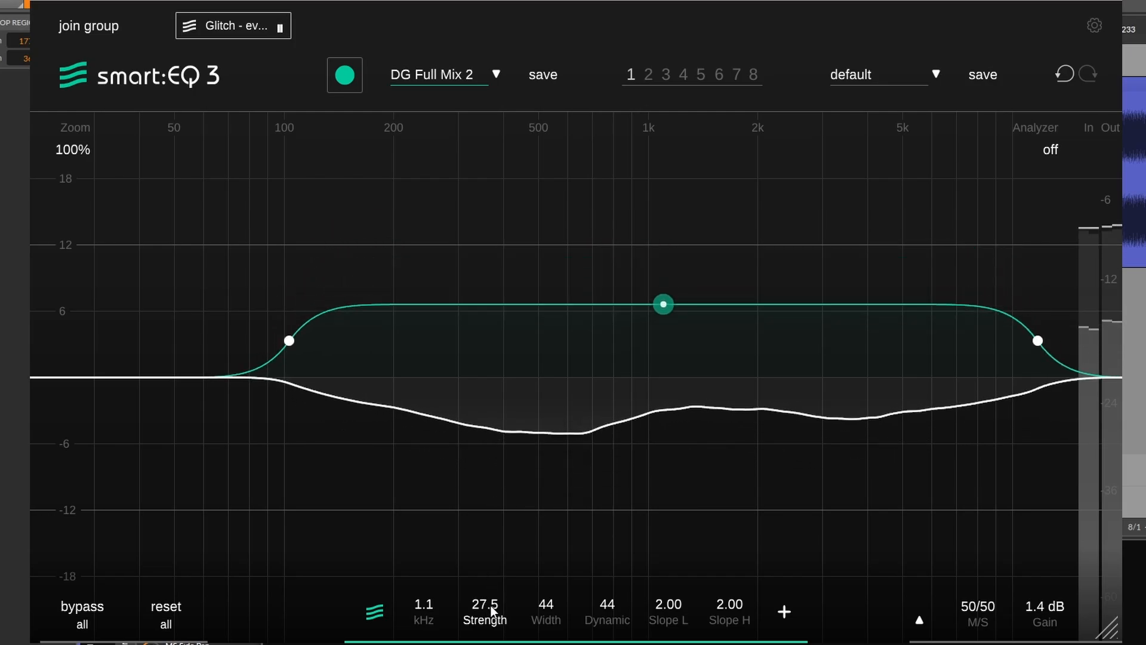
left_click(88, 608)
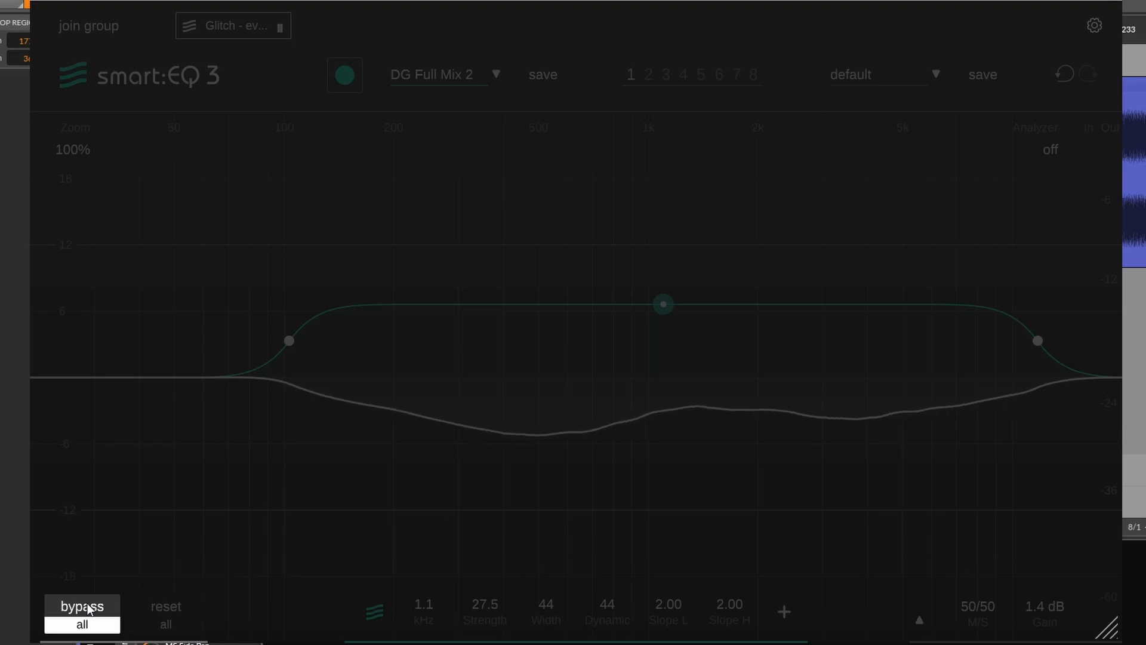
left_click(86, 608)
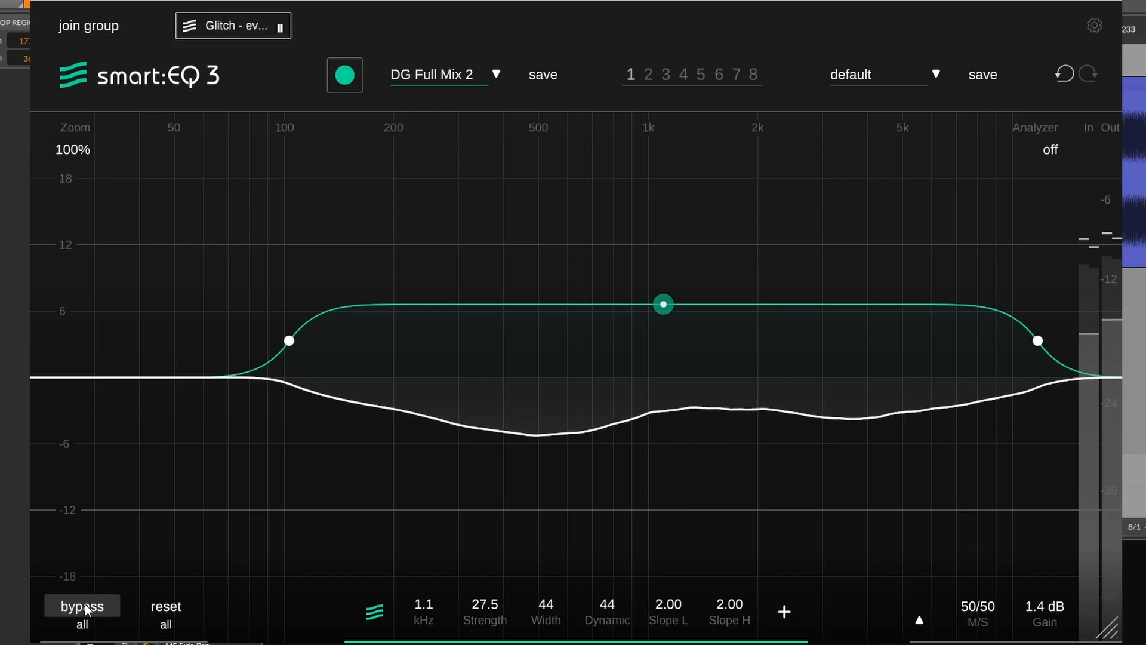
left_click(85, 604)
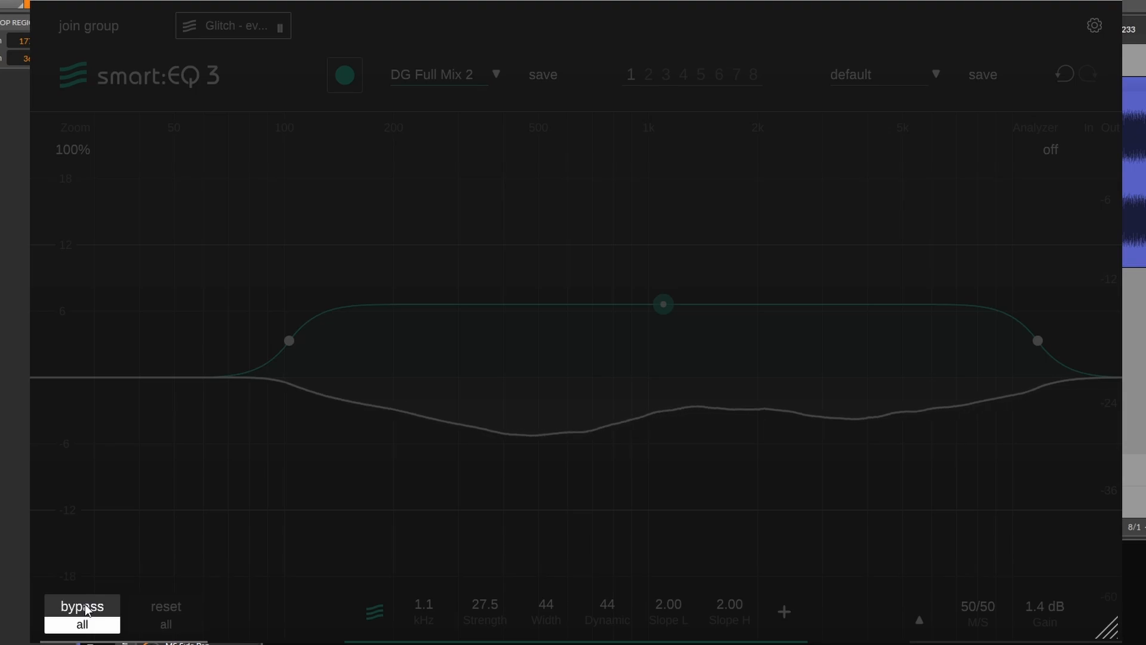
left_click(85, 604)
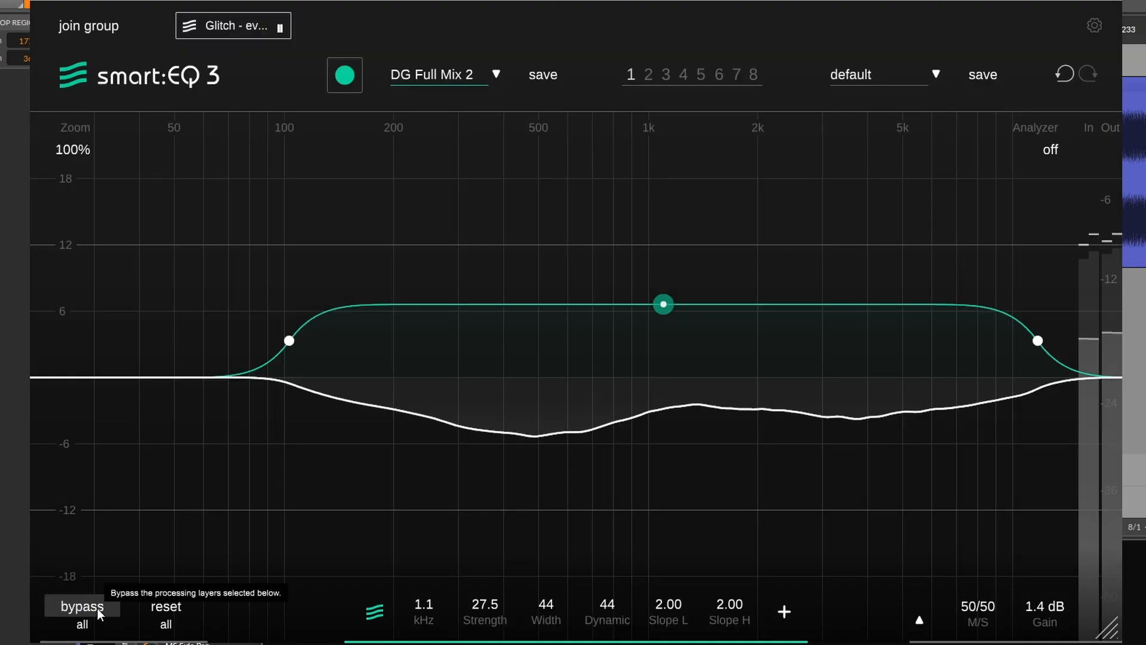
Lower the smart filter's strength to 17 and check the mix against the bypassed signal.
left_click_drag(510, 613, 478, 623)
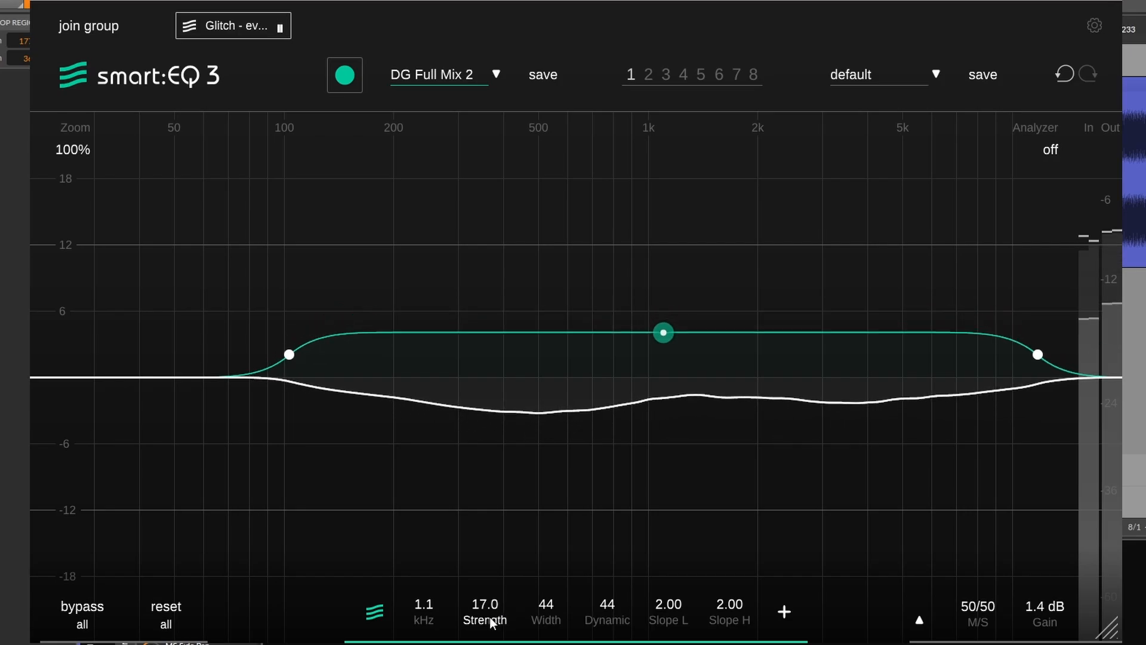
left_click(88, 606)
left_click(90, 606)
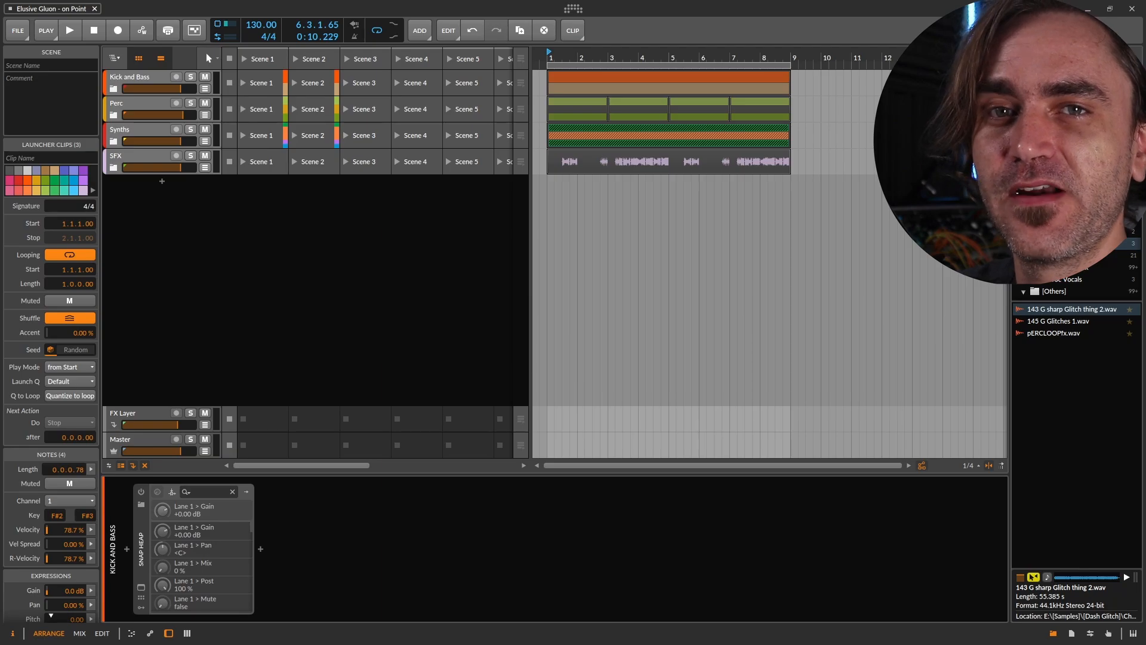
left_click(153, 73)
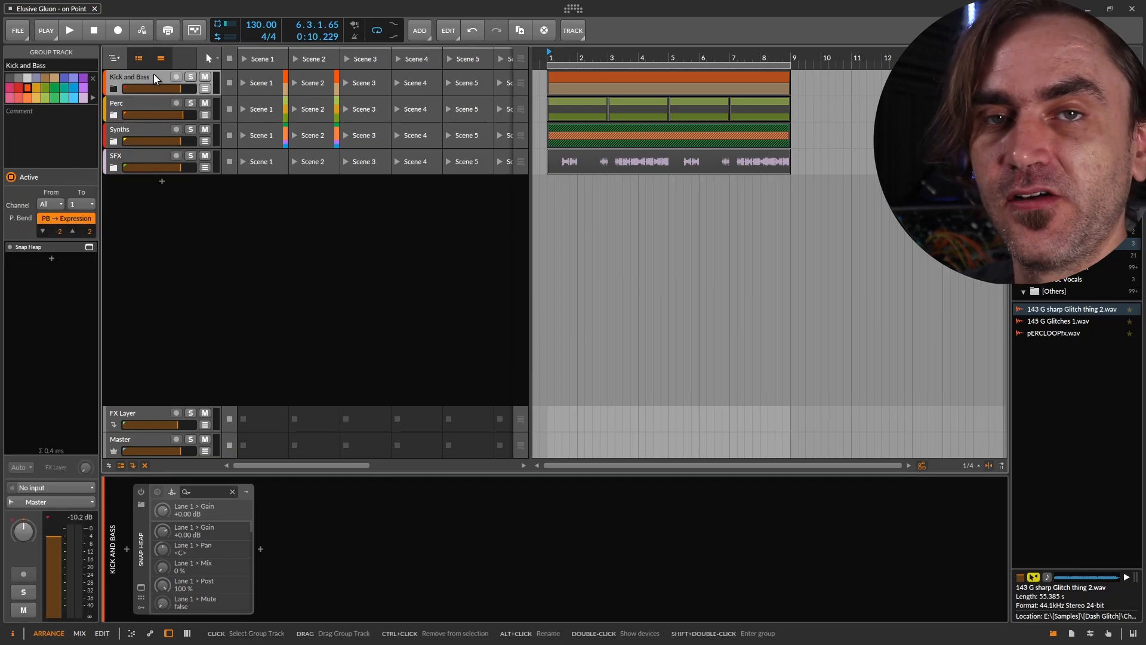
left_click(113, 89)
left_click(113, 90)
key("Down")
key("Down")
key("Down")
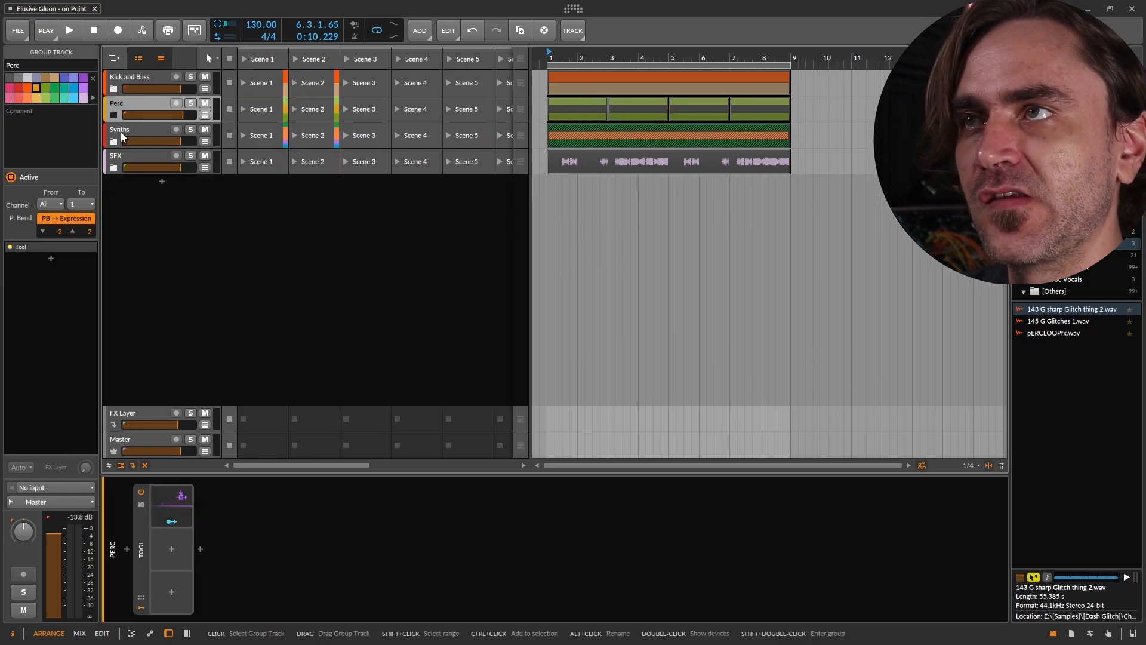
Expand the Kick and Bass group and add smartEQ3 after the drum machine on the Kampfer Kicks Rack track.
left_click(113, 82)
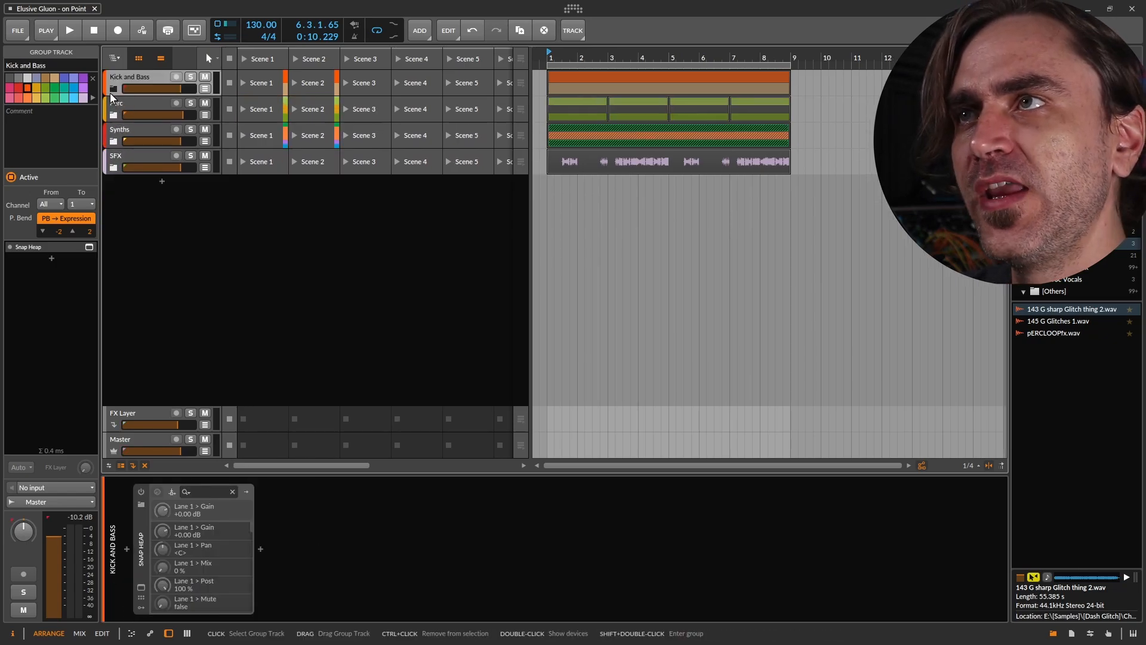
left_click(113, 89)
left_click(143, 106)
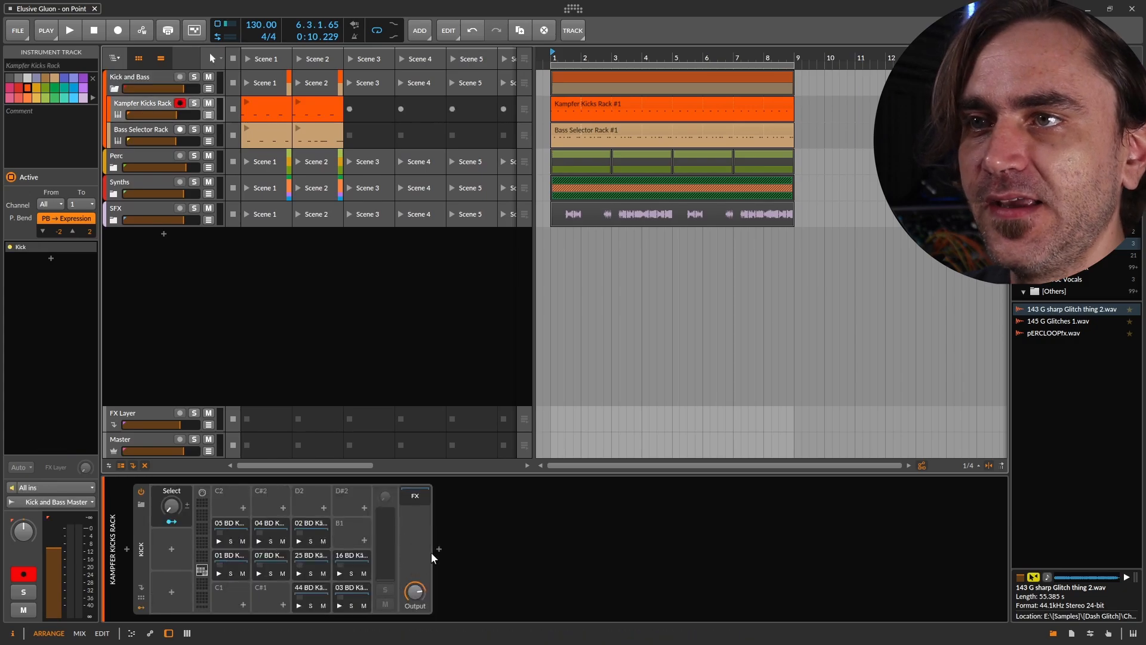
left_click(439, 550)
type("sm")
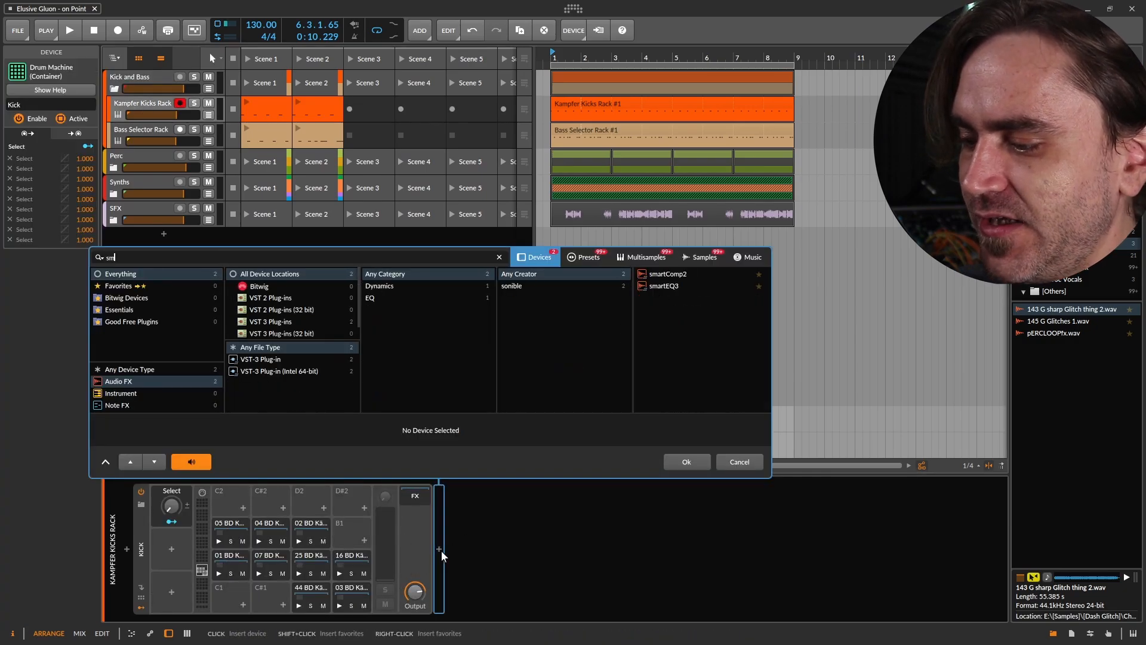
type("art")
double_click(663, 286)
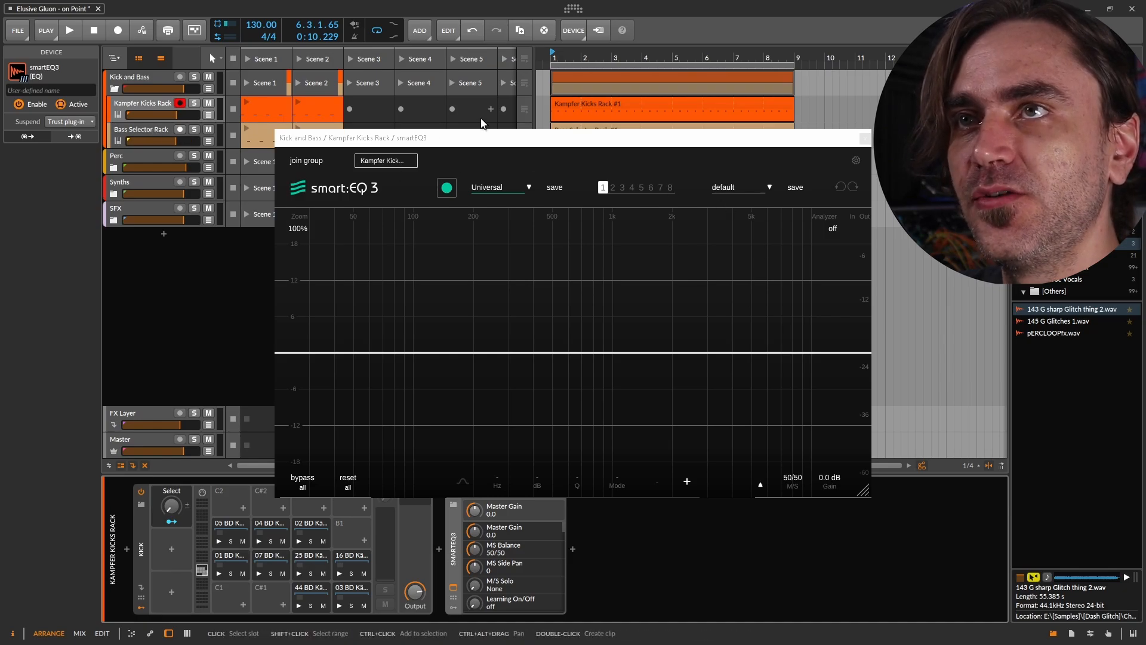
Add smartEQ3 to the Bass Selector Rack too, and create a smart:EQ 3 group named Kick And Bass from the Kampfer Kicks Rack instance.
left_click_drag(473, 138, 719, 74)
left_click_drag(583, 74, 366, 76)
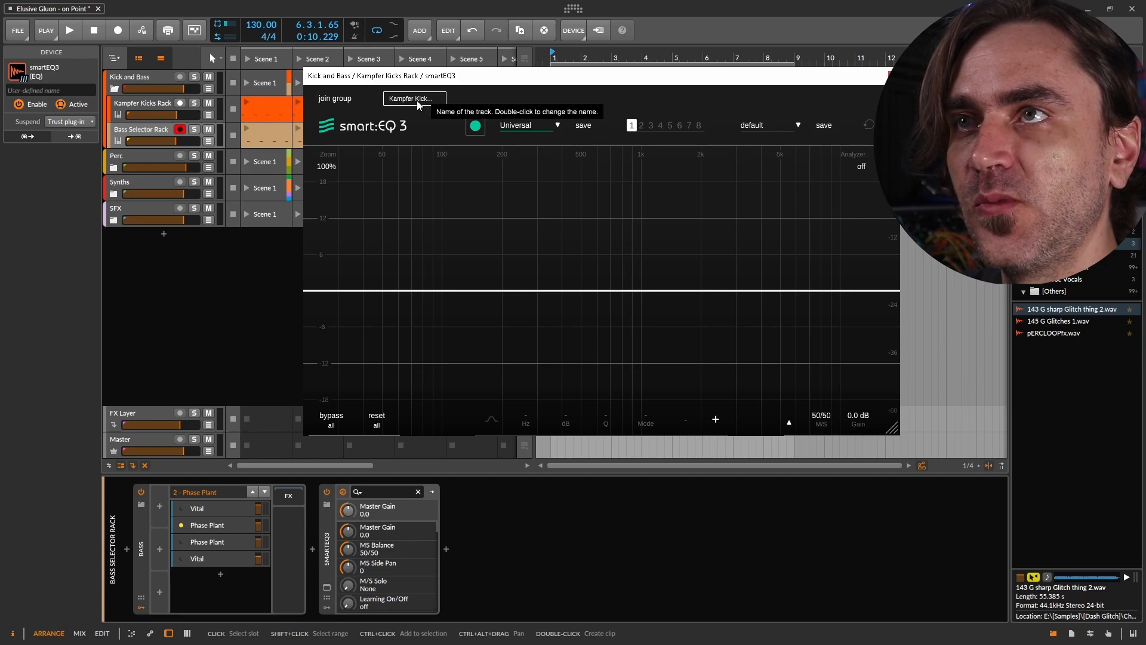
left_click(322, 97)
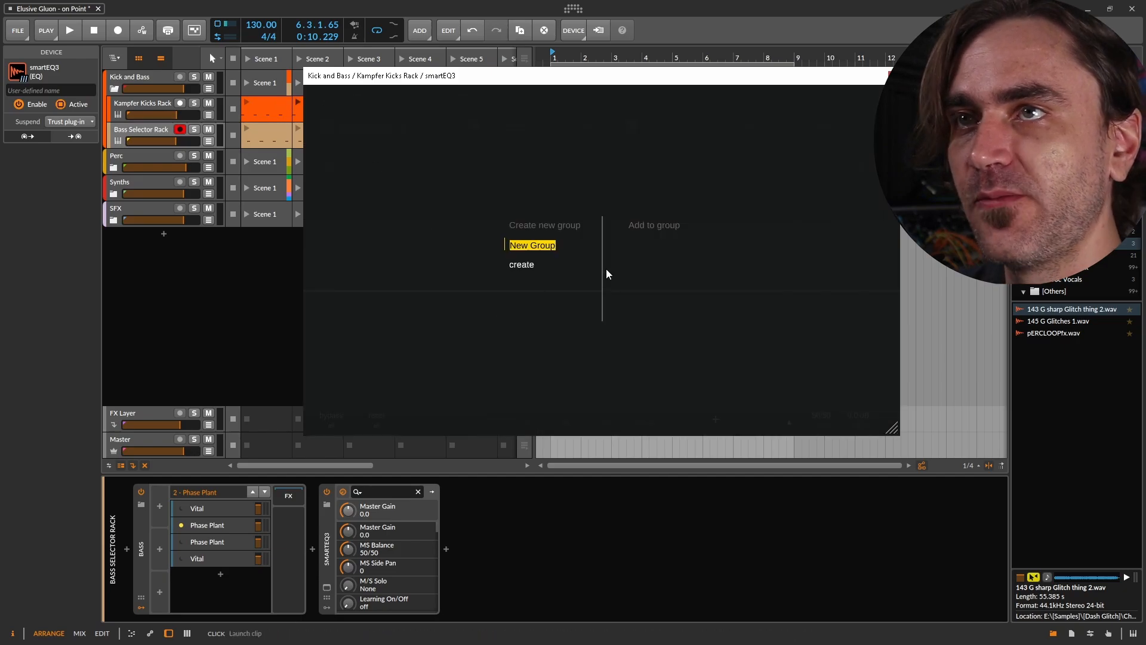
type("Kick And Bas")
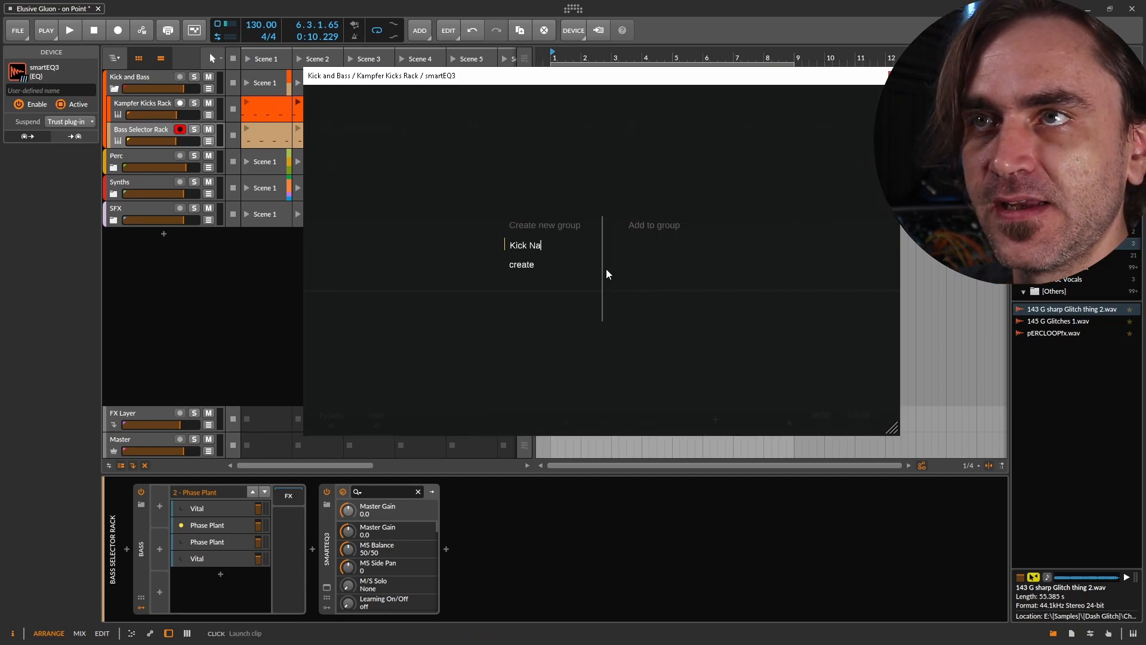
type("s")
left_click(523, 264)
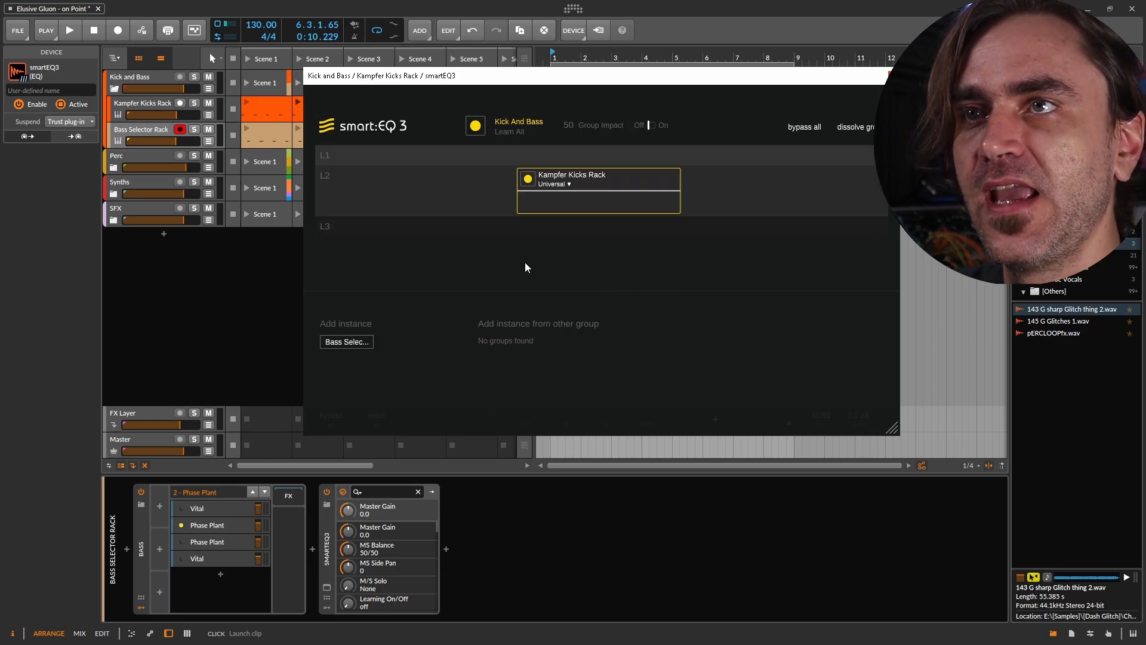
Open smart:EQ 3 on the Bass Selector Rack track and add that instance to the Kick And Bass group.
left_click(893, 76)
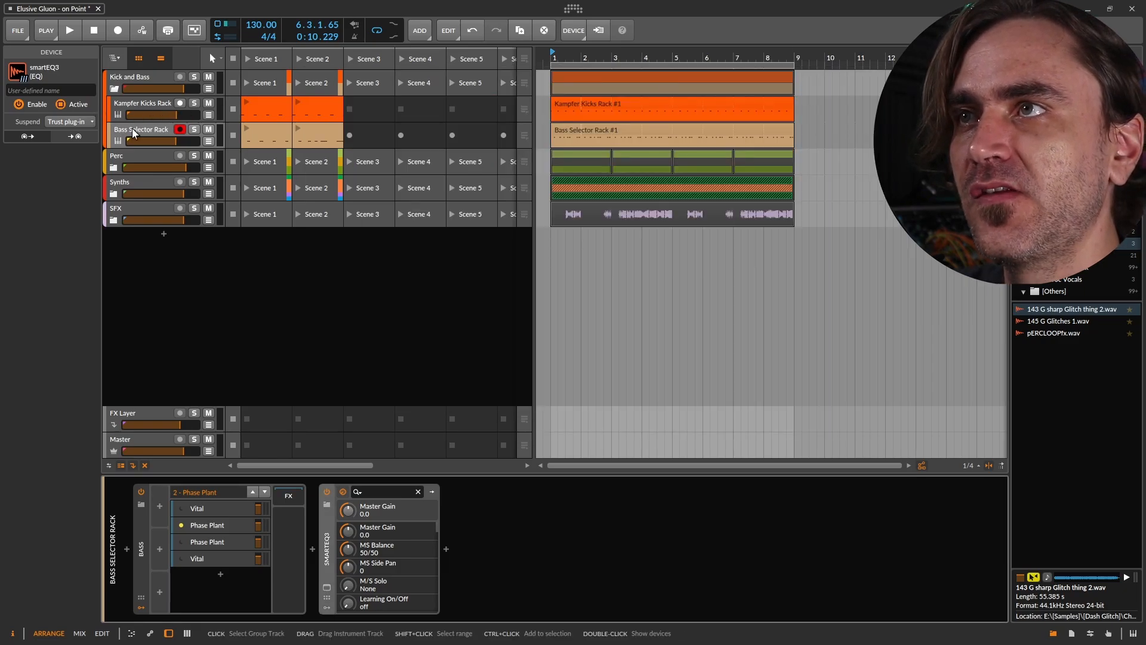
left_click(330, 587)
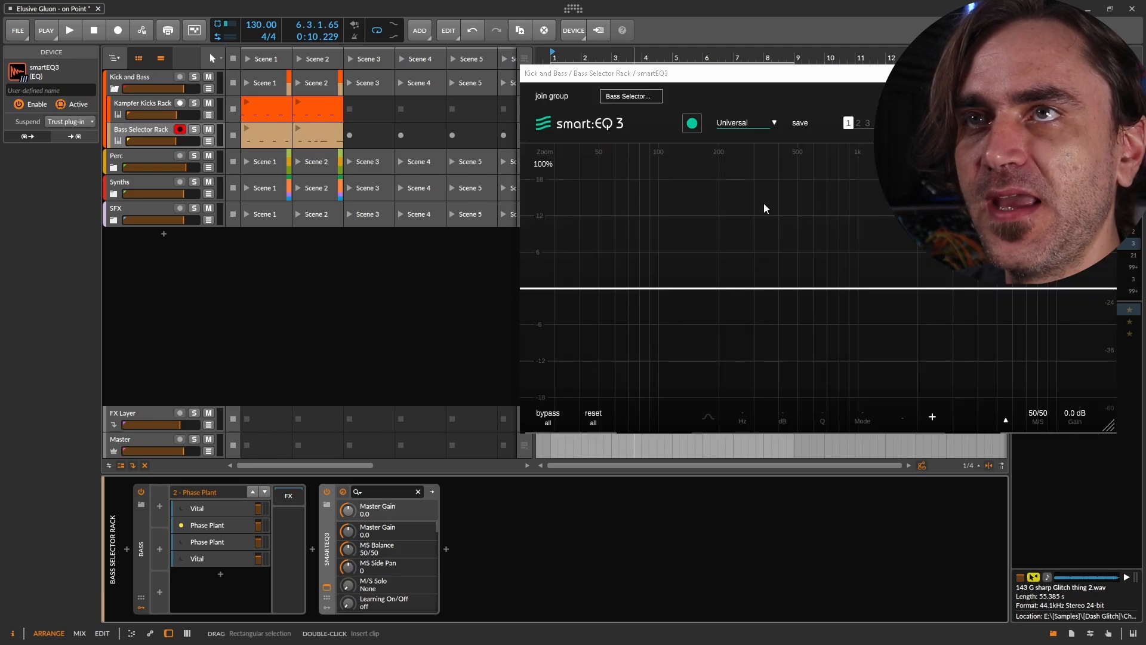
left_click(552, 96)
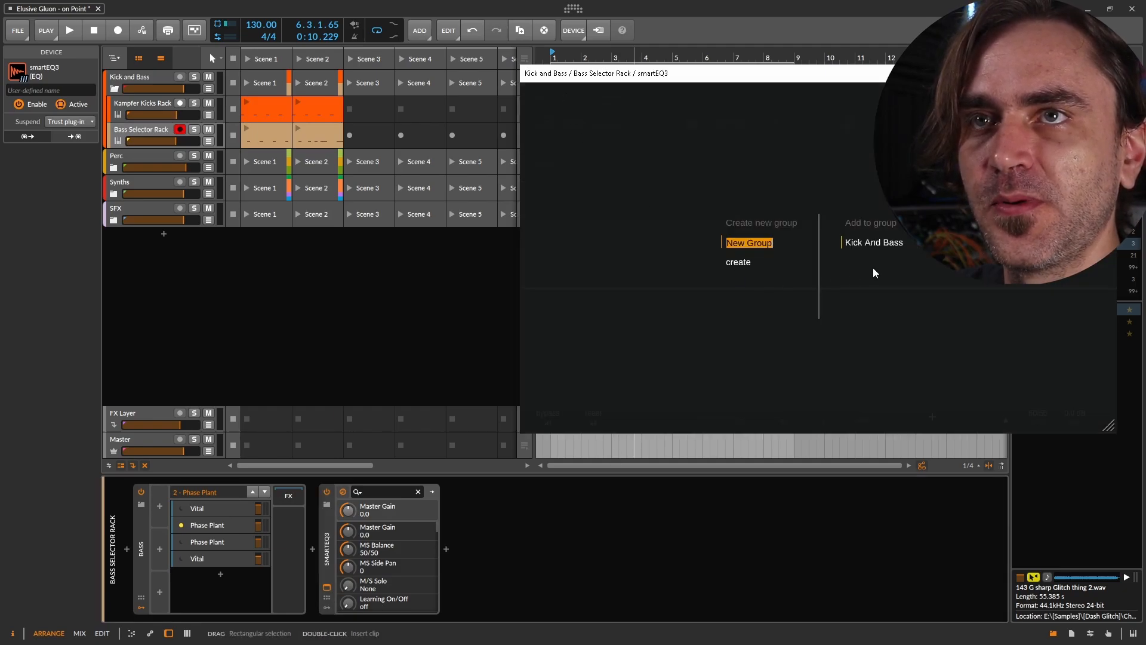
left_click_drag(758, 77, 646, 72)
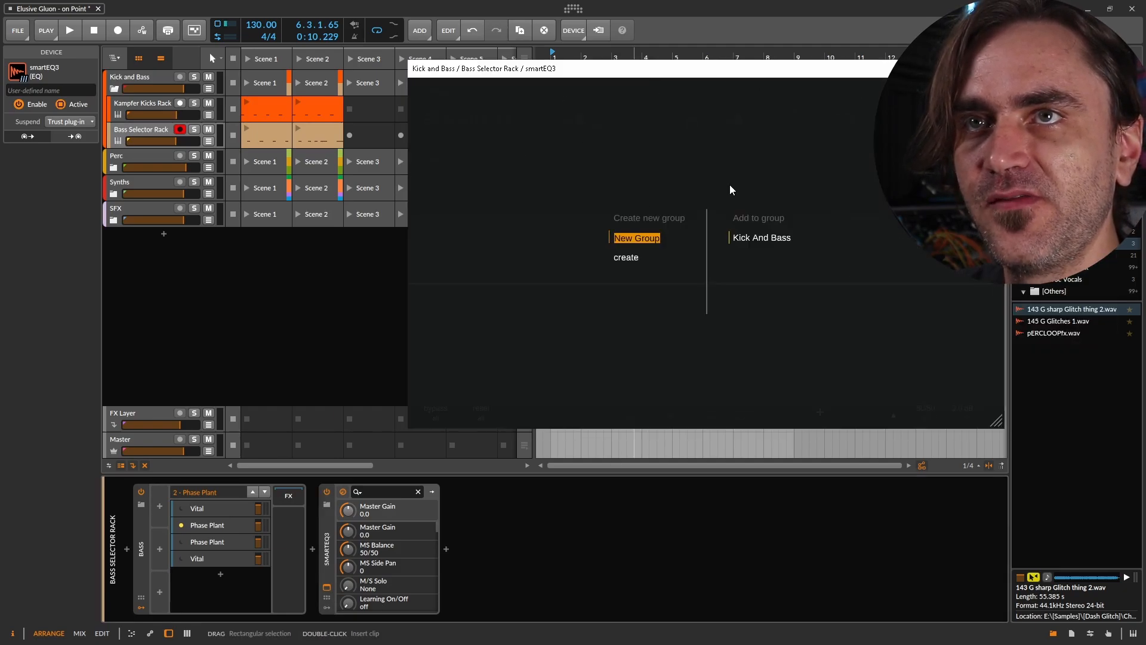
left_click(764, 237)
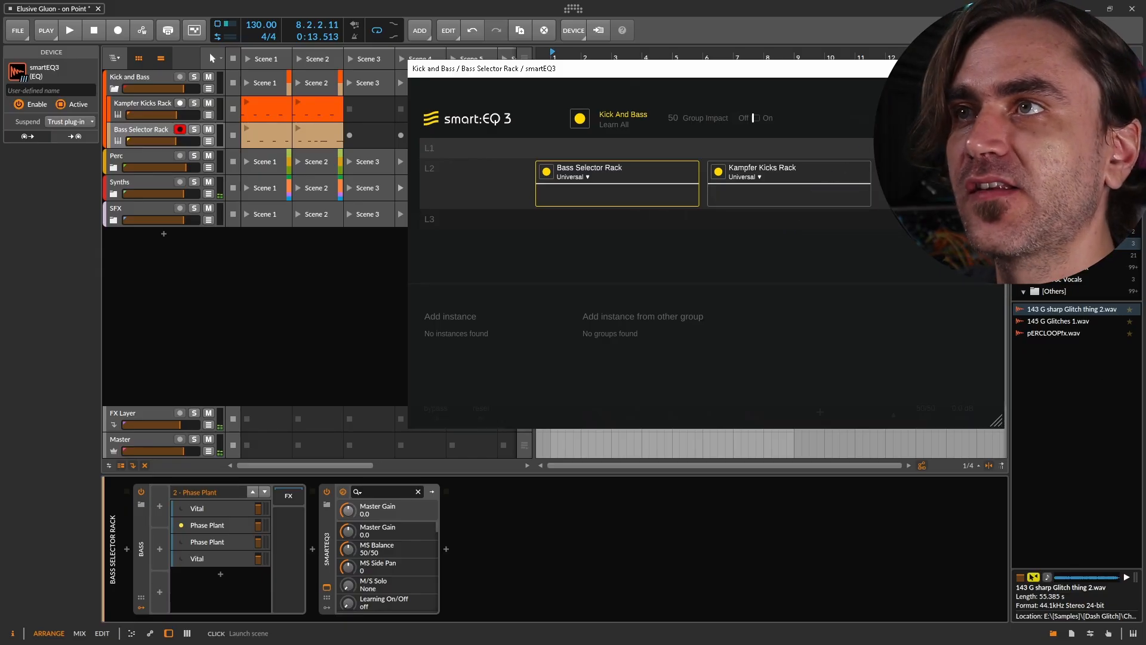
Close the plugin window and add smartEQ3 after the Tool device on the Perc group track.
key("space")
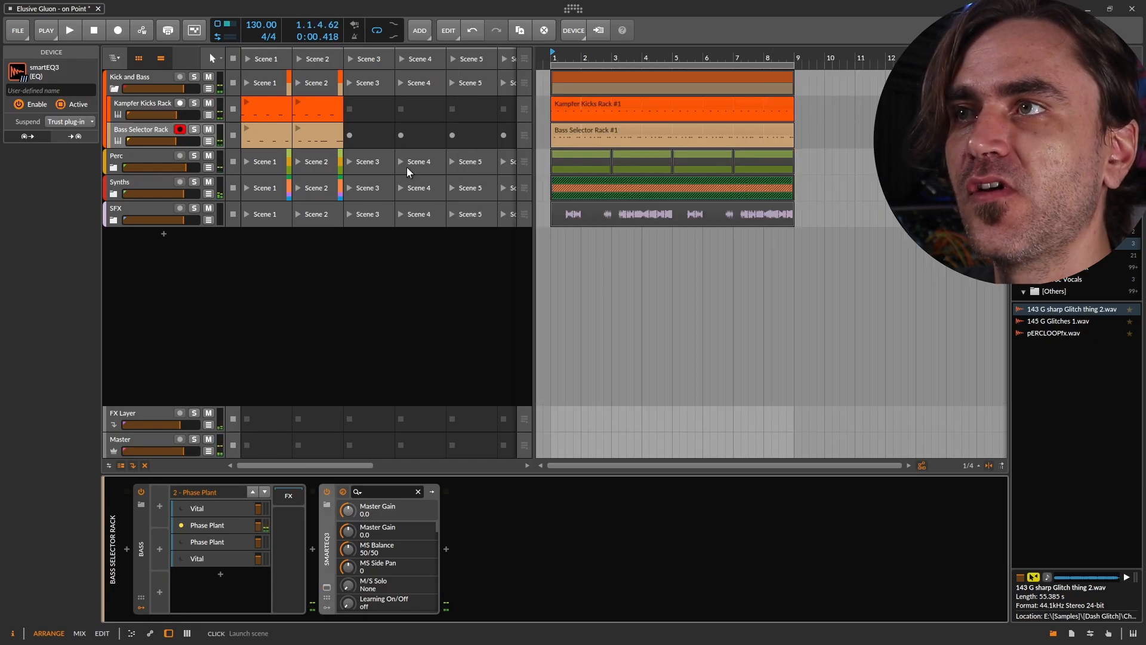
left_click(124, 155)
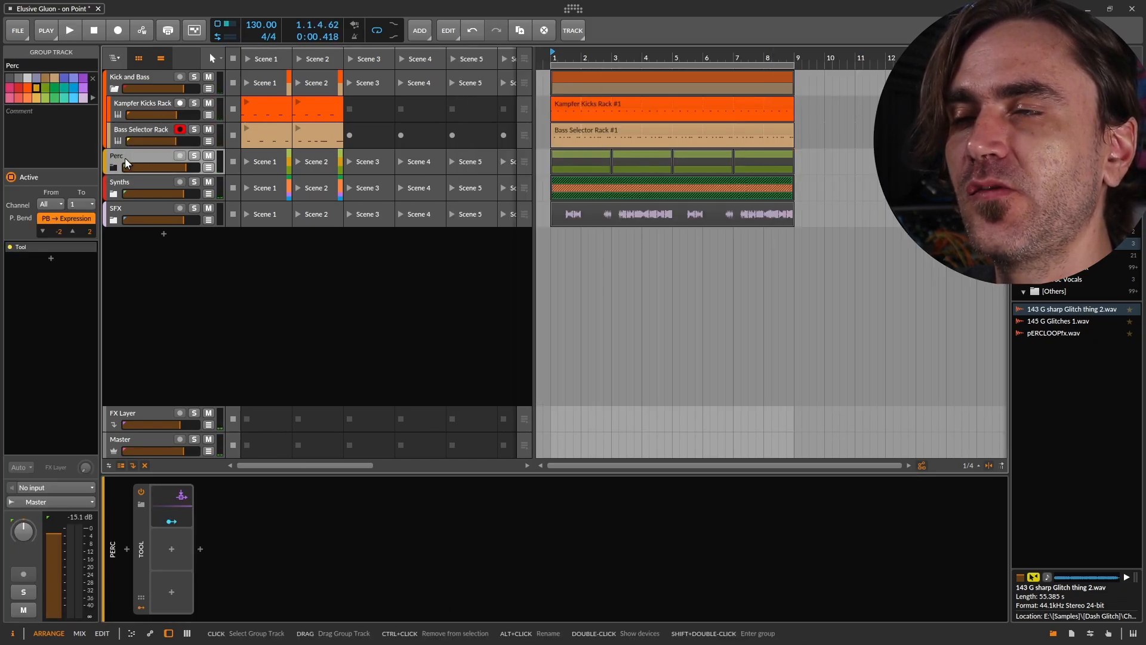
left_click(201, 548)
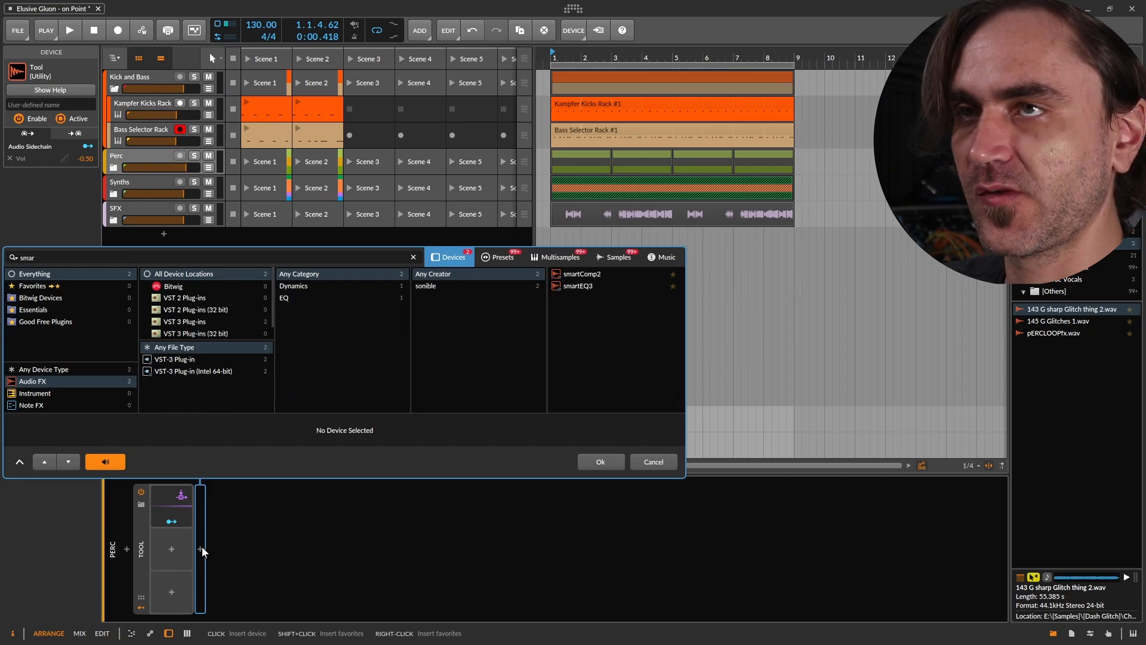
type("smart")
double_click(584, 290)
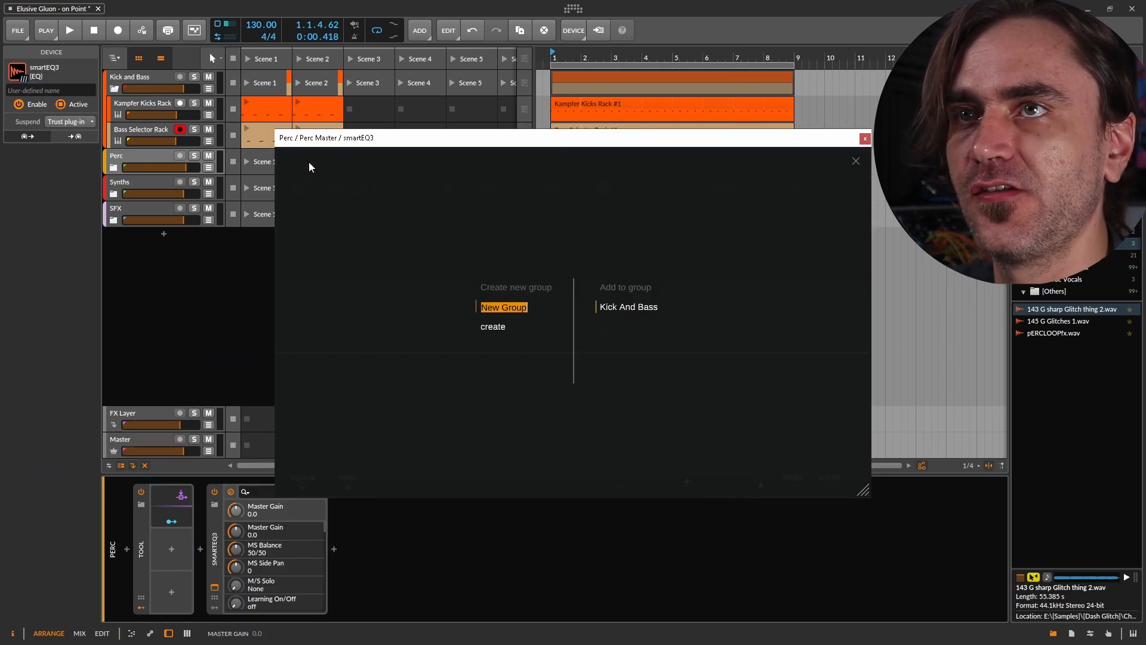
Put the Perc Master instance into the Kick And Bass smart:EQ 3 group and move it to layer L3.
left_click(499, 333)
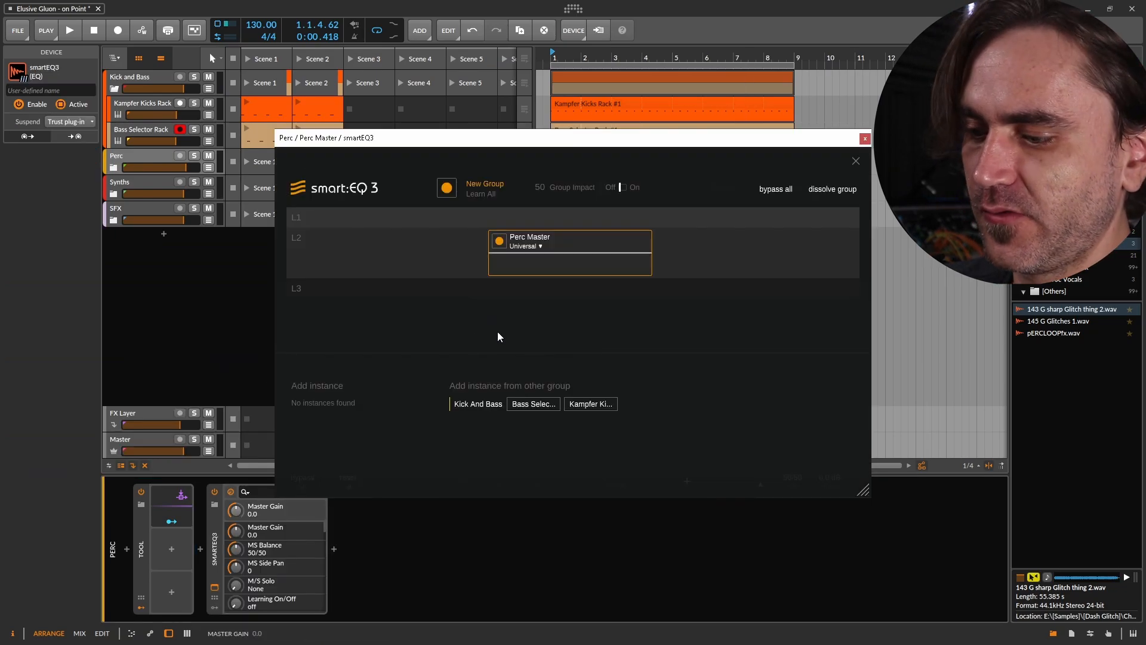
left_click(636, 308)
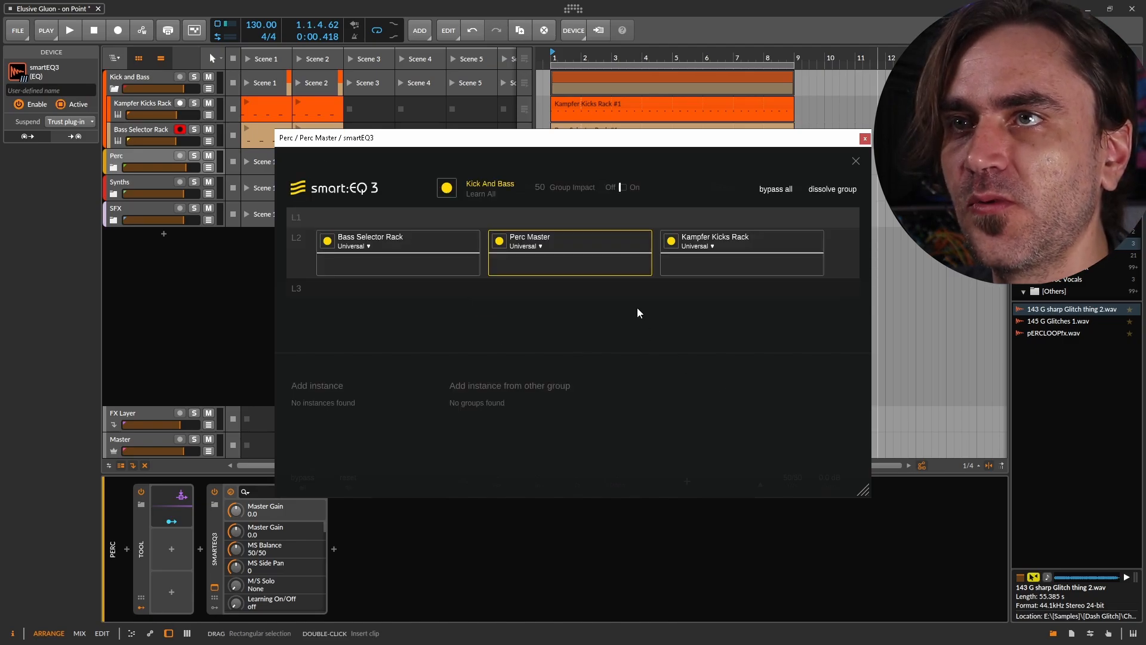
left_click_drag(581, 249, 449, 288)
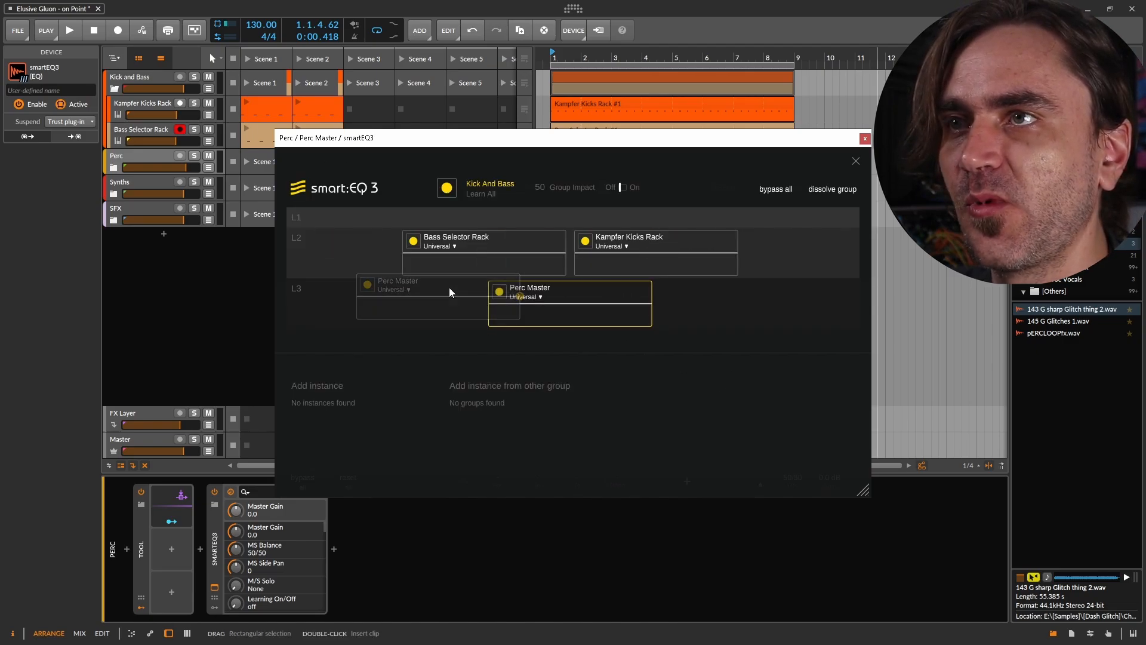
Learn all instances of the Kick And Bass group during playback and compare the mix with Group Impact on and off.
key("space")
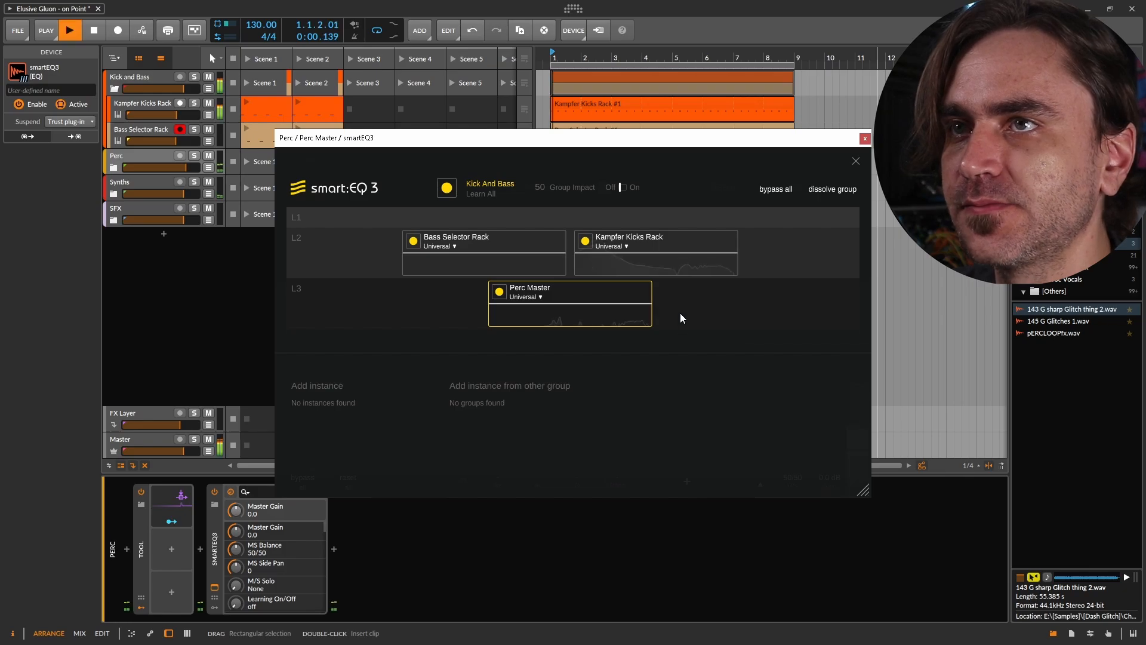
left_click(616, 247)
left_click(616, 248)
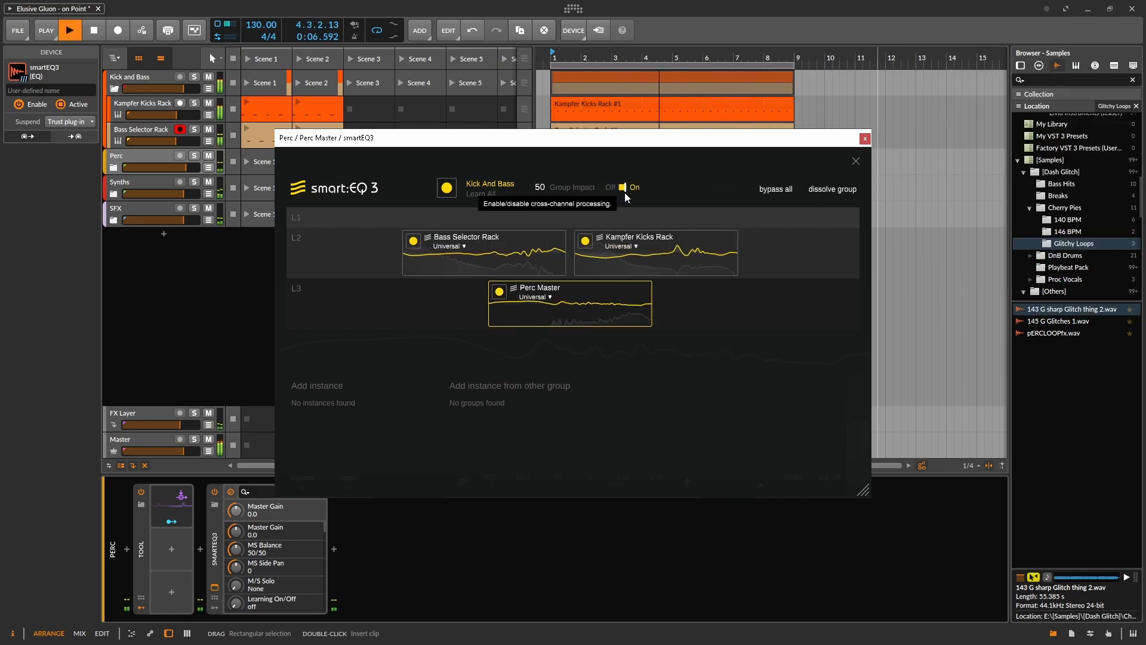
left_click(623, 188)
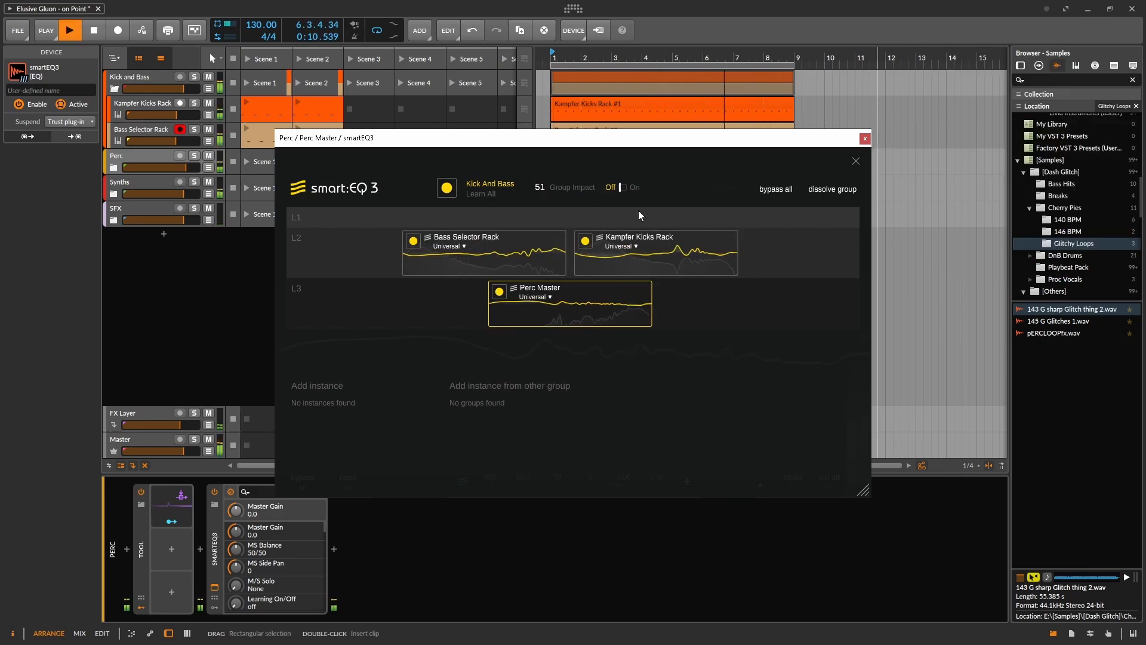
Close the plugin window and add smartEQ3 after the Tool device on the Synths group track, joining the Kick And Bass group.
left_click(865, 138)
left_click(453, 587)
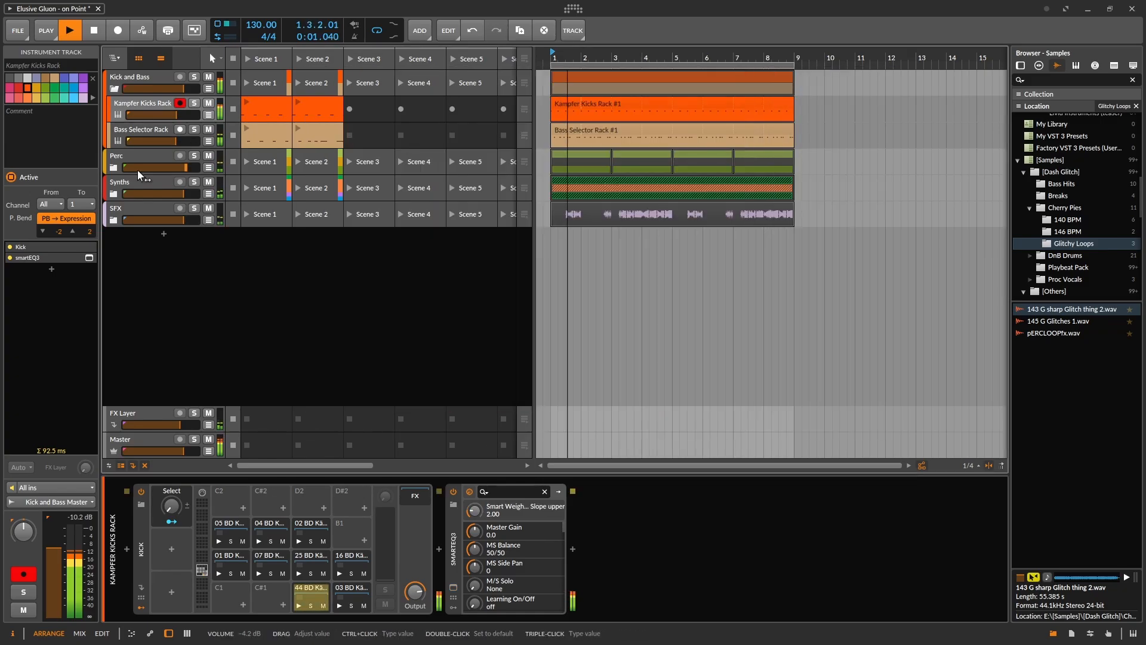
left_click(317, 548)
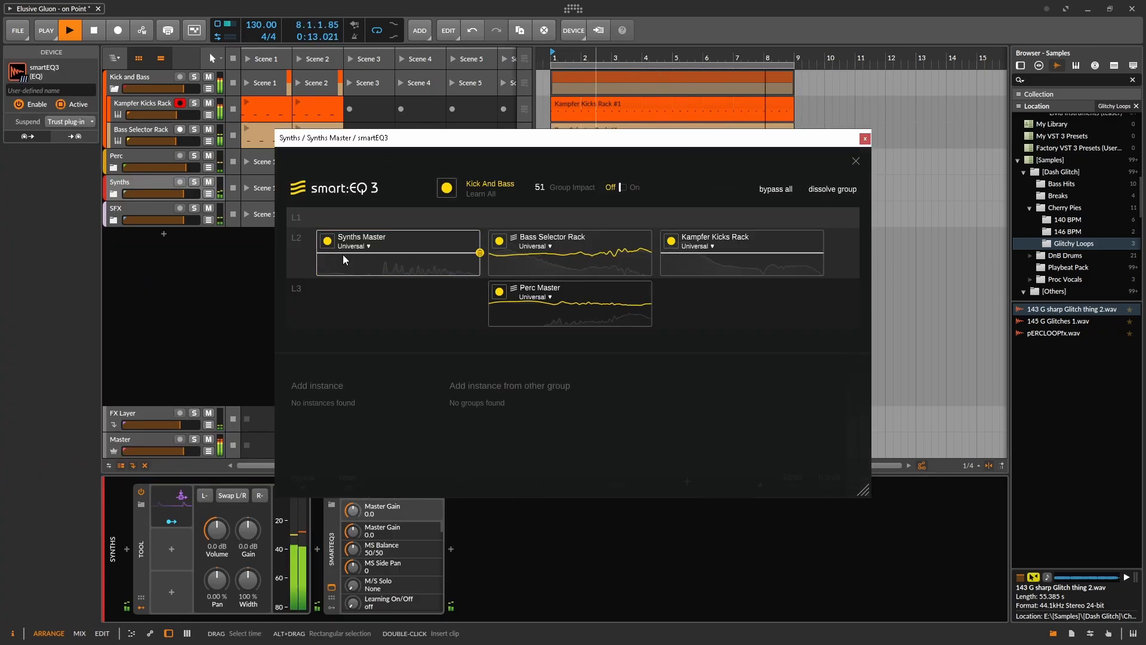
Move Synths Master to layer L3 and learn its smart:filter, and move Kampfer Kicks Rack to layer L1.
left_click_drag(430, 239, 415, 295)
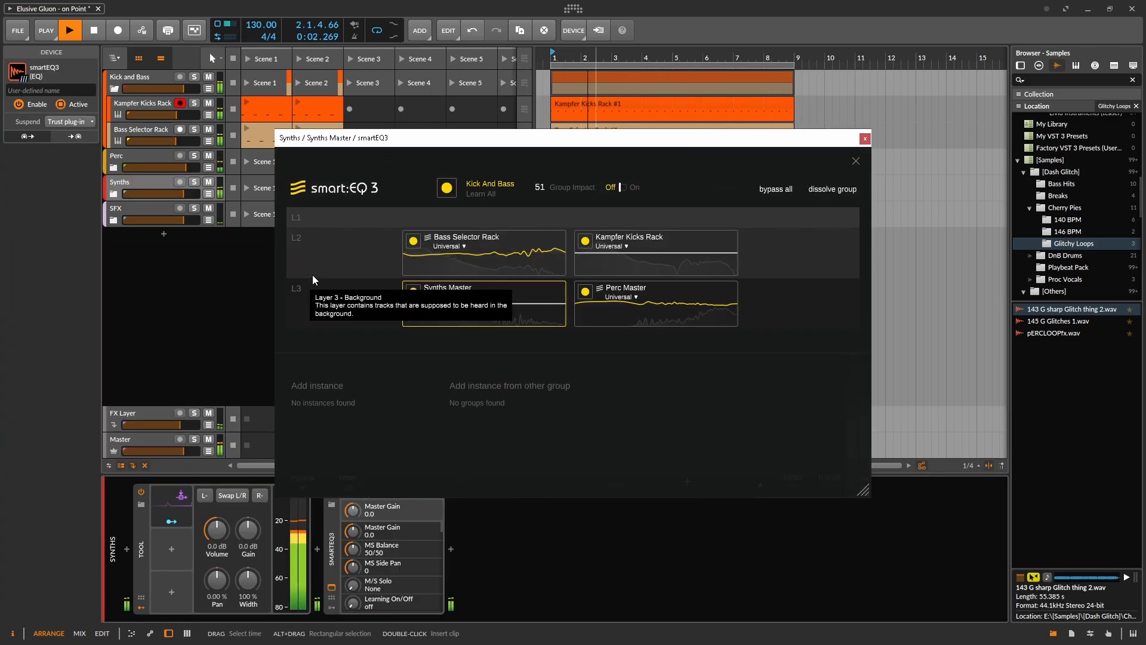
left_click(413, 293)
left_click_drag(651, 242, 495, 220)
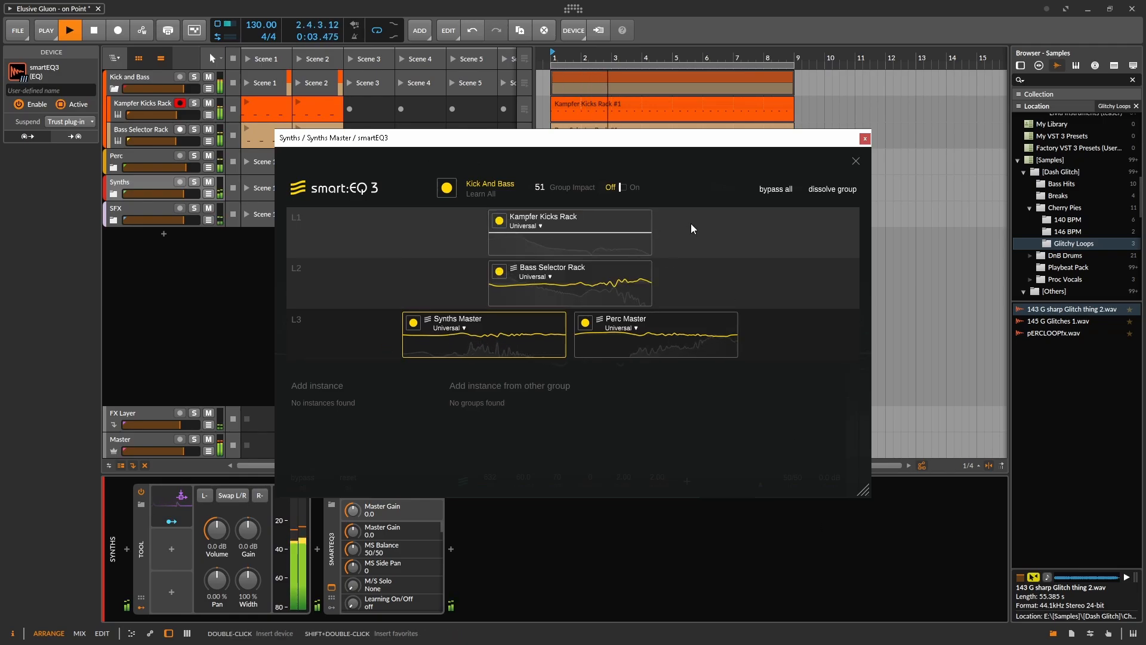
Assign the Synth profile to Synths Master and the Drums profile to Perc Master, relearn both instances and leave the group view.
left_click(449, 328)
mouse_move(454, 350)
left_click(506, 444)
left_click(413, 323)
left_click(622, 328)
mouse_move(628, 339)
left_click(679, 387)
left_click(585, 323)
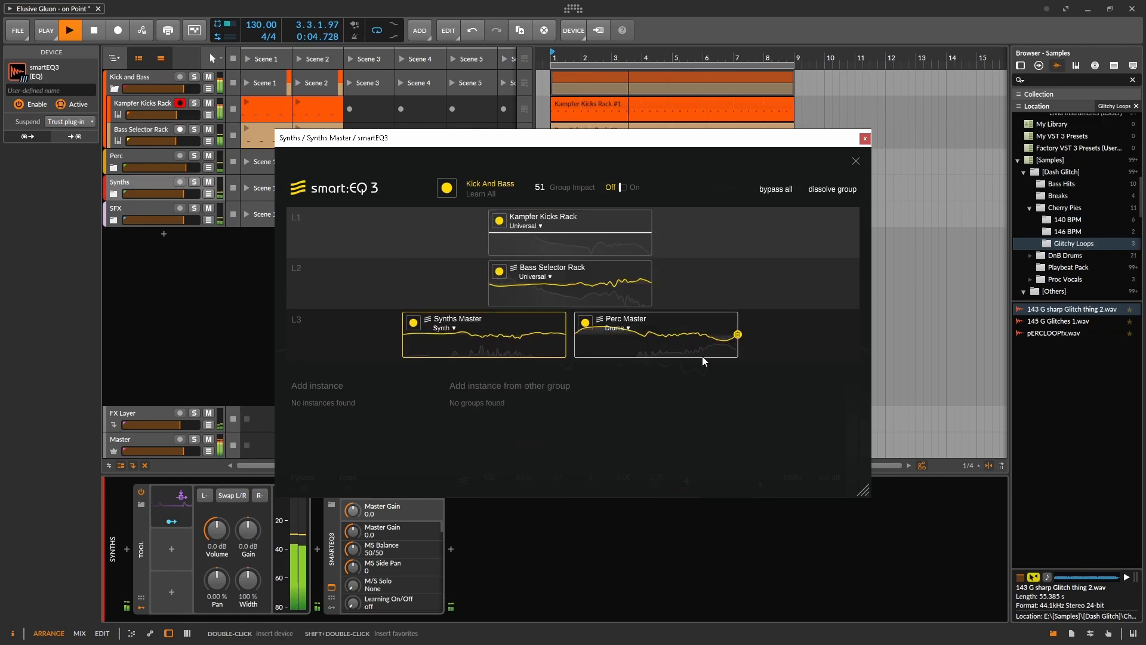
left_click(856, 162)
Open smartEQ3 on the Perc track and narrow its smart:filter to 1.6 kHz, strength 25.5 and width 21.
mouse_move(594, 164)
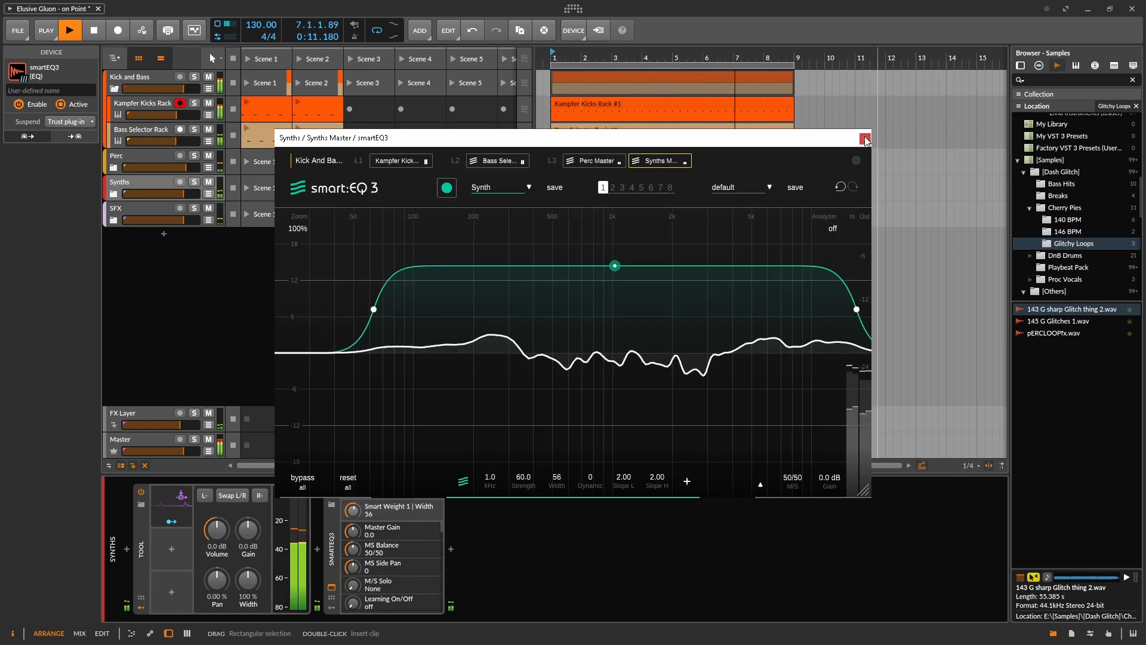
left_click(865, 139)
left_click(119, 156)
left_click(89, 257)
left_click_drag(289, 309, 507, 309)
left_click_drag(680, 266, 683, 322)
left_click_drag(855, 338, 786, 339)
left_click_drag(648, 322, 651, 316)
mouse_move(488, 162)
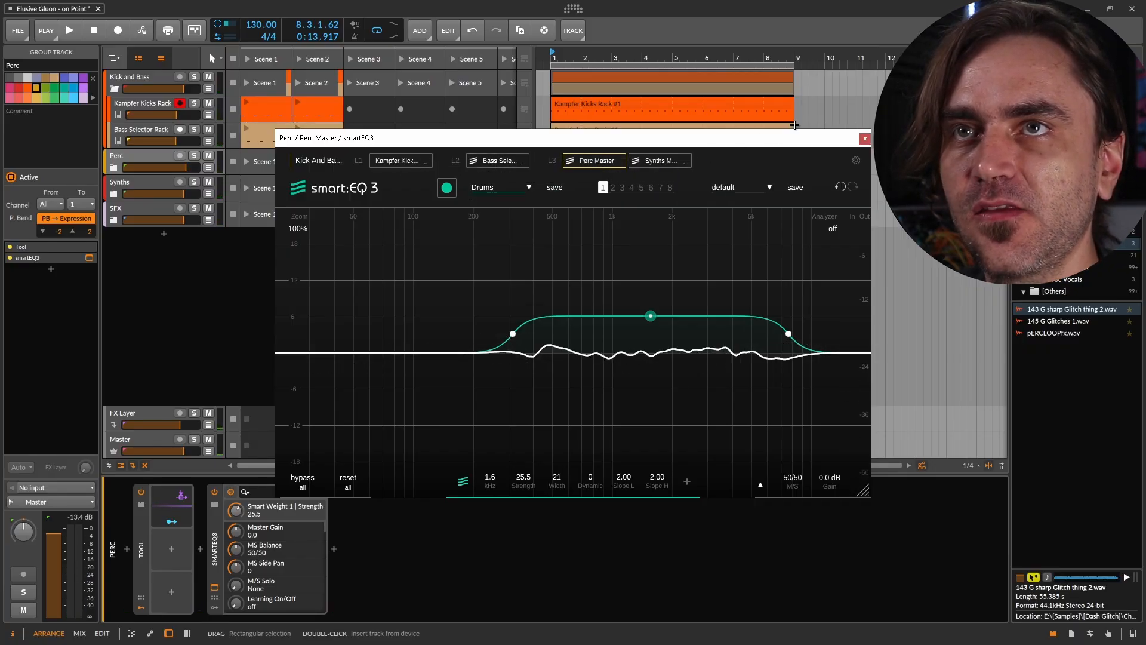
left_click(864, 139)
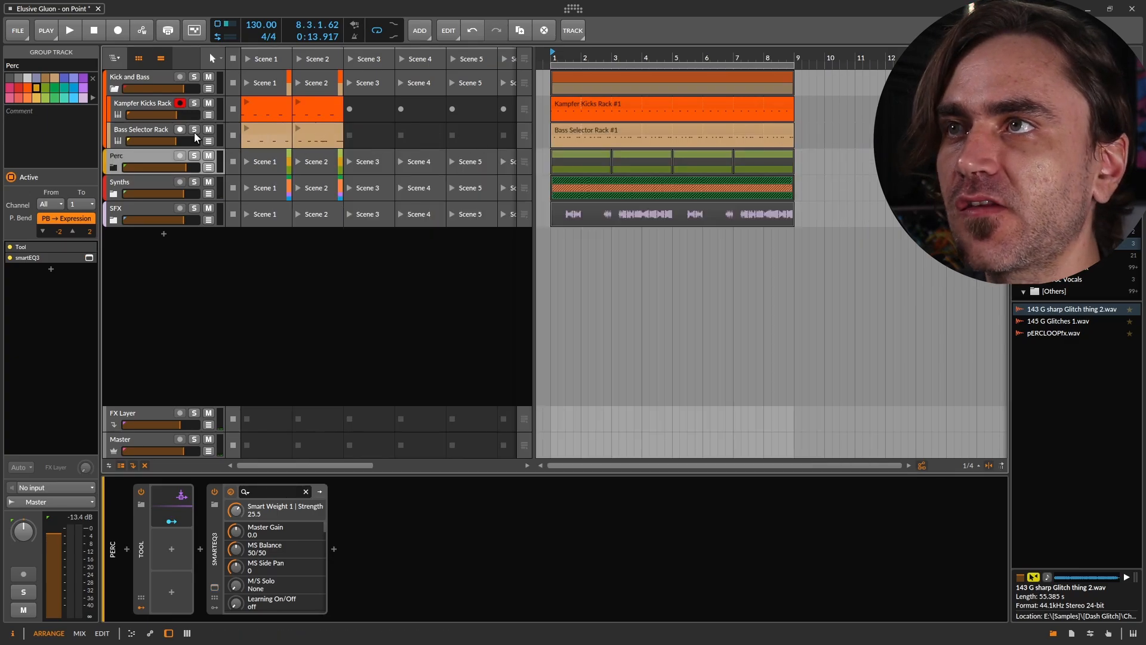
Open smartEQ3 on the Bass Selector Rack, set its smart:filter to 2.0 kHz, strength 45.0 and width 39, and play the mix.
left_click(138, 130)
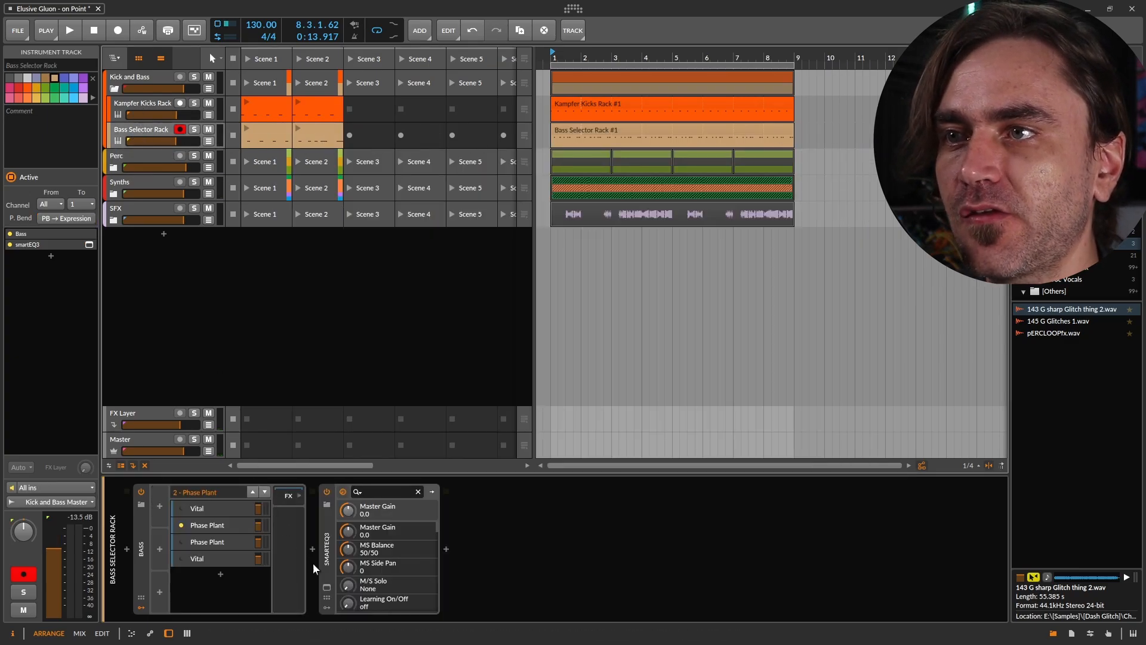
left_click(326, 588)
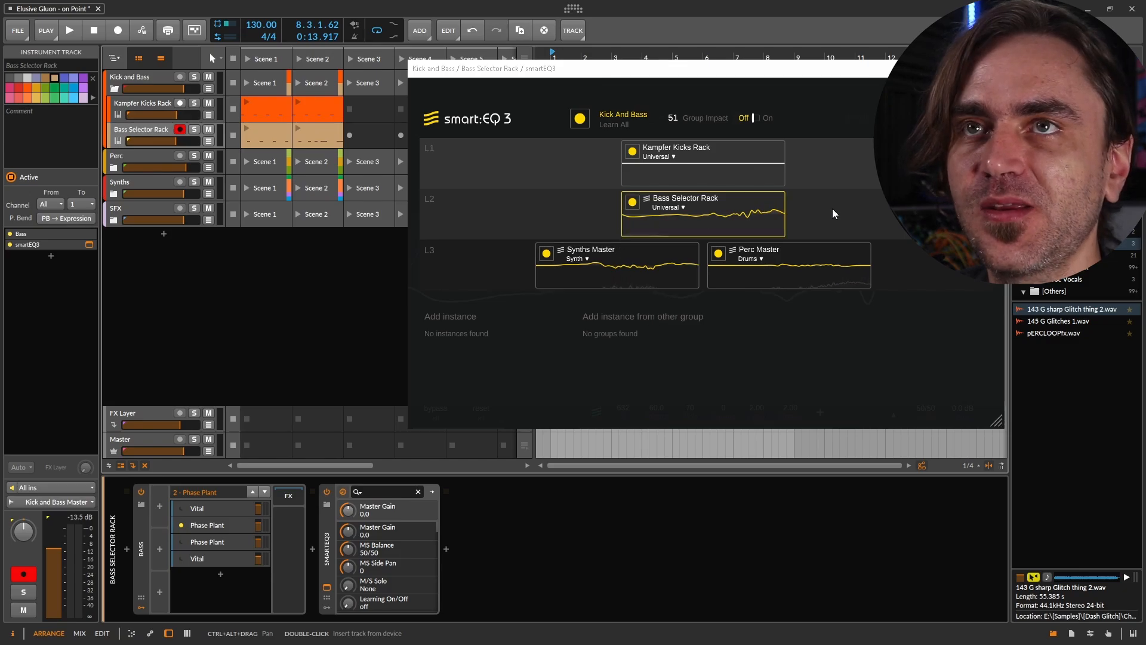
left_click(988, 117)
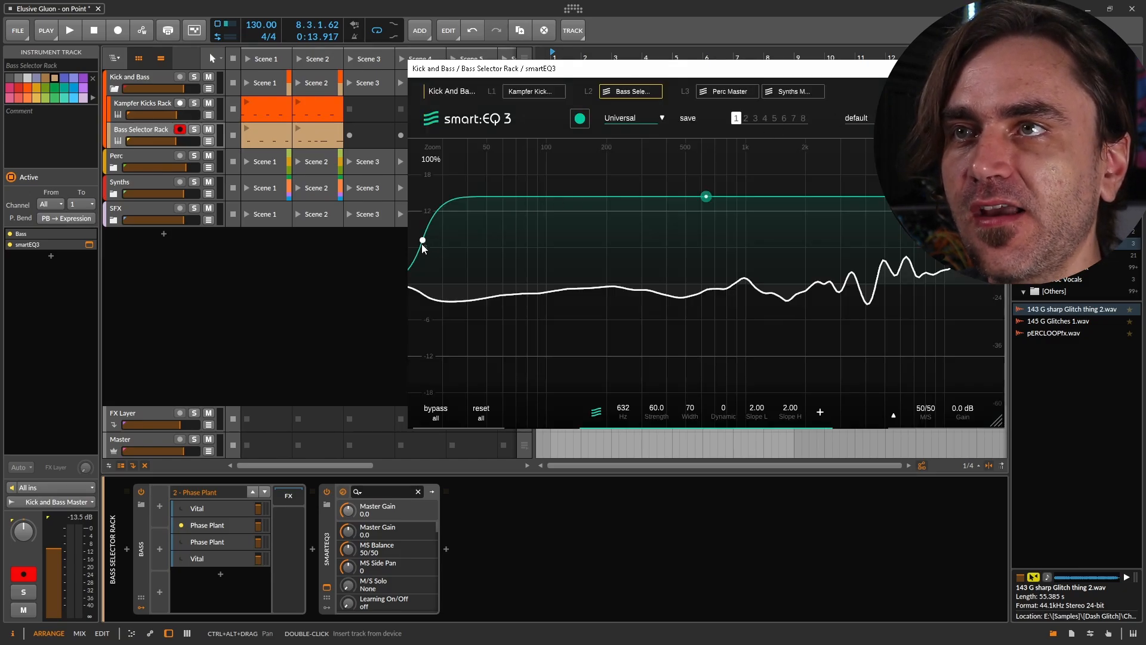
left_click_drag(423, 245, 606, 241)
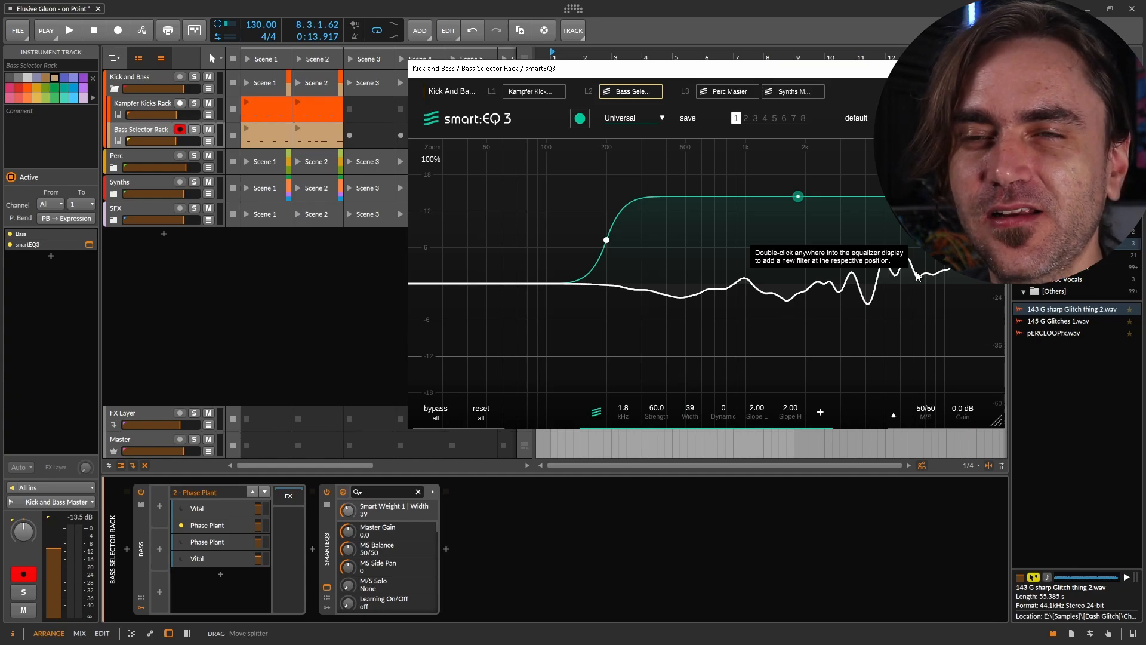
left_click_drag(798, 196, 803, 220)
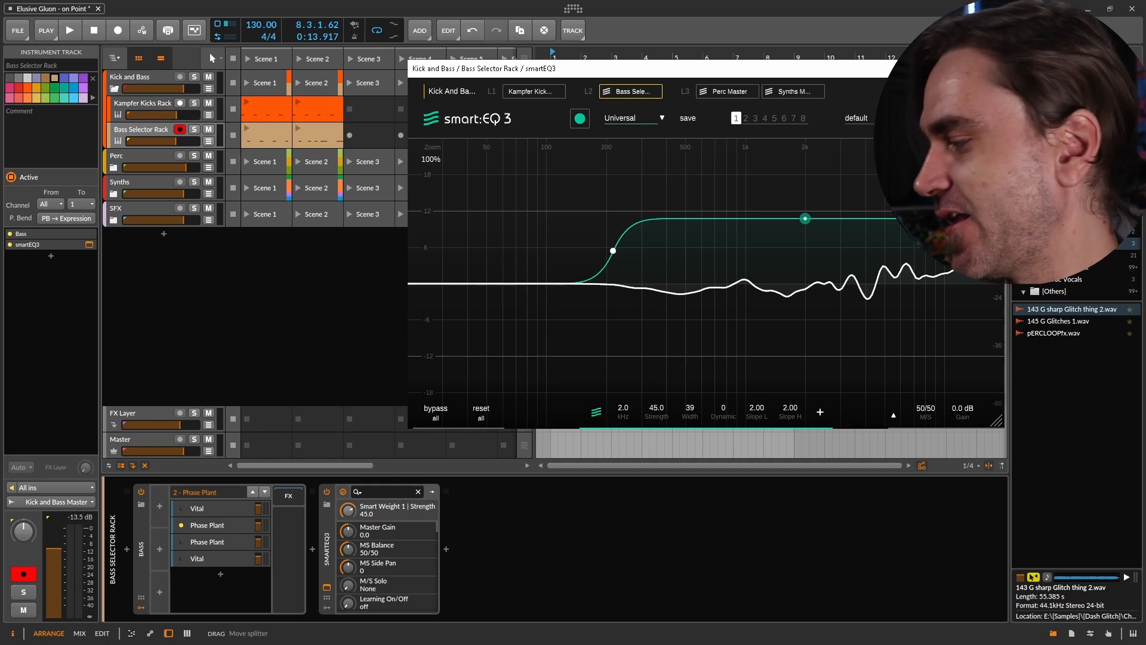
key("space")
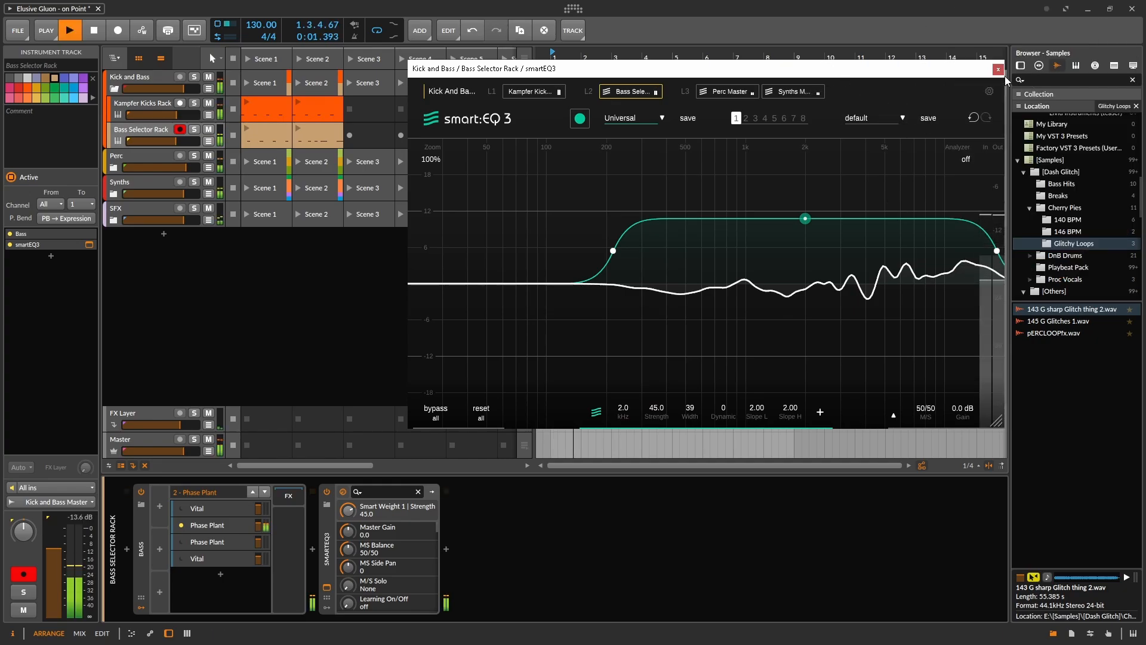
left_click(691, 240)
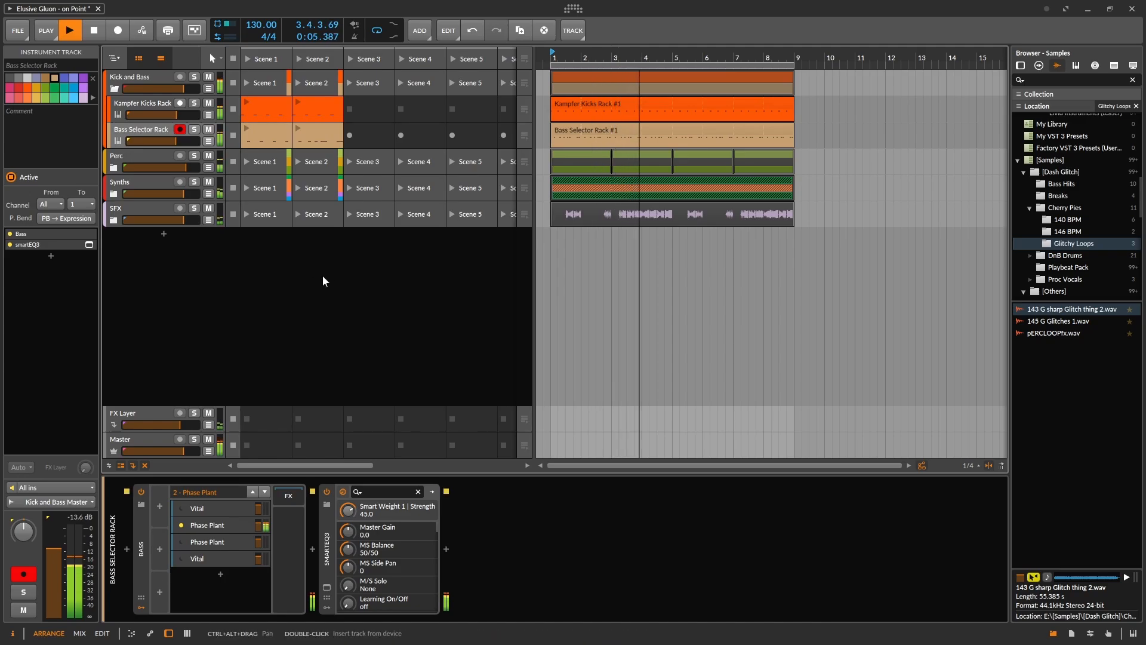
Stop playback, add smartEQ3 at the start of the Master device chain and choose the DG Full Mix 2 profile.
left_click(131, 445)
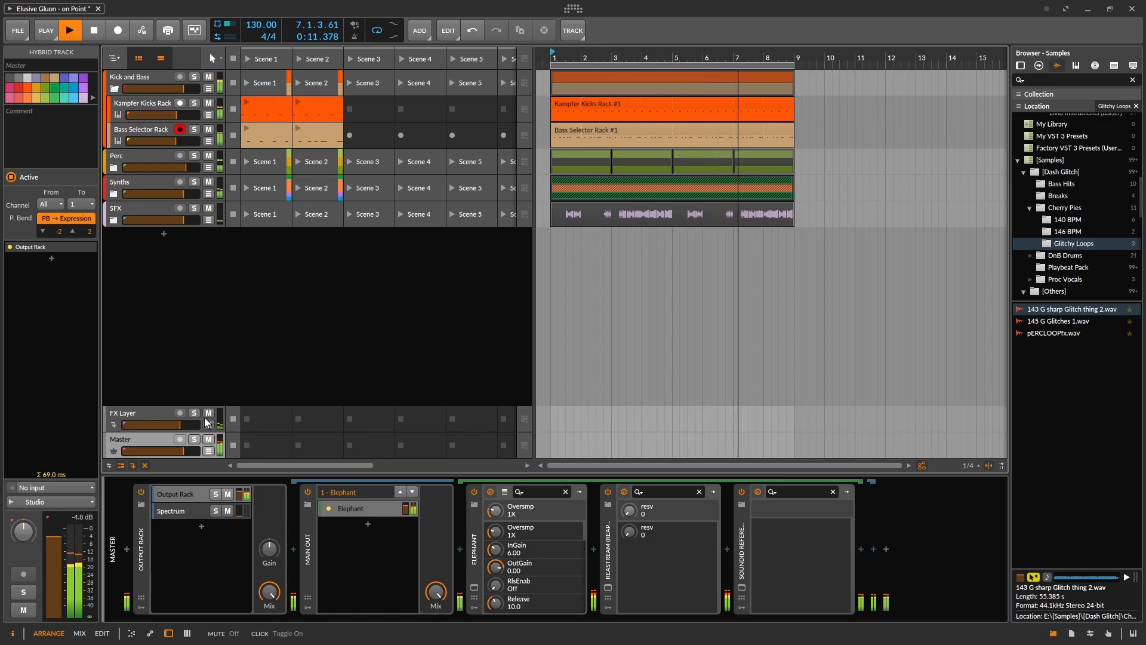
key("space")
left_click(127, 550)
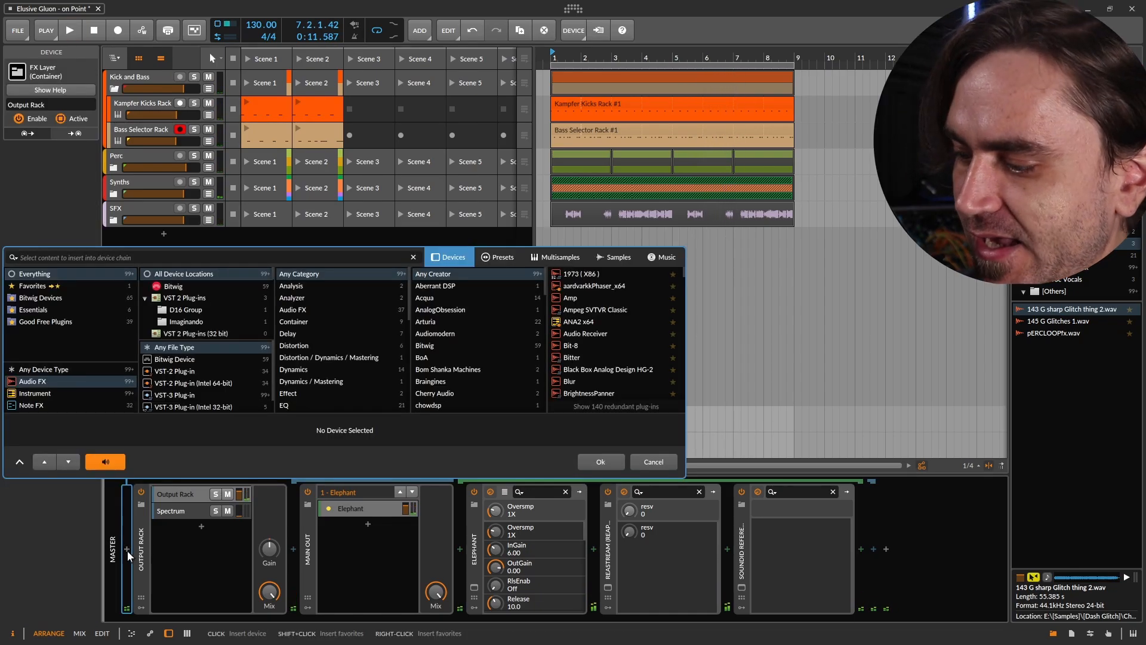
type("sm")
double_click(576, 285)
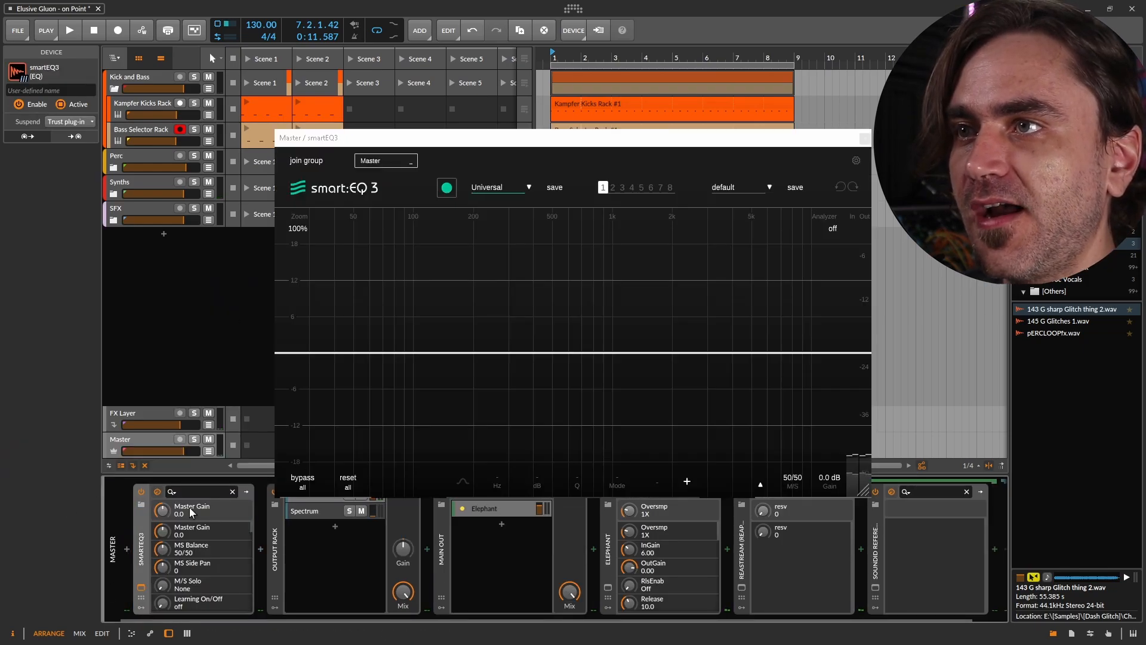
left_click(499, 187)
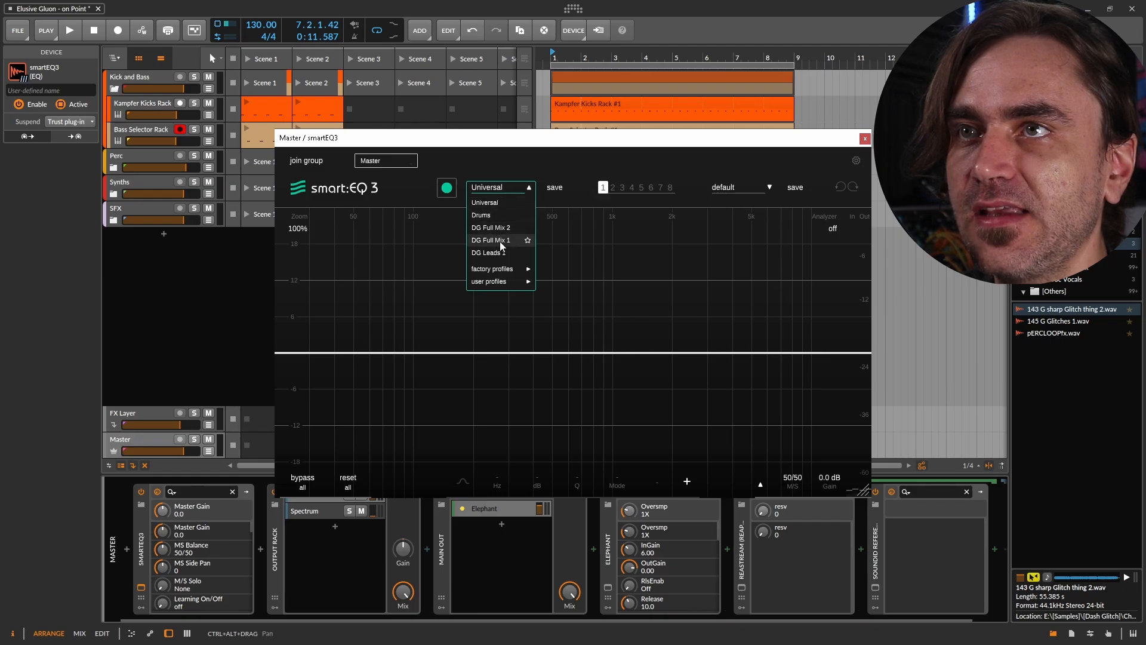
left_click(486, 228)
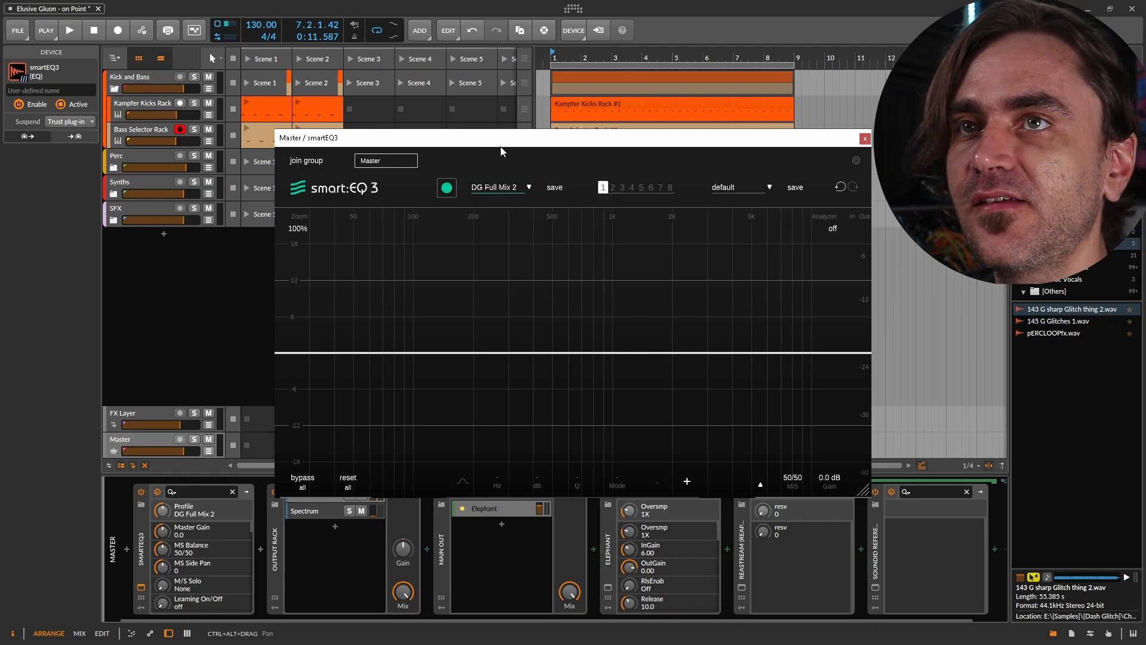
left_click_drag(500, 145, 443, 126)
Learn the Master instance during playback and limit its smart:filter to 833 Hz, strength 11.5 and width 34, with 1.1 dB gain.
key("space")
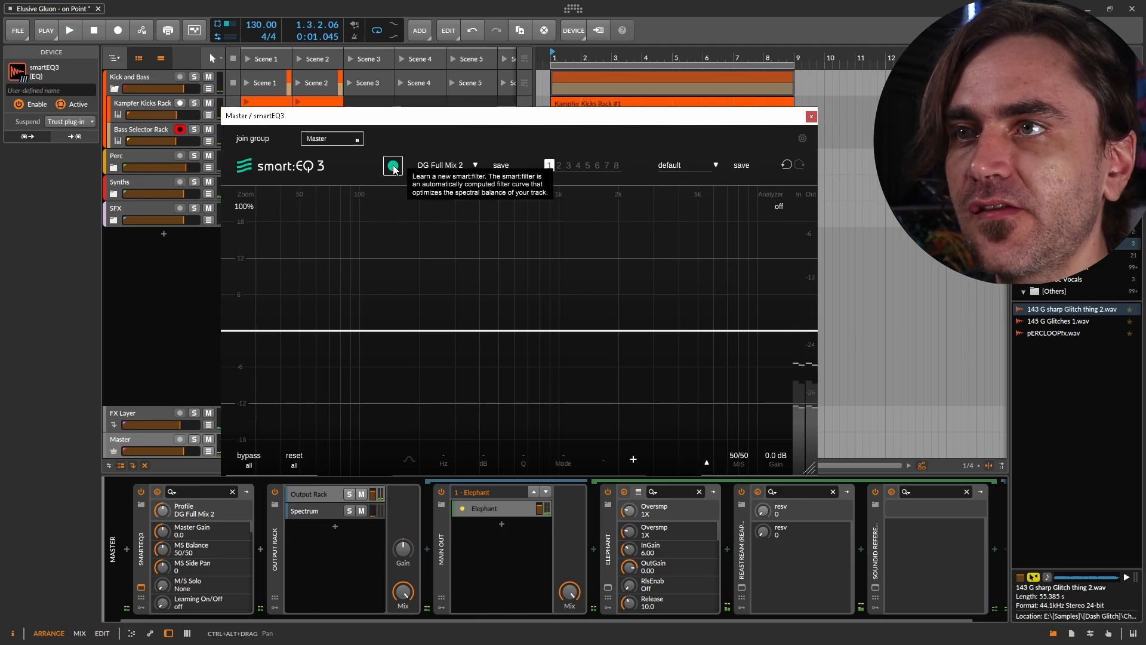
key("space")
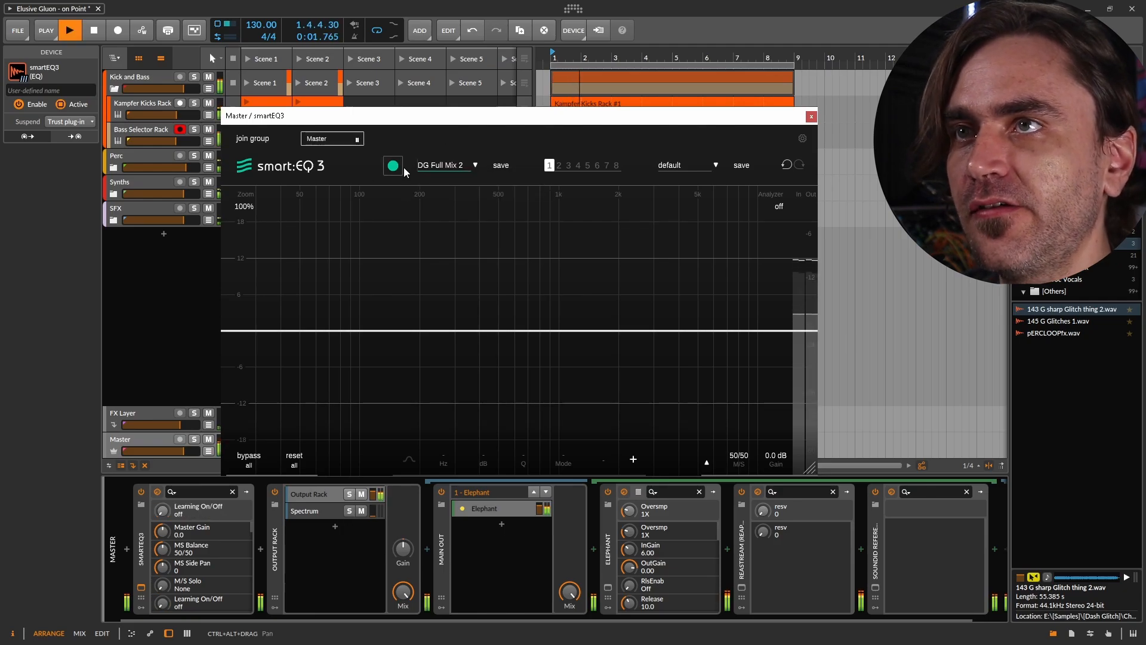
left_click(393, 166)
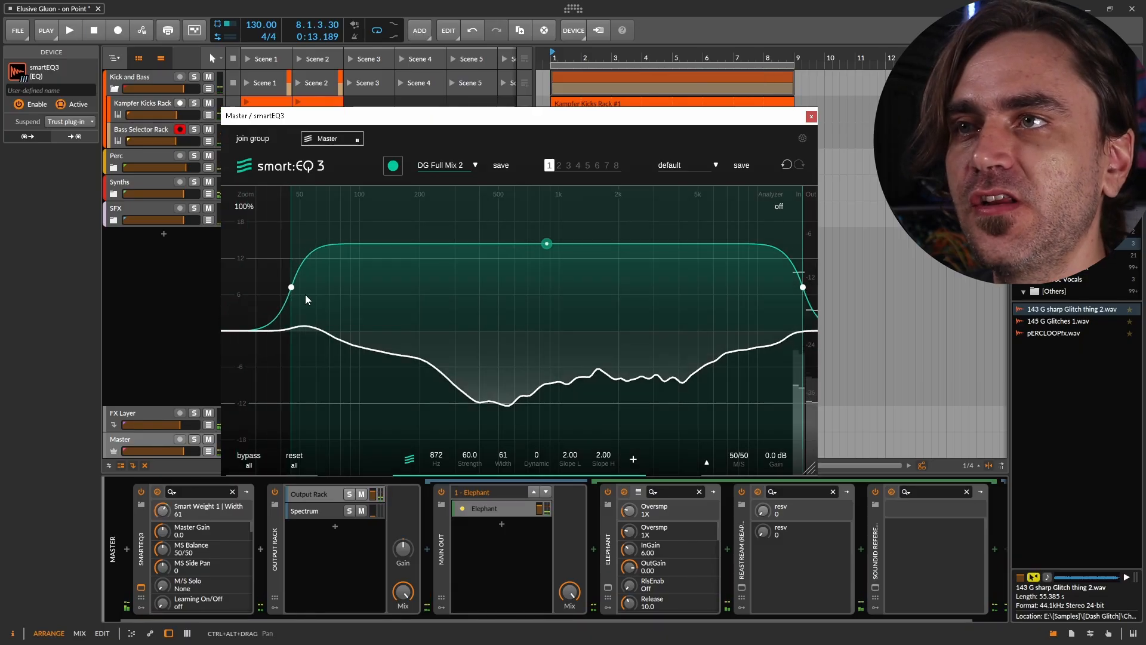
left_click_drag(306, 295, 382, 299)
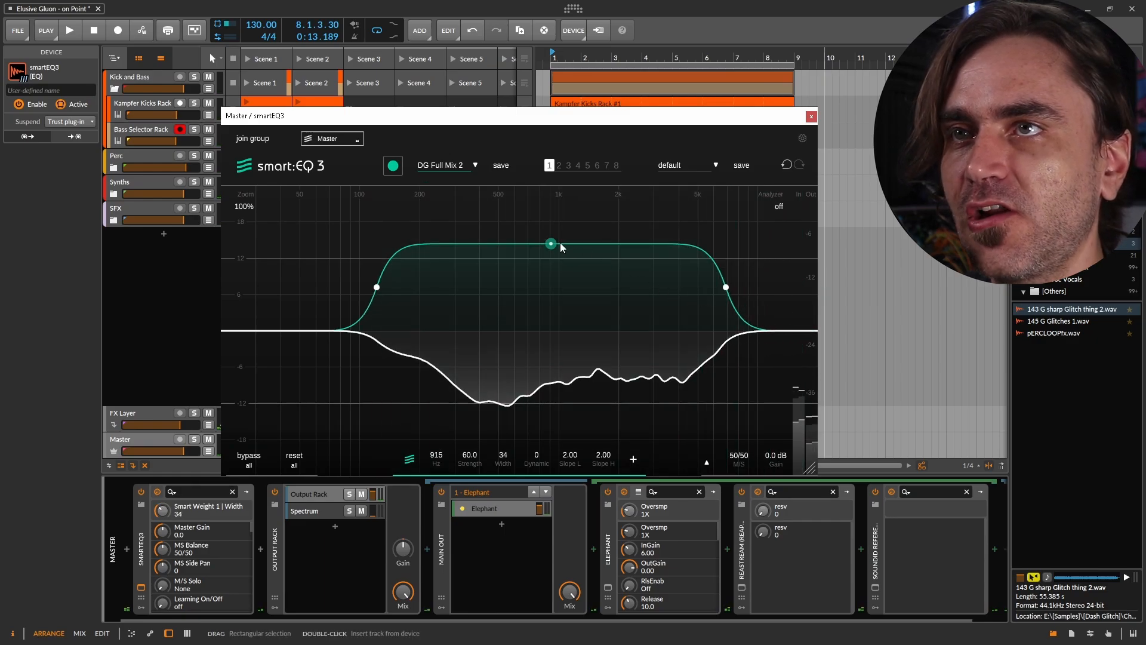
left_click_drag(561, 247, 556, 301)
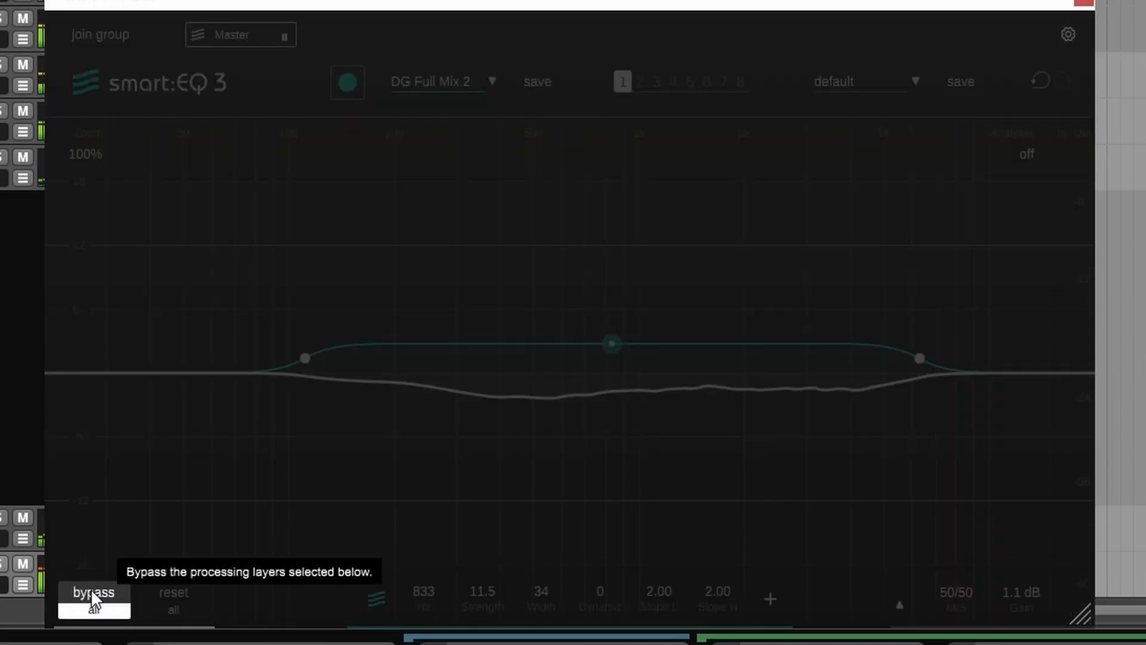
Compare the playing master with smart:EQ 3 bypassed and active, keeping the bypass layer on all.
left_click(247, 453)
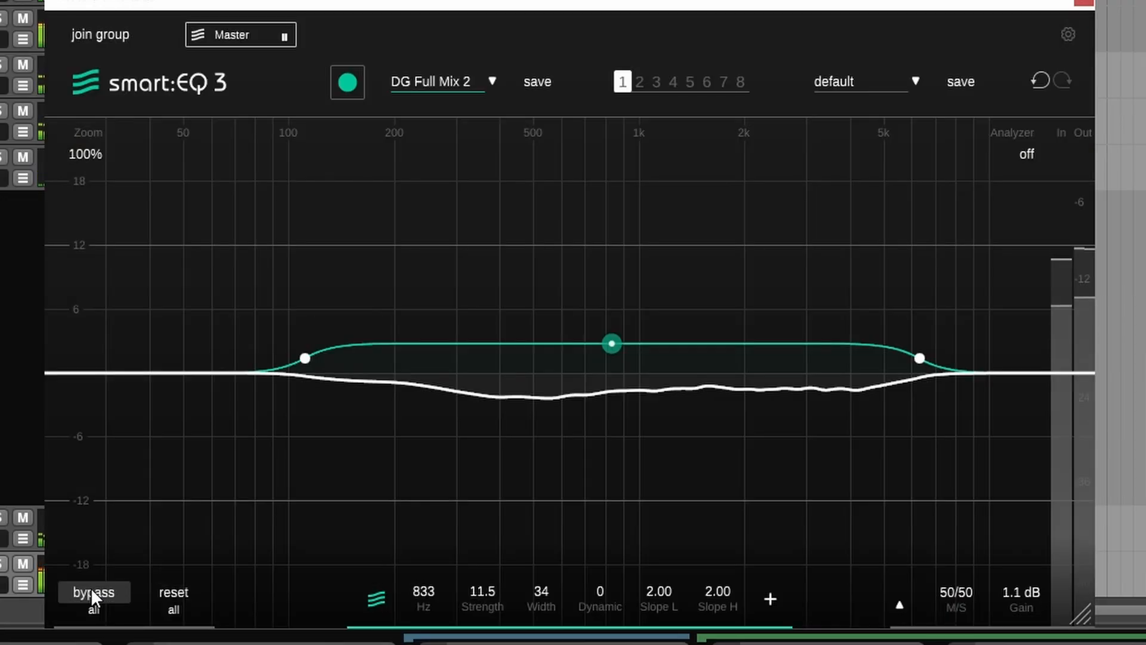
left_click(103, 608)
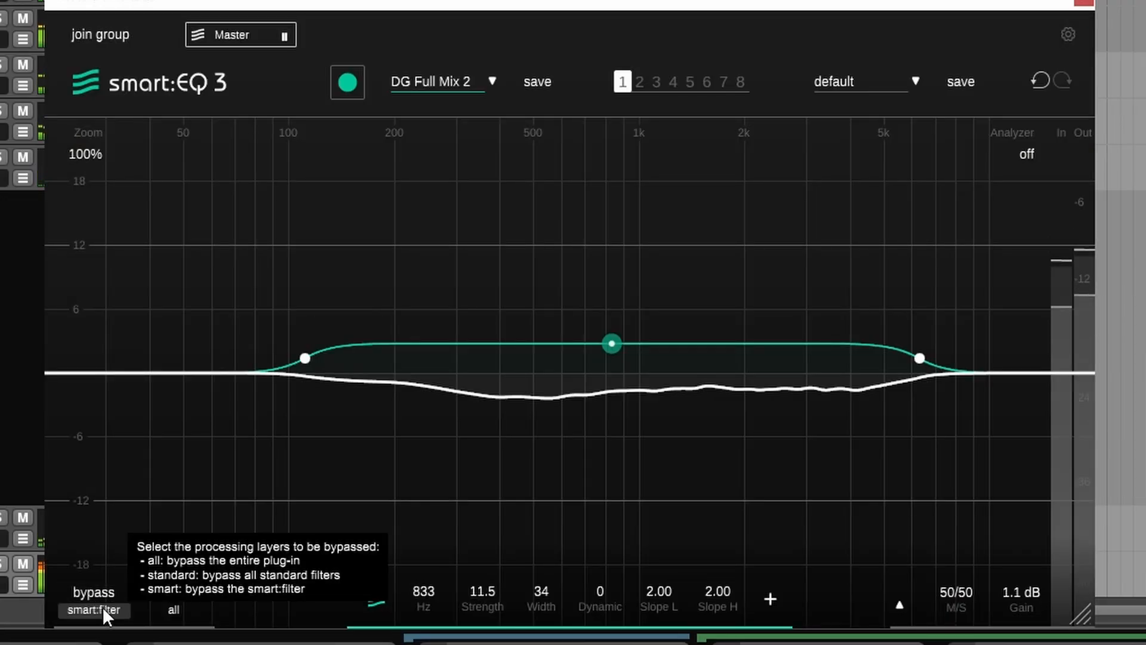
left_click(103, 607)
left_click(102, 607)
left_click(102, 600)
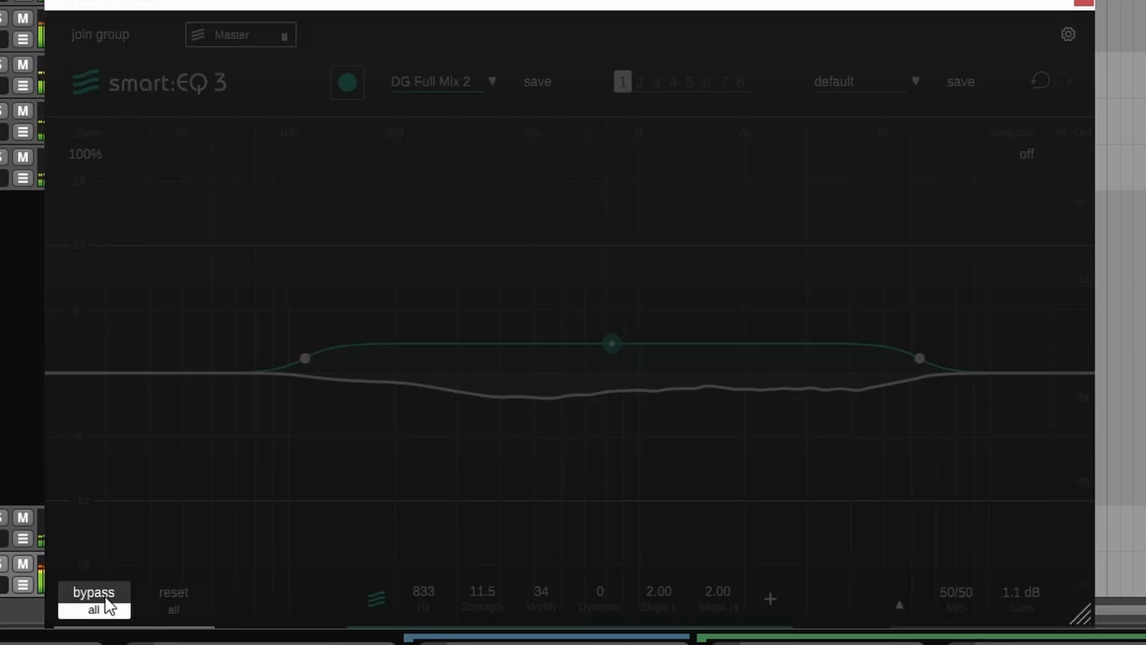
left_click(106, 599)
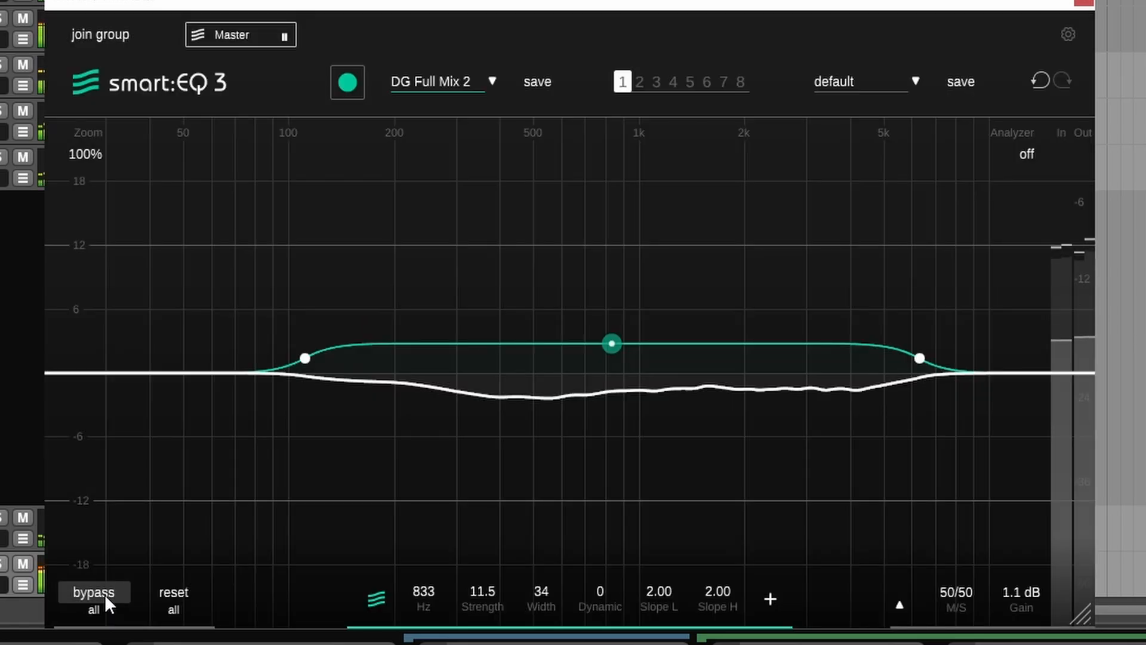
Add the Master instance to the Kick And Bass group and compare the mix with all group instances bypassed and active.
left_click(99, 36)
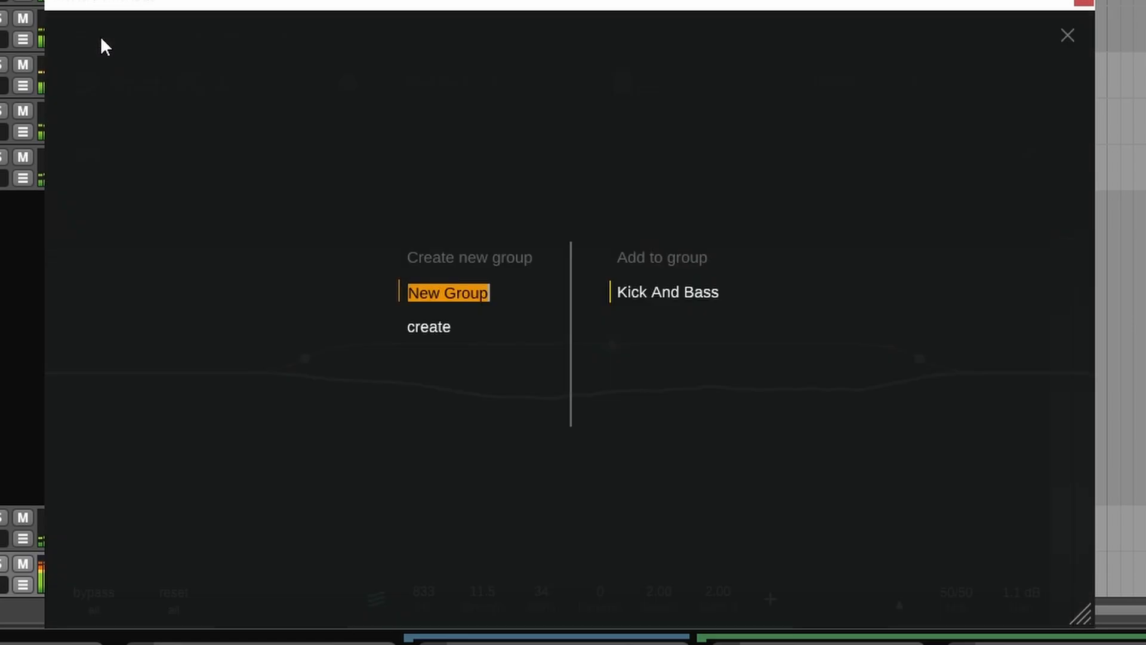
left_click(656, 291)
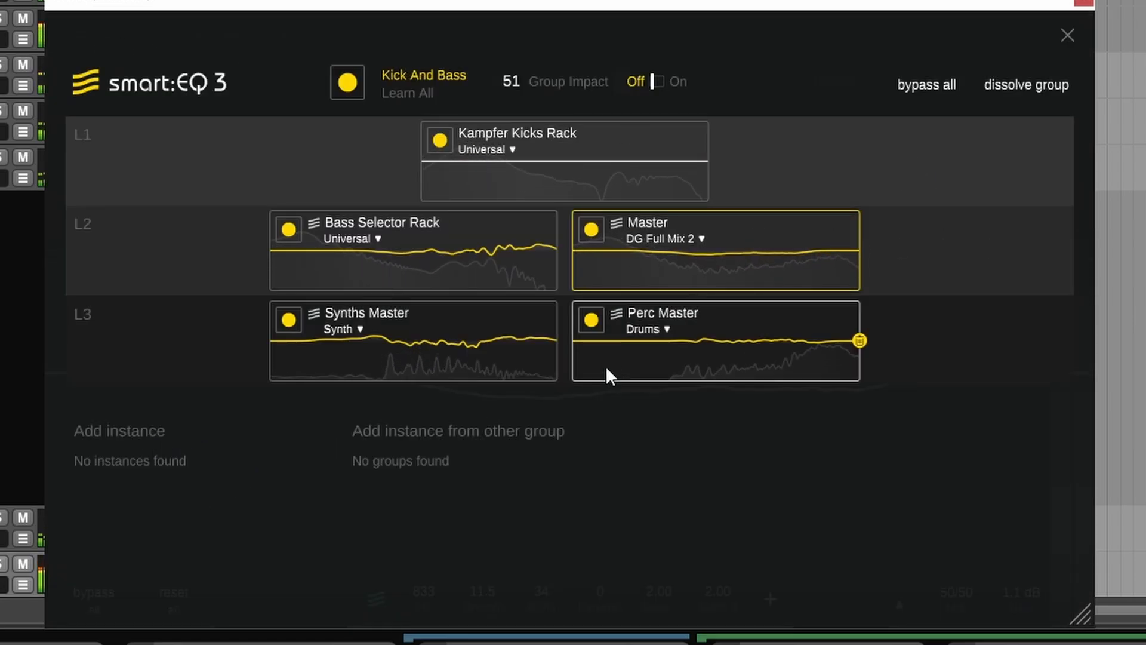
left_click(920, 92)
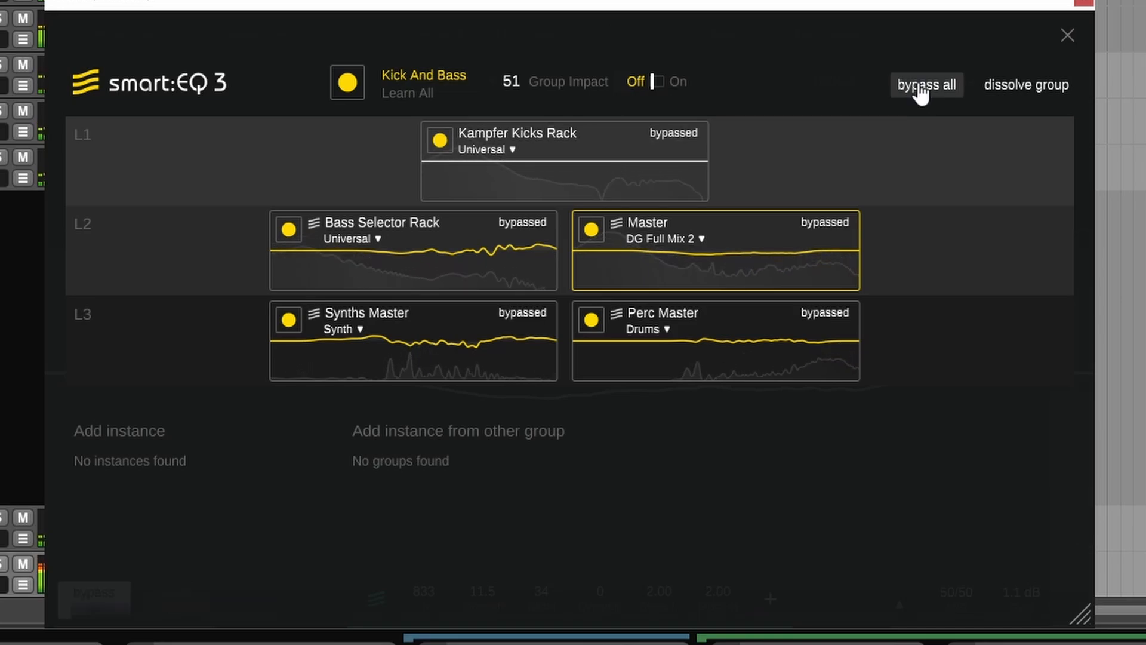
left_click(920, 93)
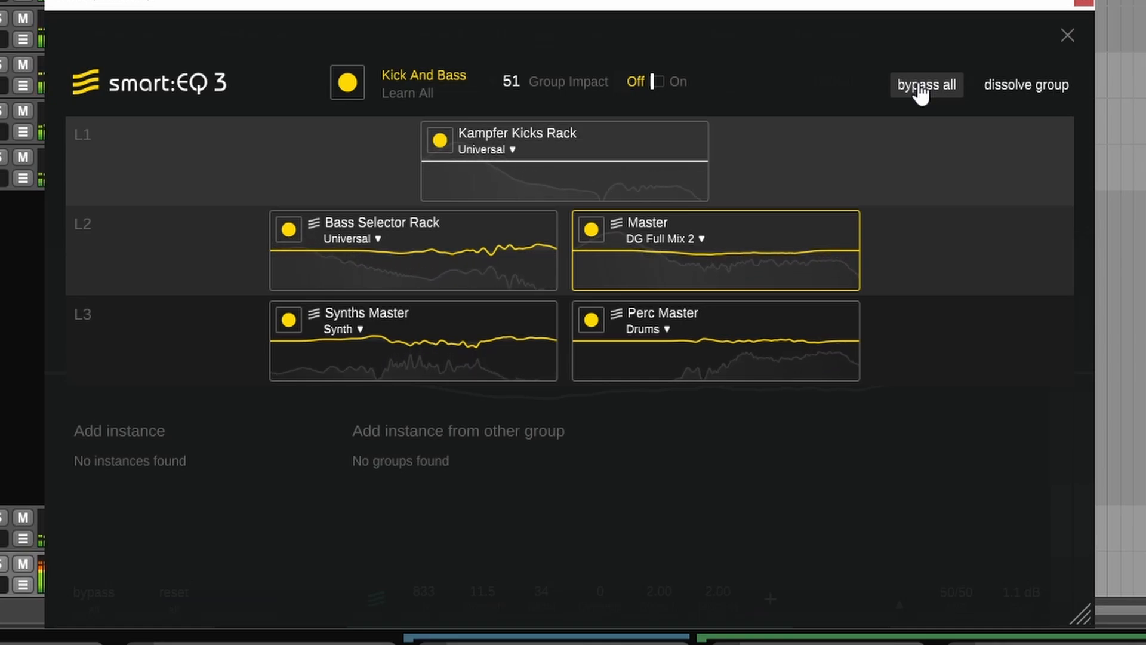
left_click(921, 94)
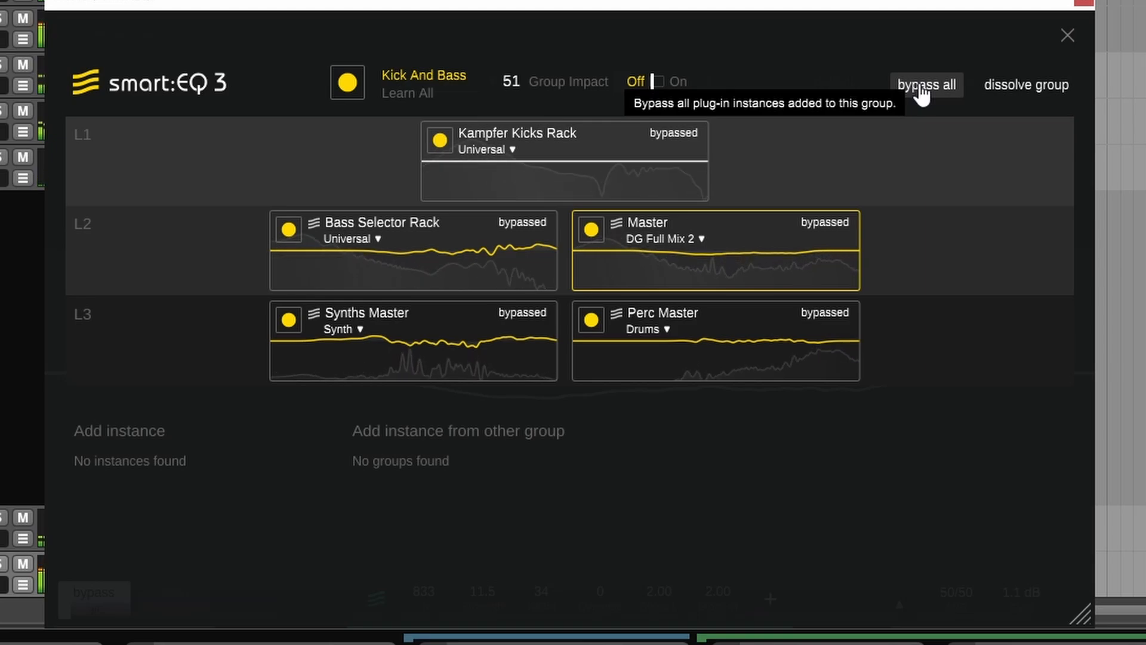
left_click(921, 94)
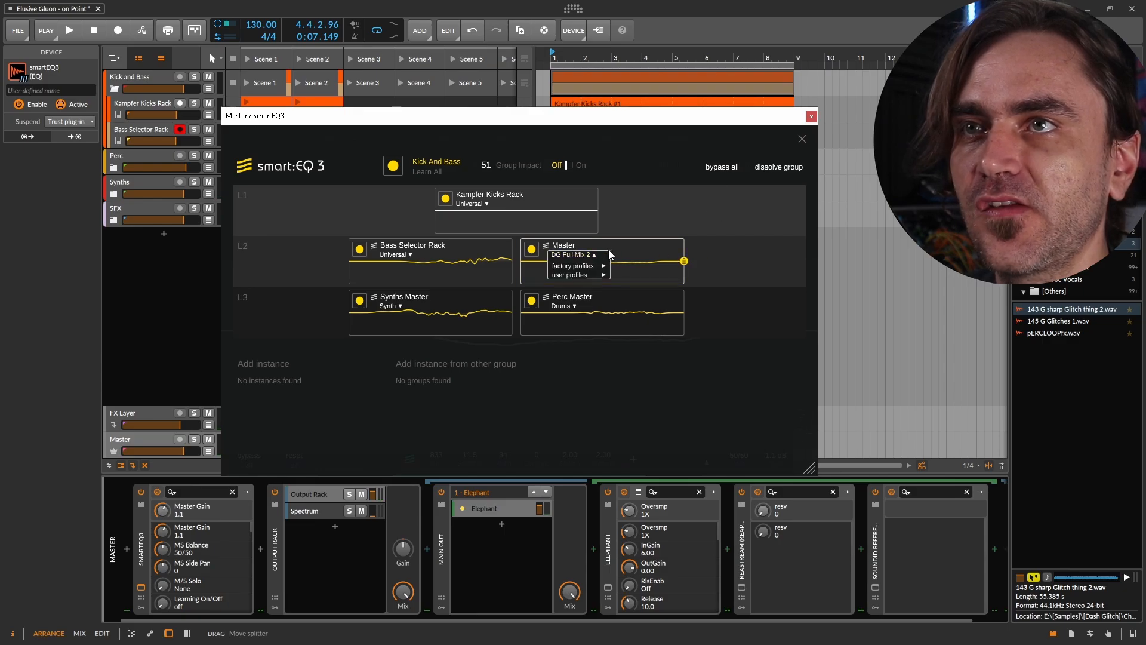
Move the Master instance up to group layer L1 and the Kampfer Kicks Rack instance down to L2.
left_click_drag(626, 257, 643, 203)
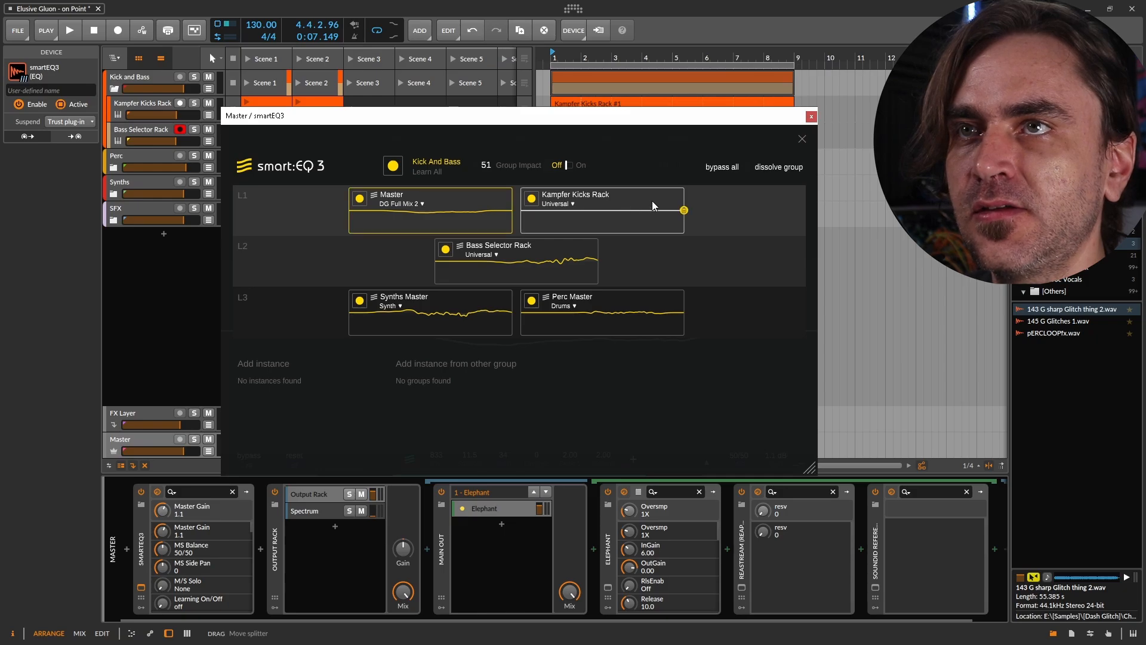
left_click_drag(652, 200, 414, 255)
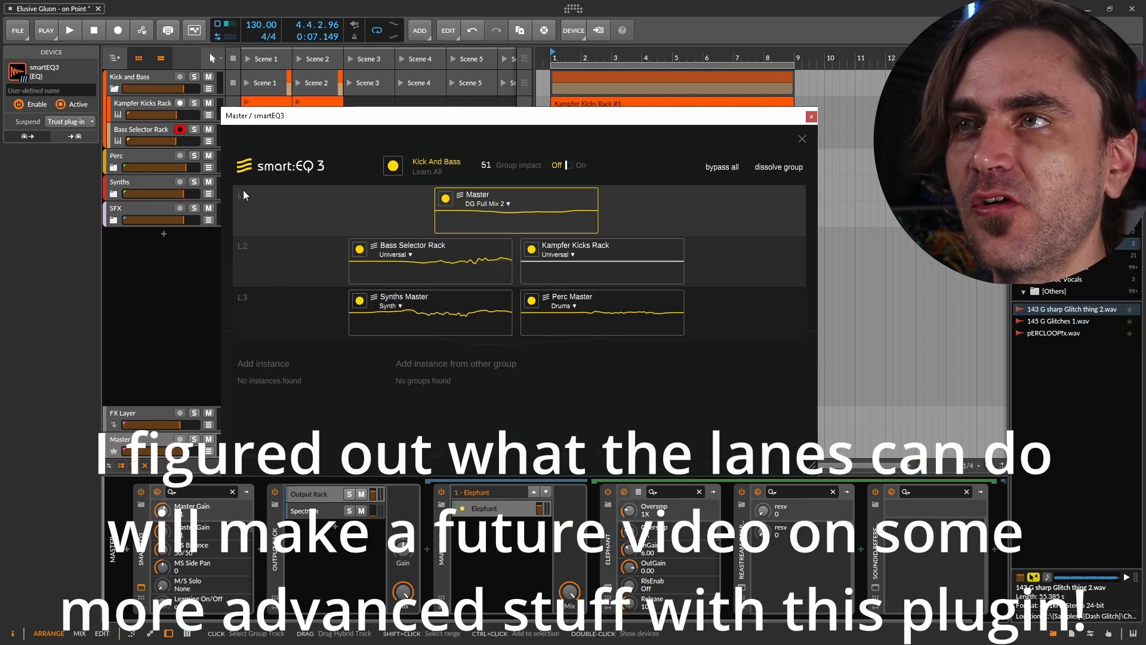
Compare the playing mix with all Kick And Bass group instances repeatedly bypassed and active, leaving them active.
left_click(722, 168)
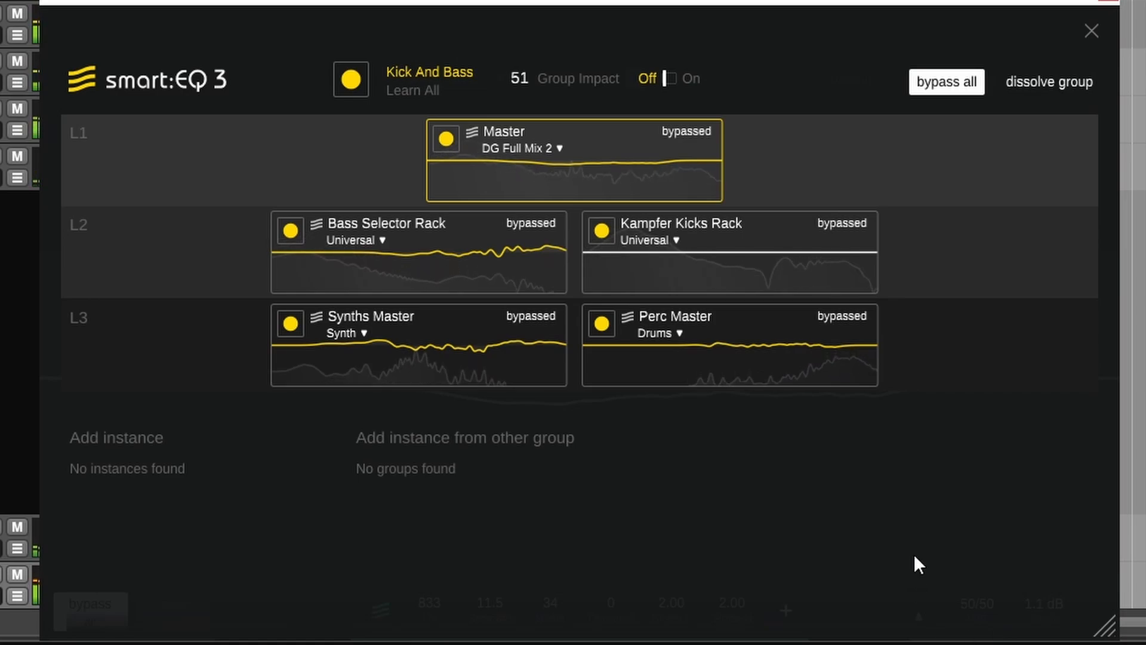
left_click(938, 86)
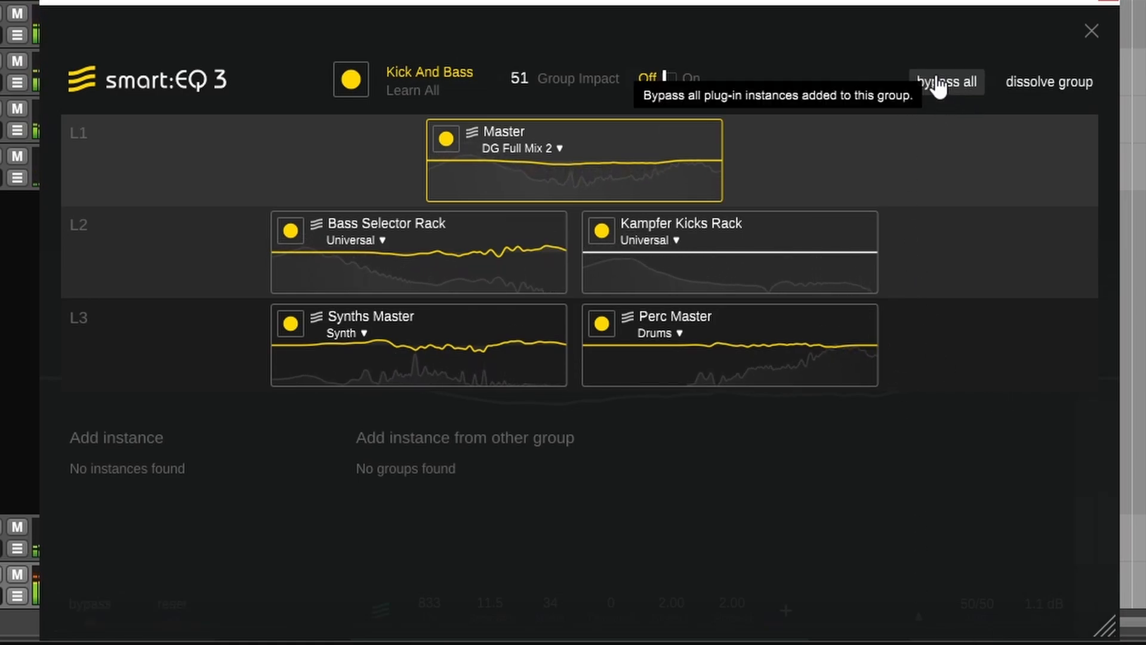
left_click(938, 87)
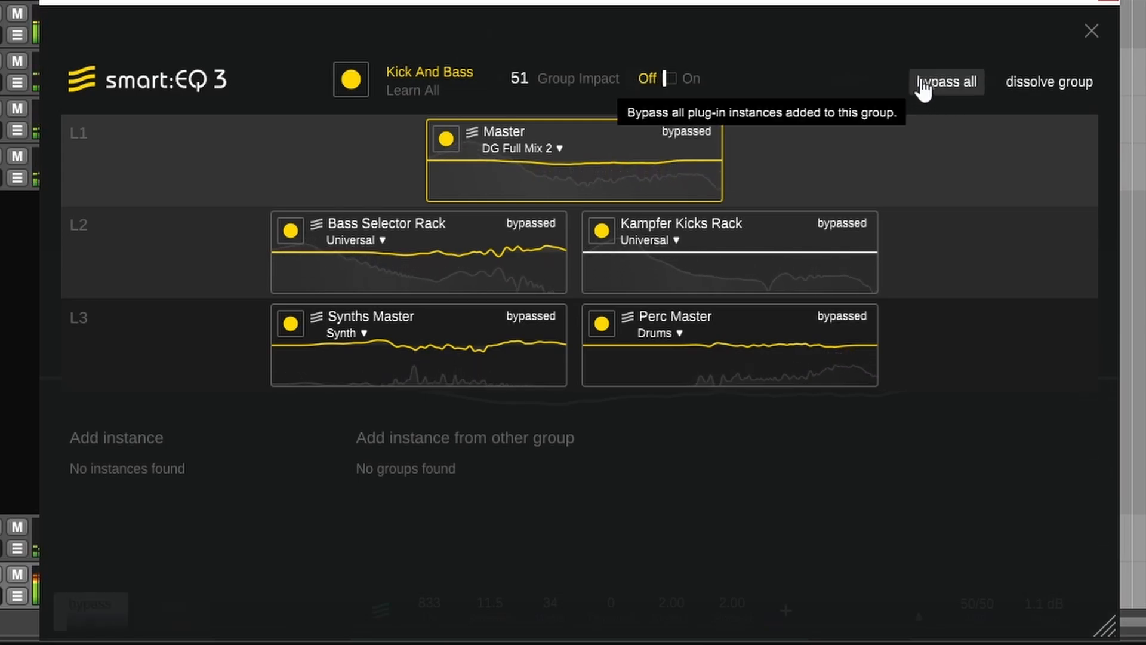
left_click(923, 89)
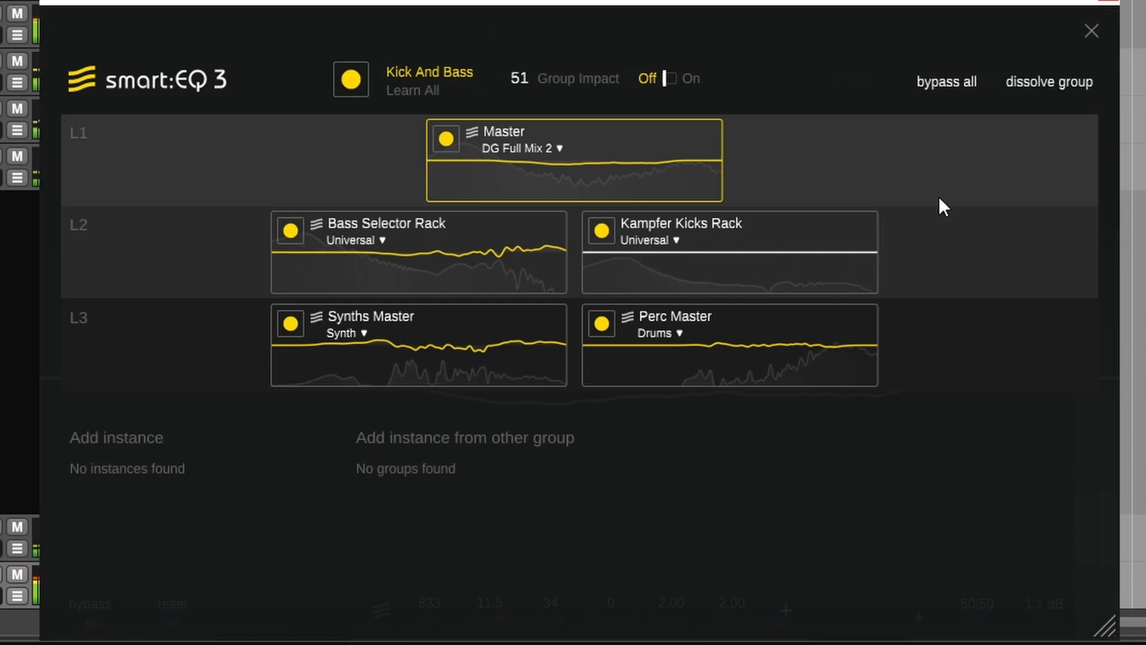
left_click(946, 87)
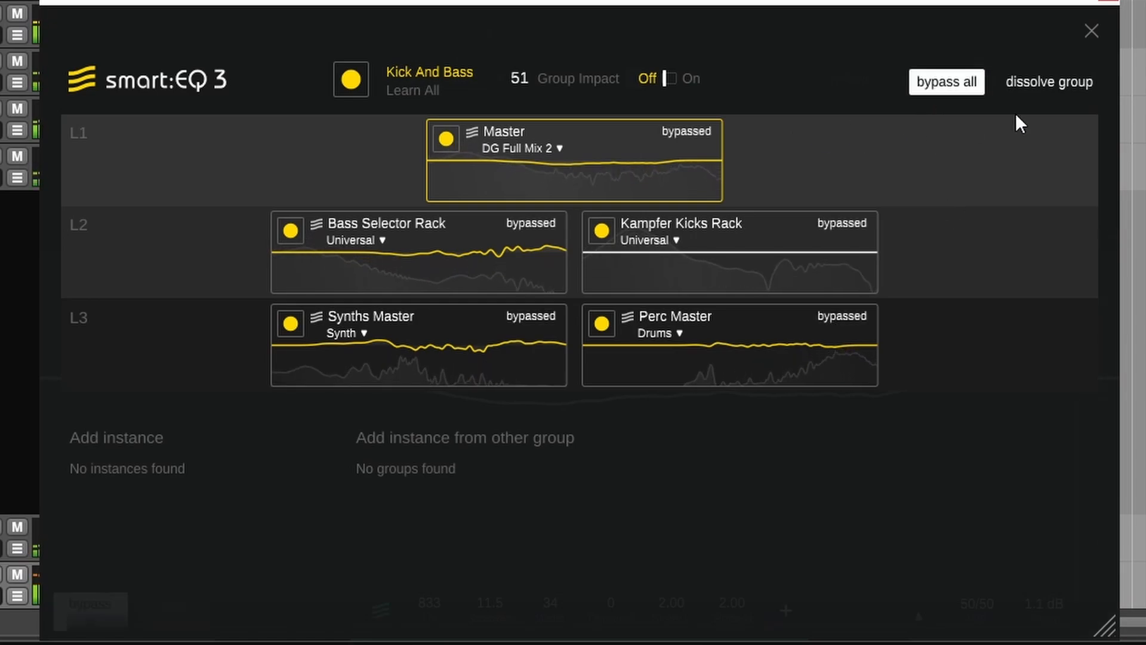
left_click(1091, 33)
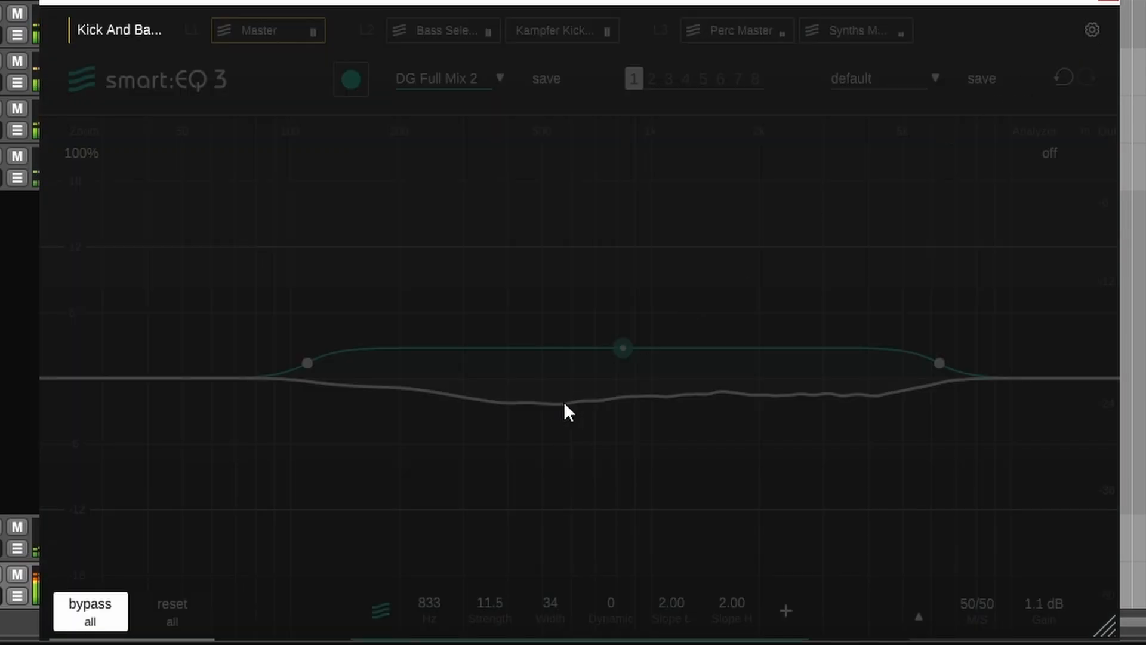
left_click(95, 599)
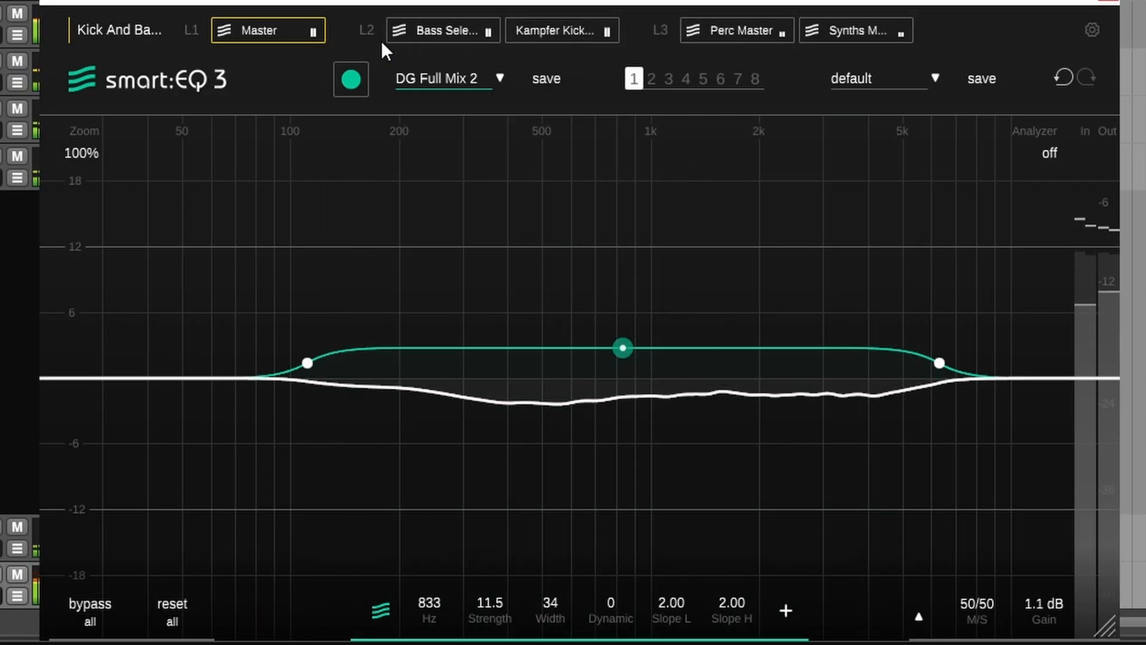
left_click(119, 31)
left_click(926, 84)
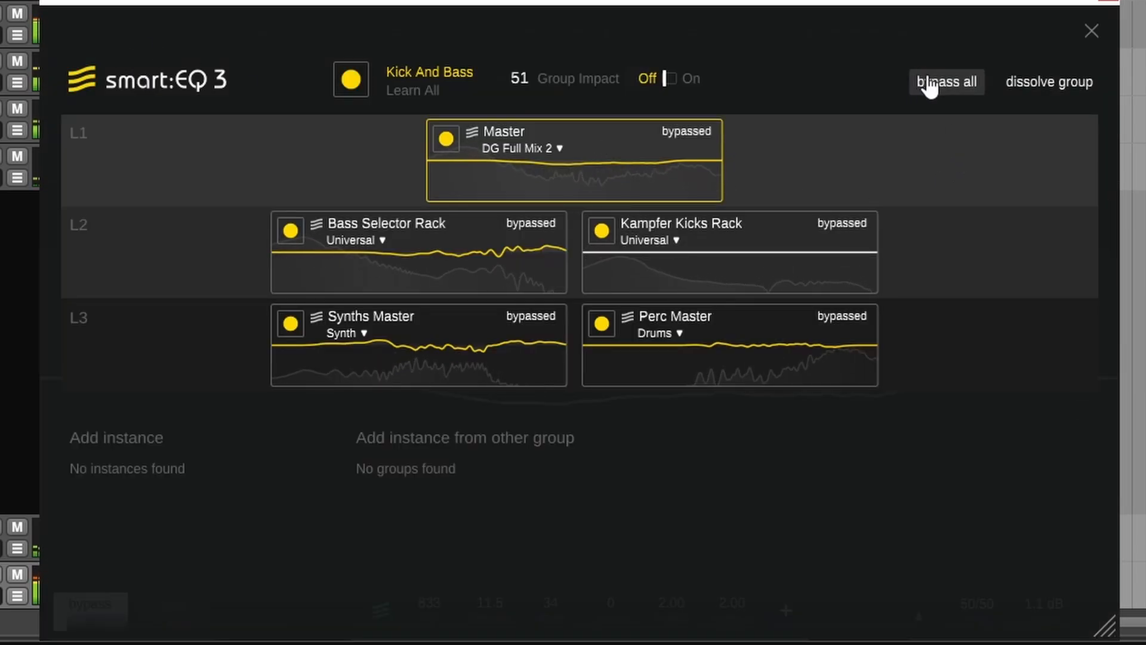
left_click(926, 82)
left_click(927, 81)
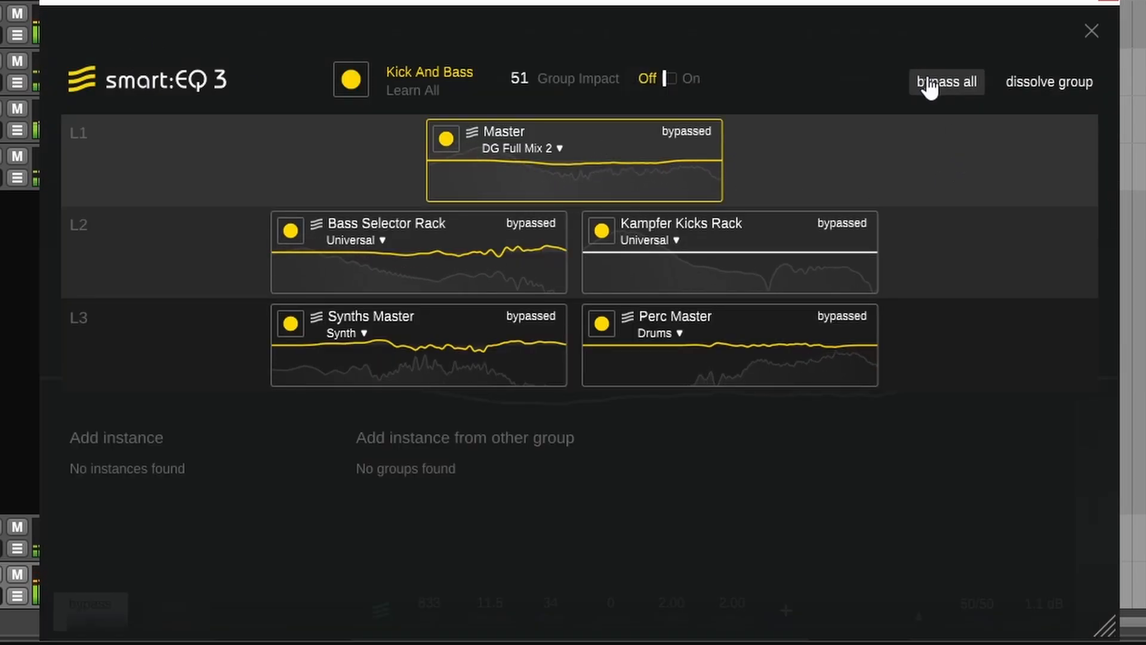
left_click(928, 84)
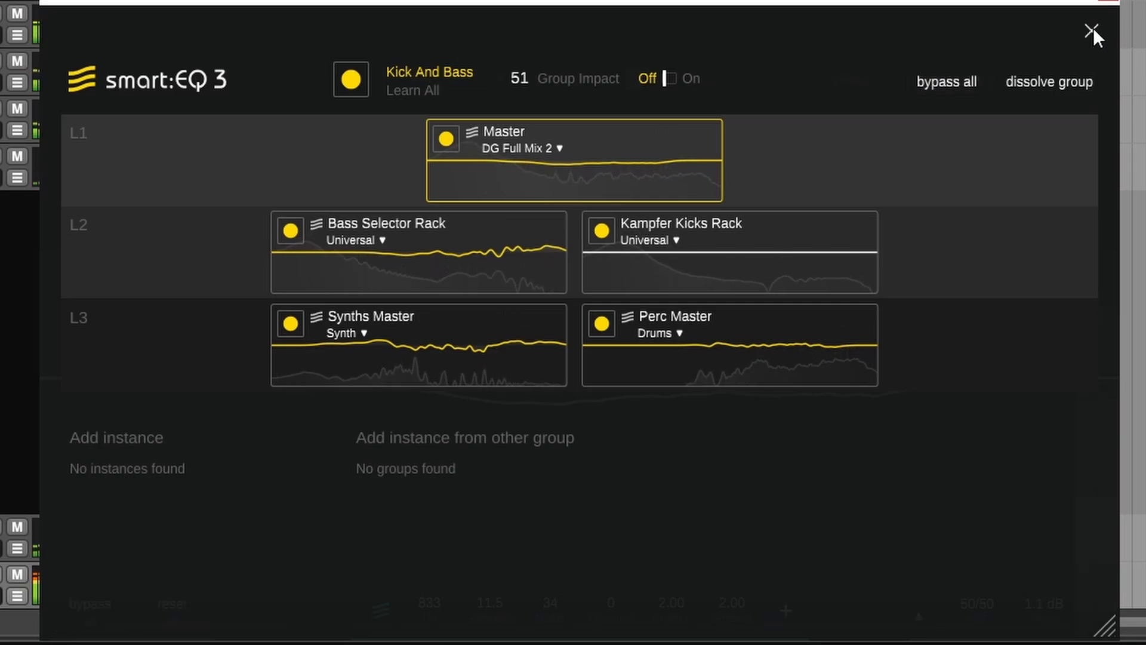
Raise the Master instance's smart:filter strength to 16.0 and its output gain to 1.7 dB.
left_click(1092, 31)
mouse_move(490, 604)
left_mouse_down()
mouse_move(506, 585)
mouse_move(493, 621)
left_mouse_up()
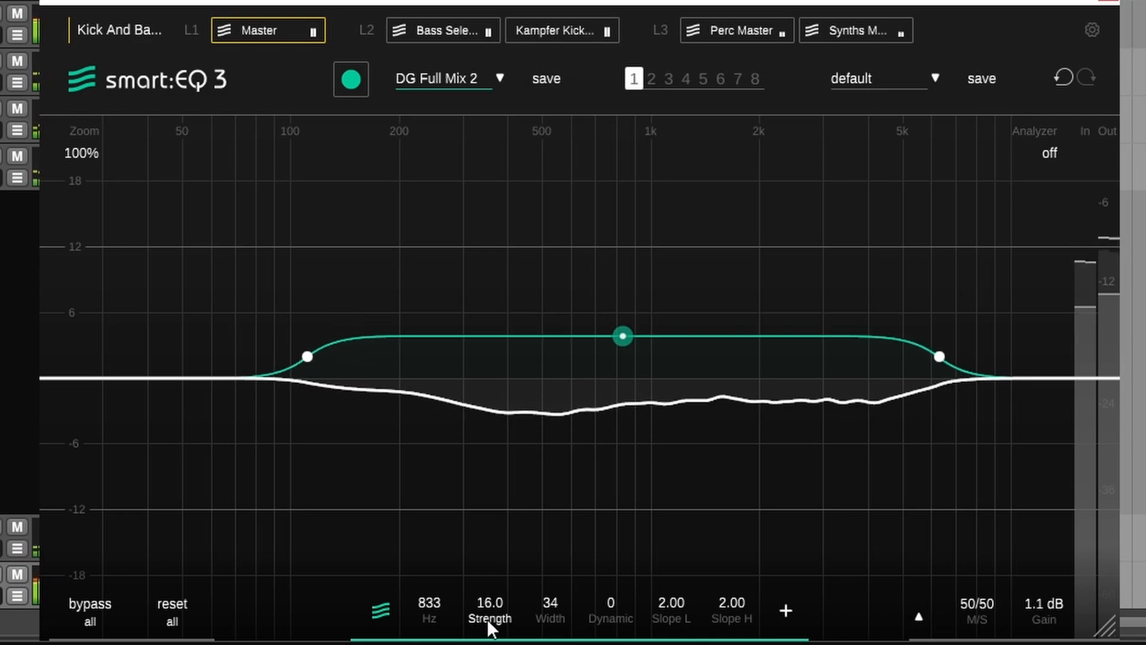
scroll(1038, 623, "up", 4)
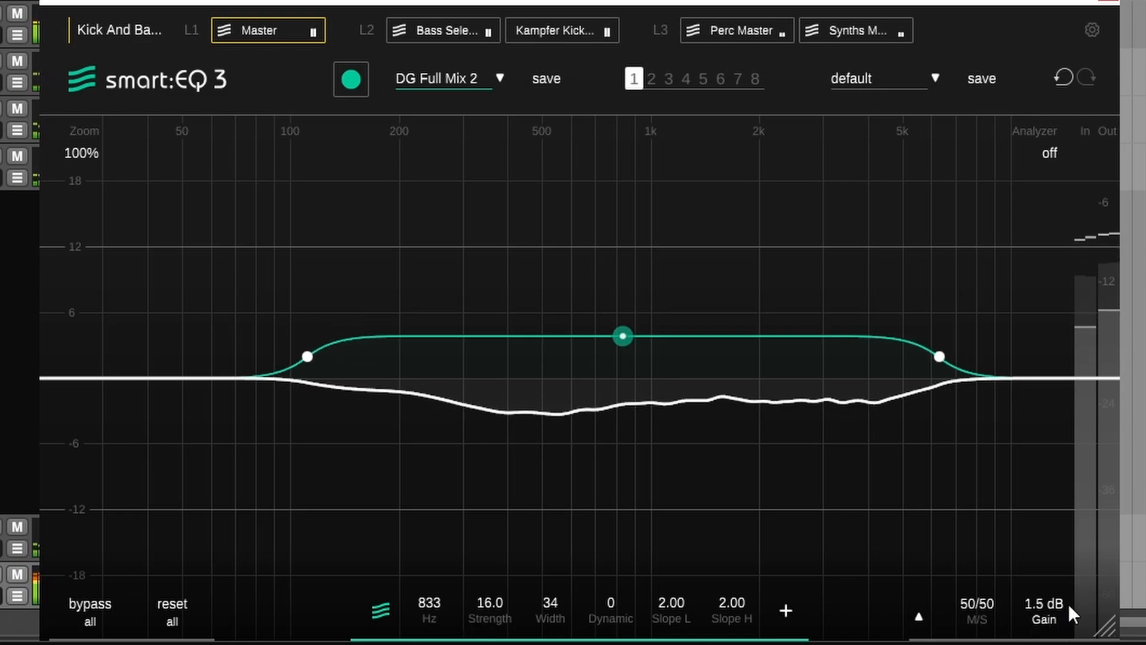
scroll(1049, 622, "up", 3)
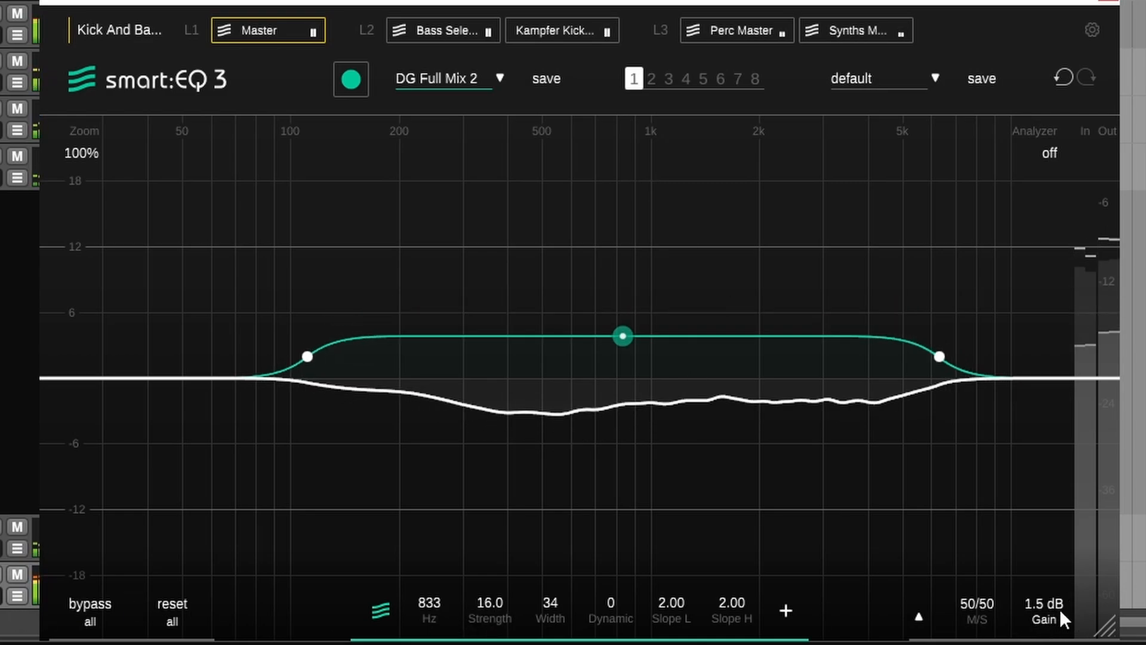
Compare the group bypassed and active again with the stronger Master filter and raised gain.
left_click(122, 31)
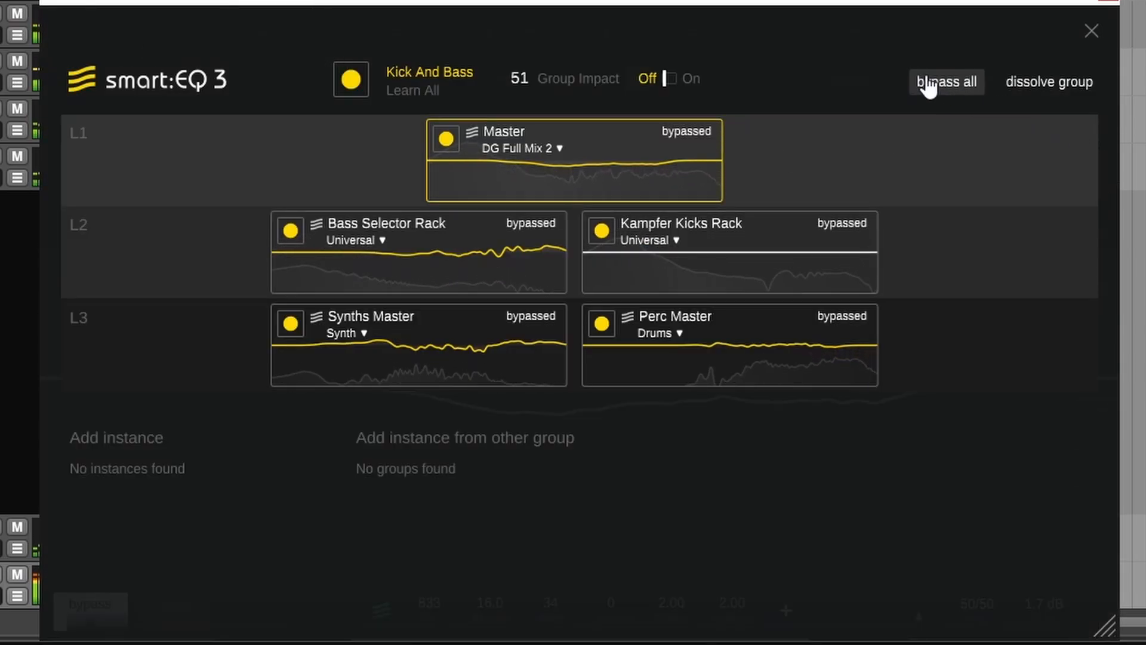
left_click(928, 85)
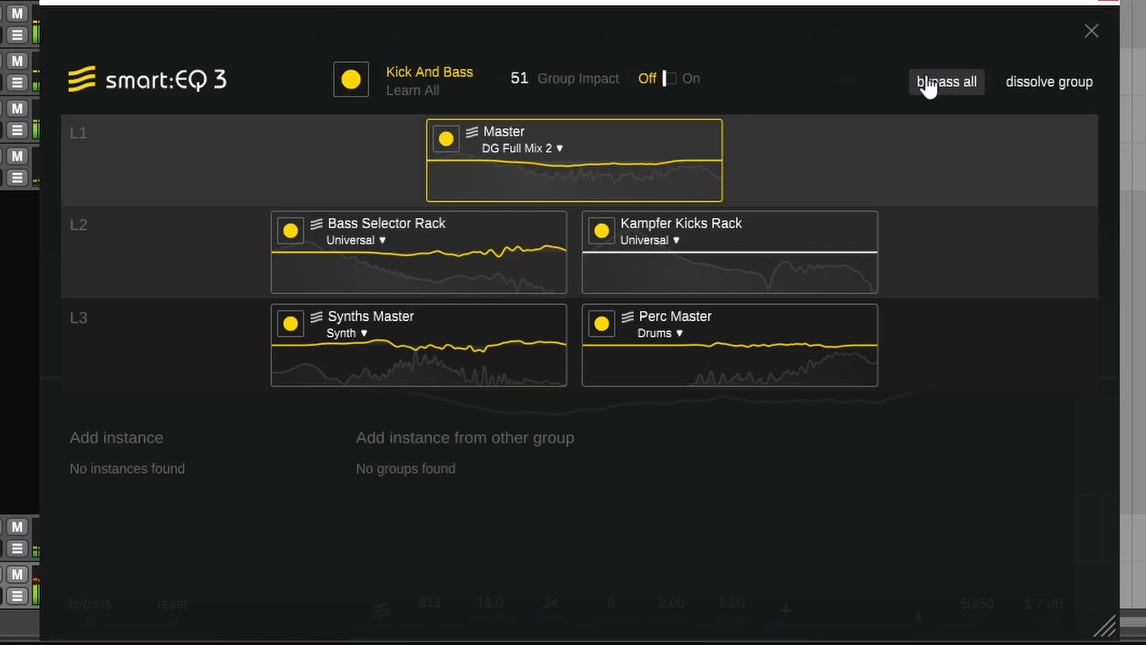
left_click(928, 88)
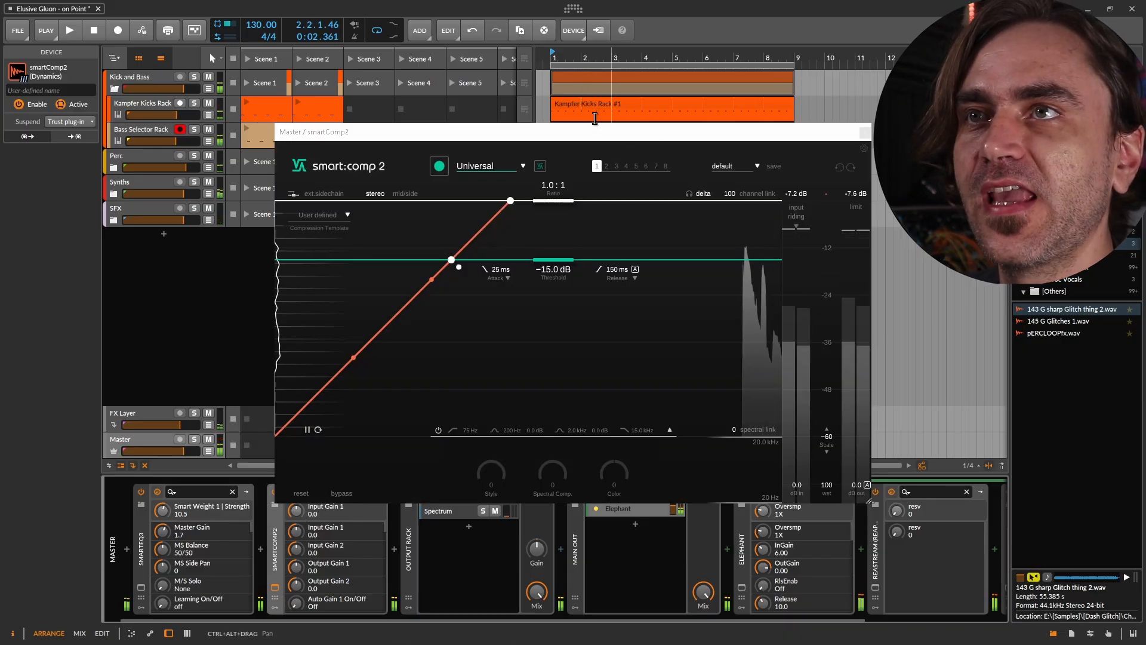
Learn the master in smart:comp 2 with ratio 3.6:1, threshold -13.5 dB, style 41, spectral compression 116 and color -14.
left_click(440, 166)
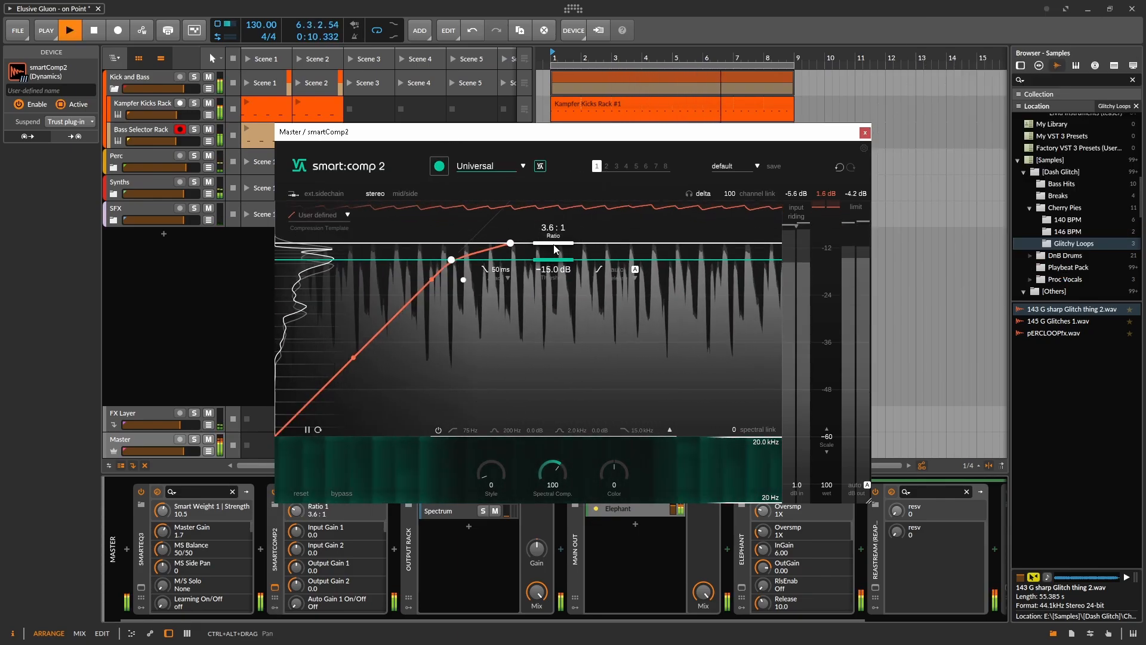
left_click_drag(568, 255, 567, 256)
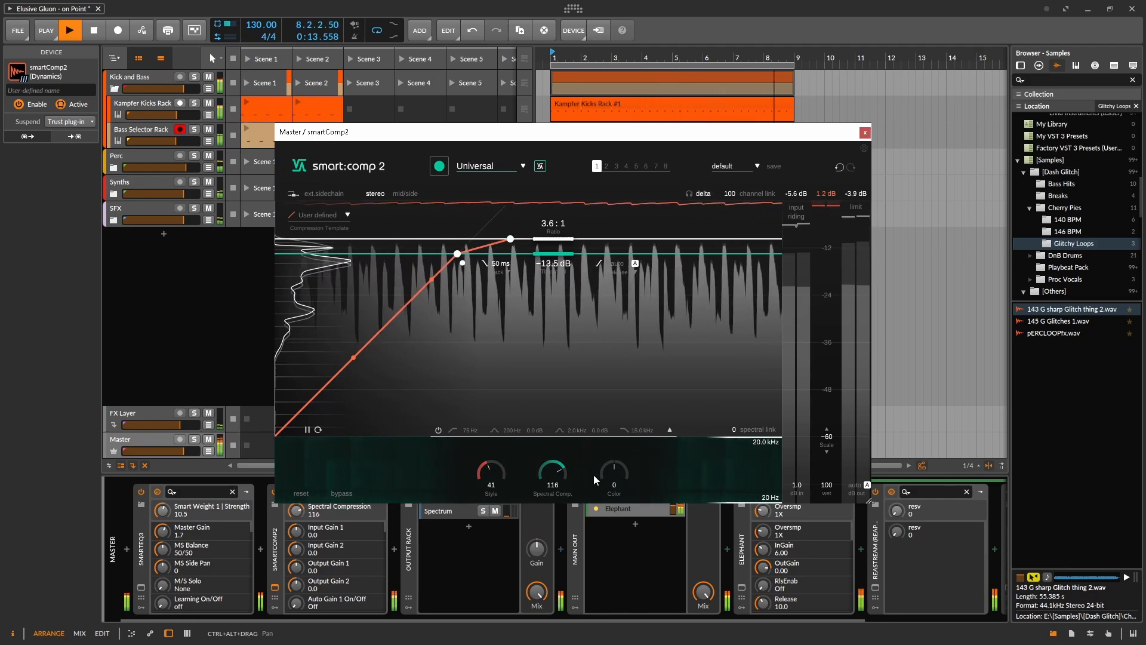
left_click_drag(615, 472, 626, 460)
Set the compressor's attack to 45 ms, release to 20 ms and threshold to -14.7 dB, and toggle delta monitoring.
left_click_drag(497, 265, 495, 273)
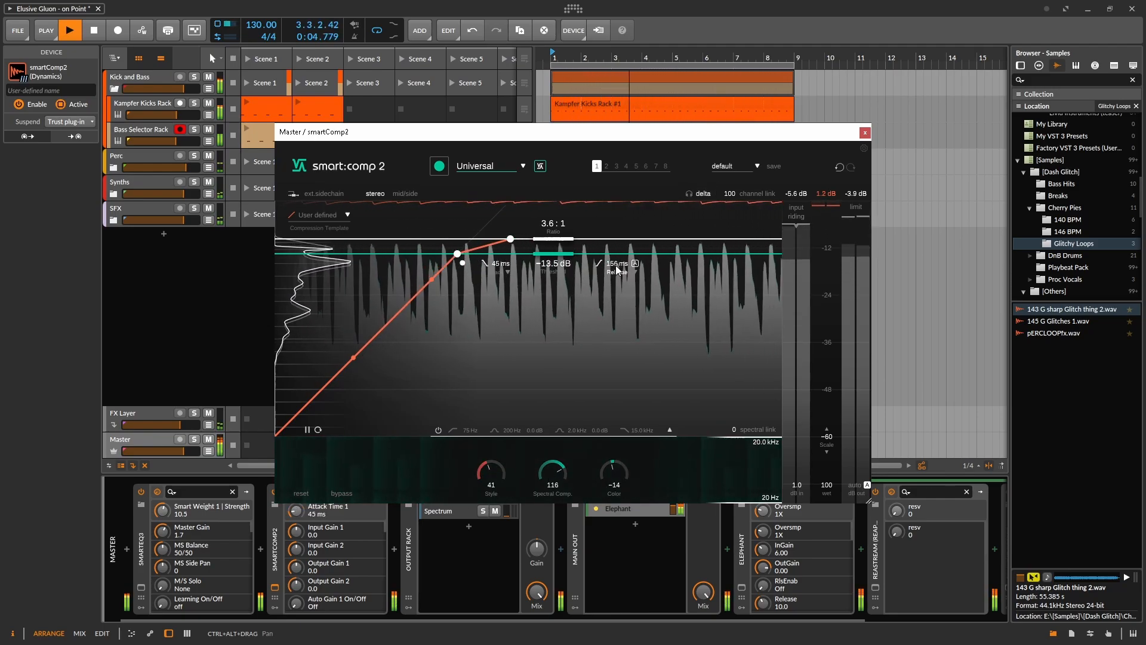
left_click_drag(617, 267, 611, 274)
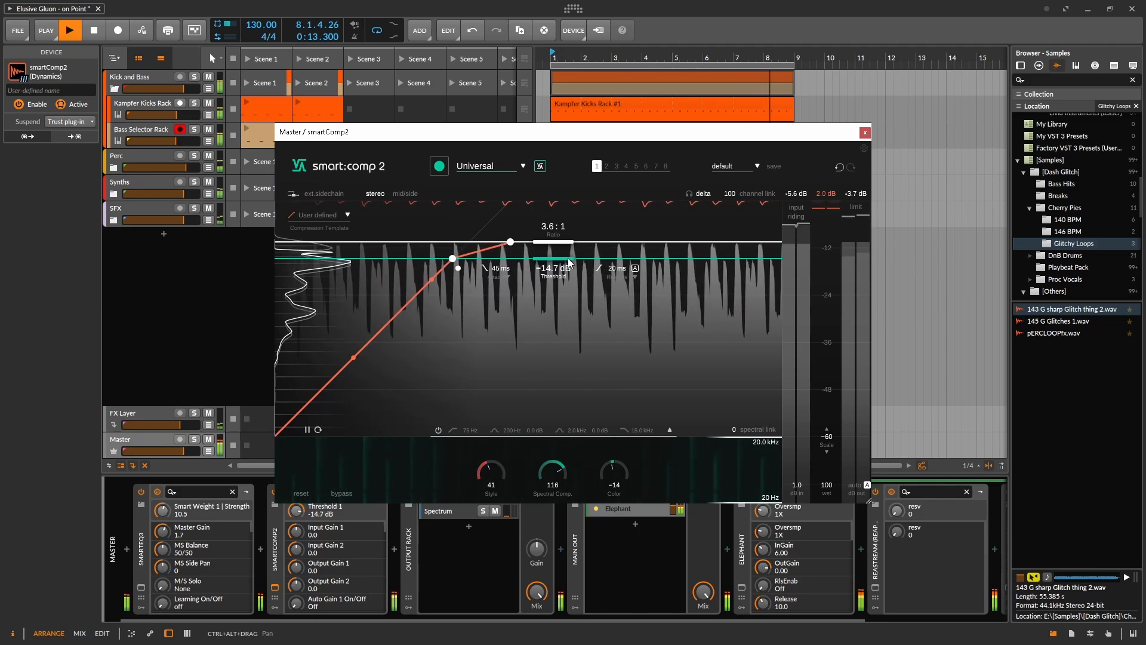
left_click(698, 195)
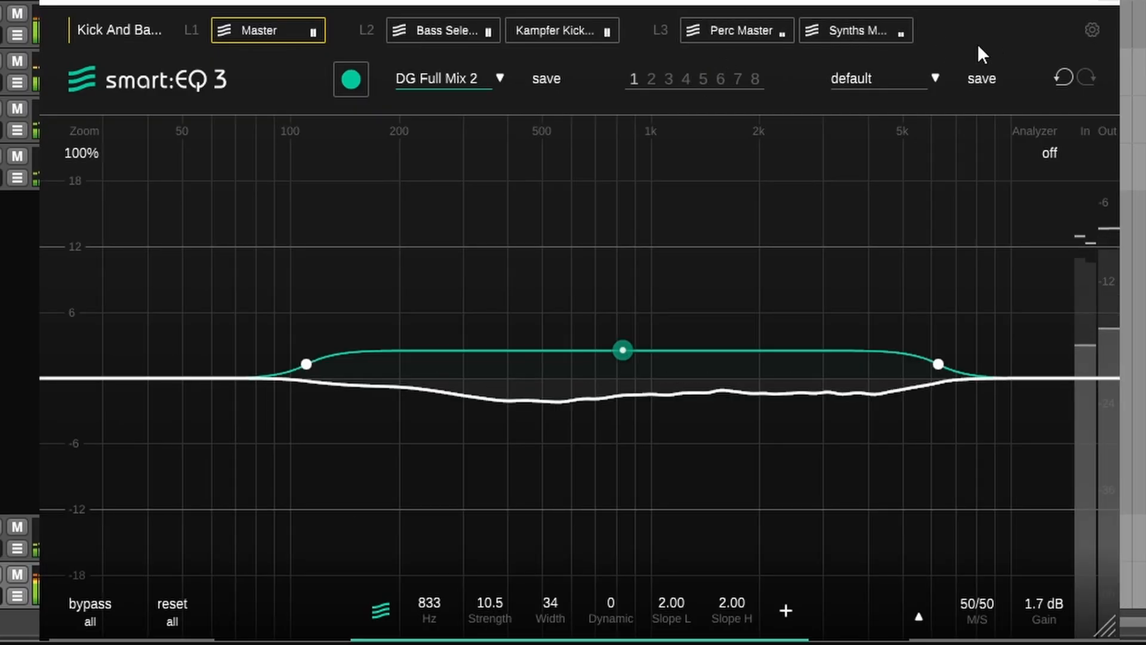
Compare the compressed mix with all smart:EQ 3 group instances bypassed and active, and read the layer L1 description.
left_click(124, 29)
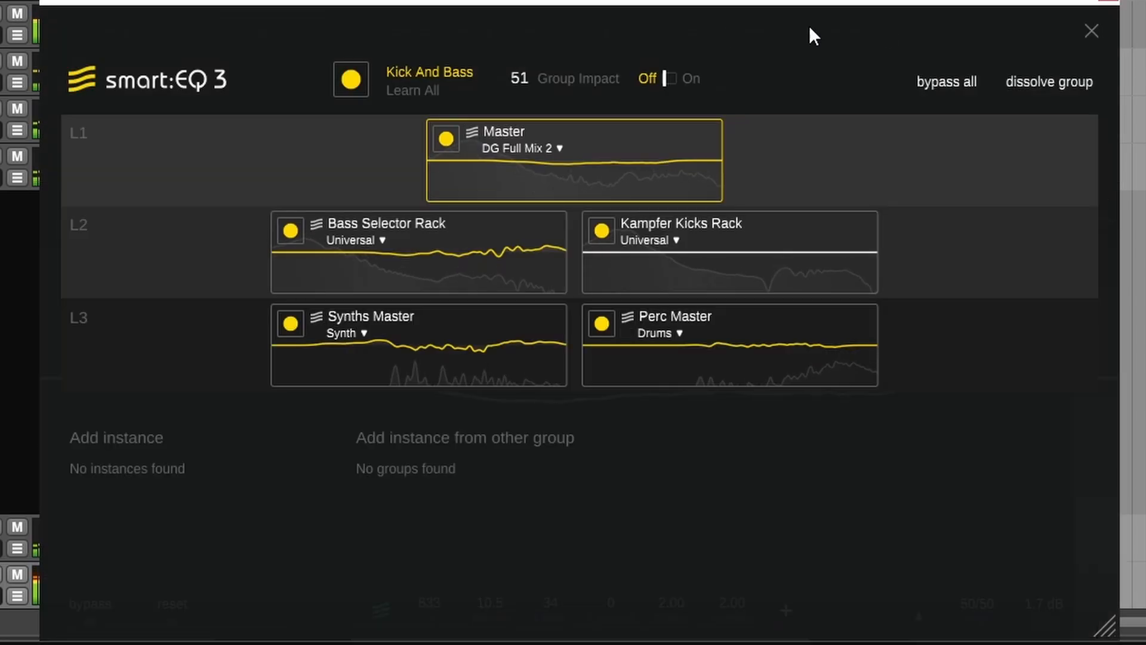
left_click(946, 82)
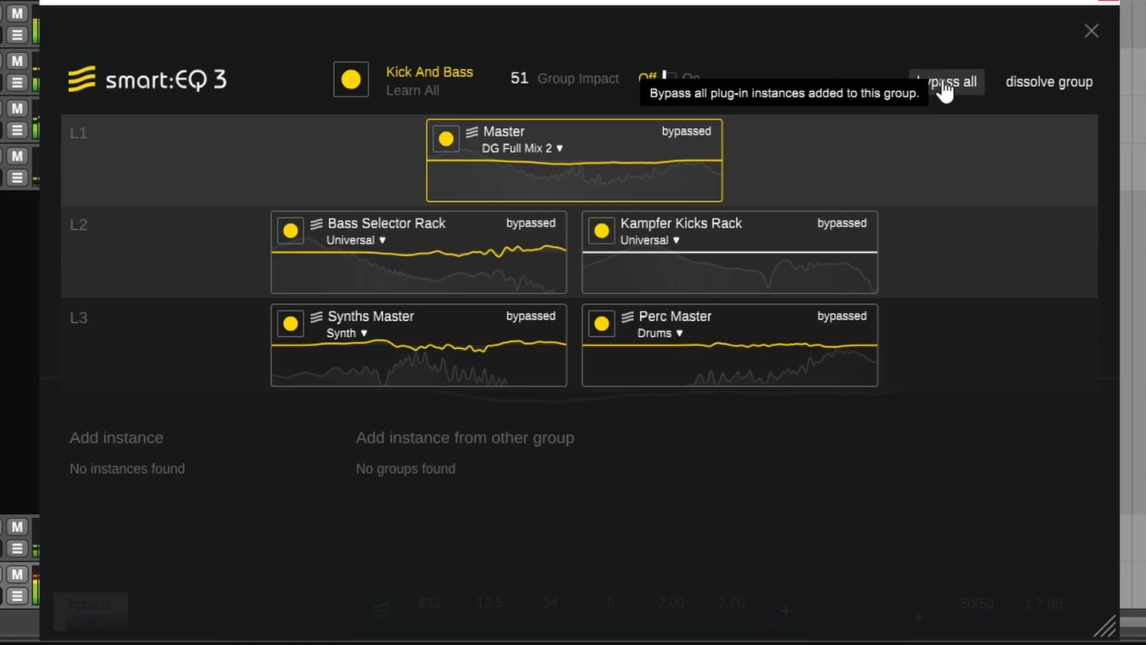
left_click(944, 84)
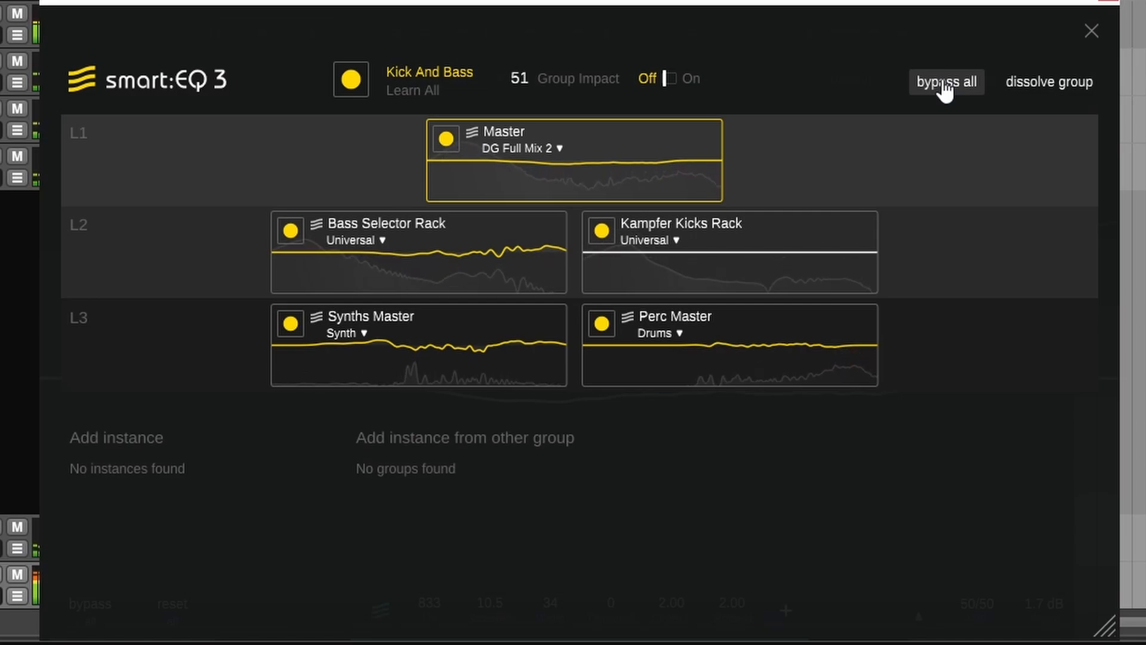
left_click(945, 90)
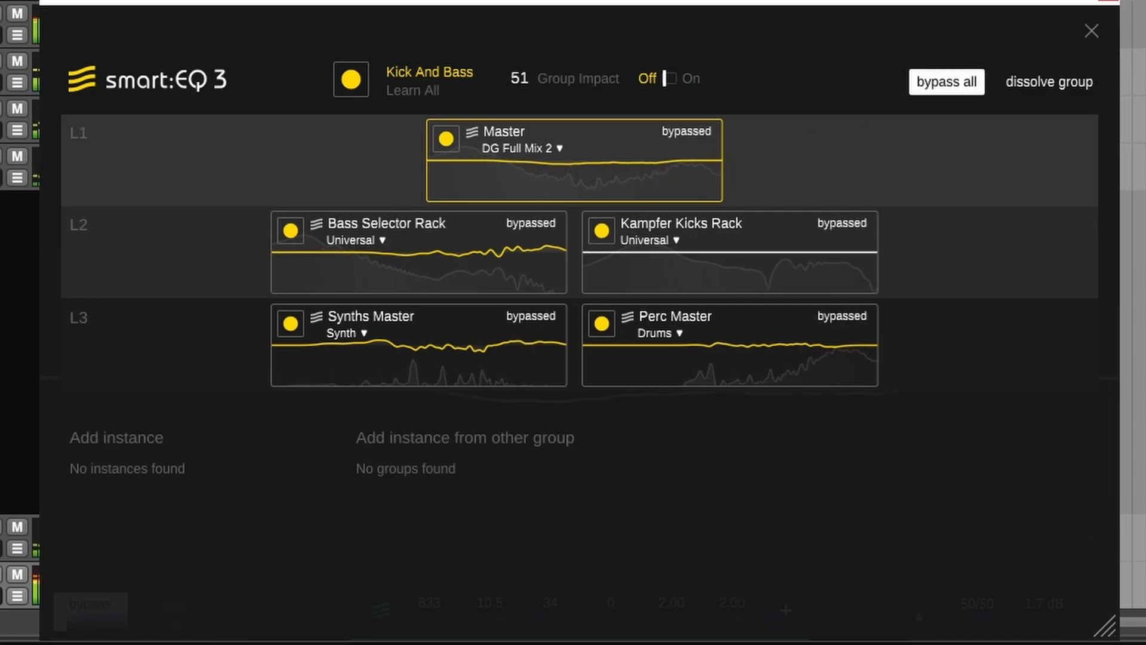
left_click(2, 168)
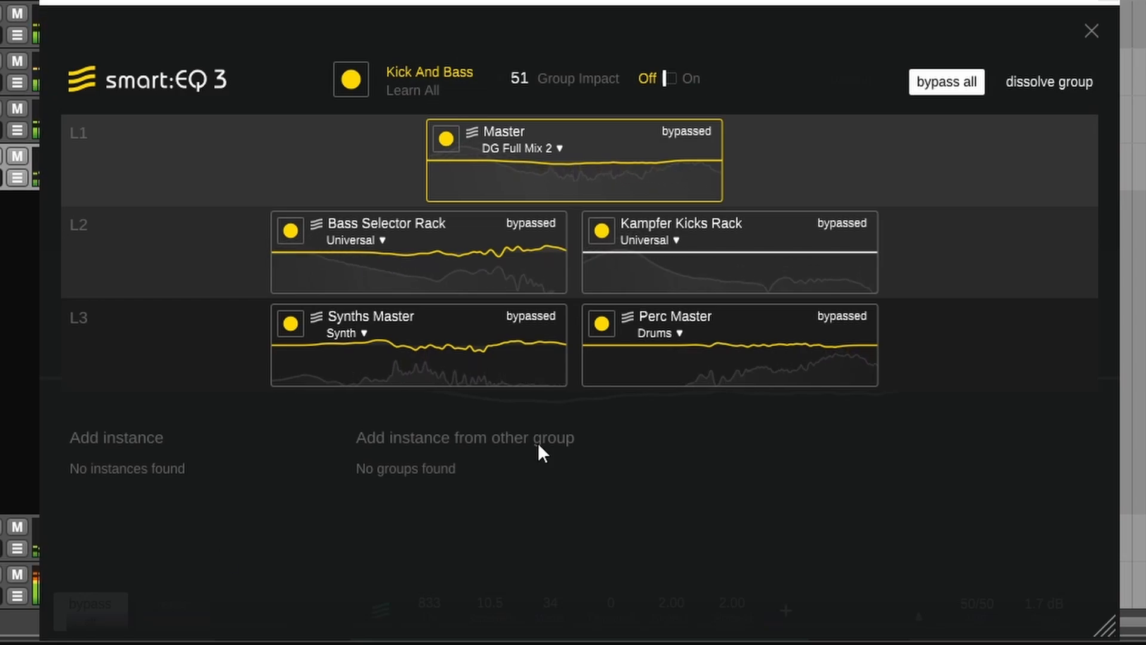
left_click(940, 87)
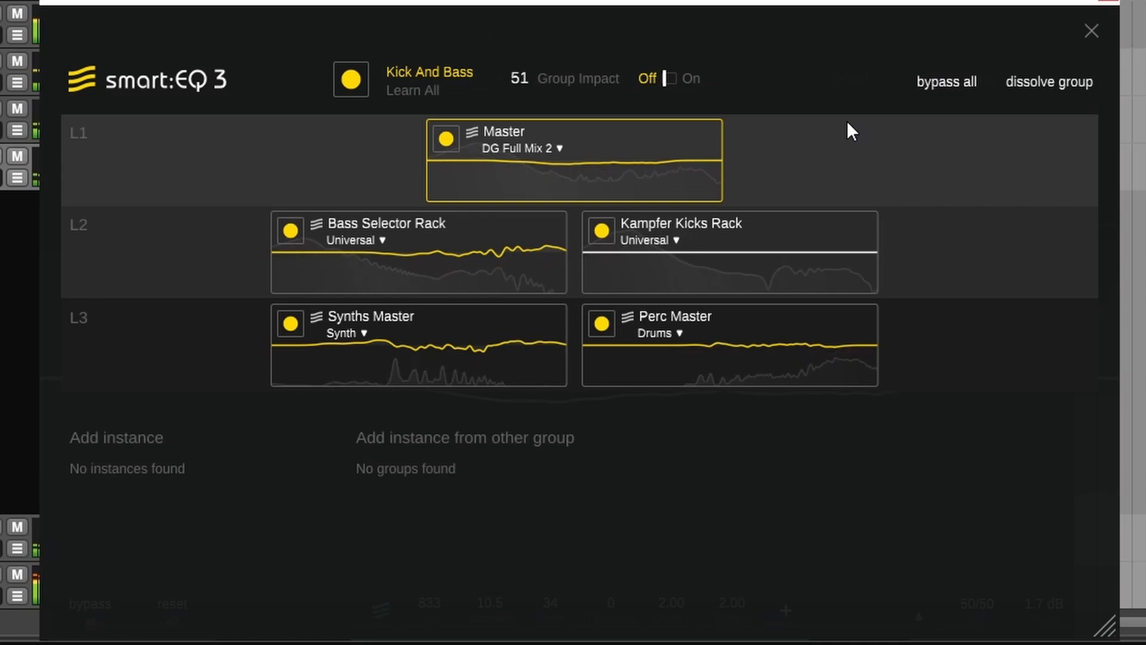
mouse_move(864, 127)
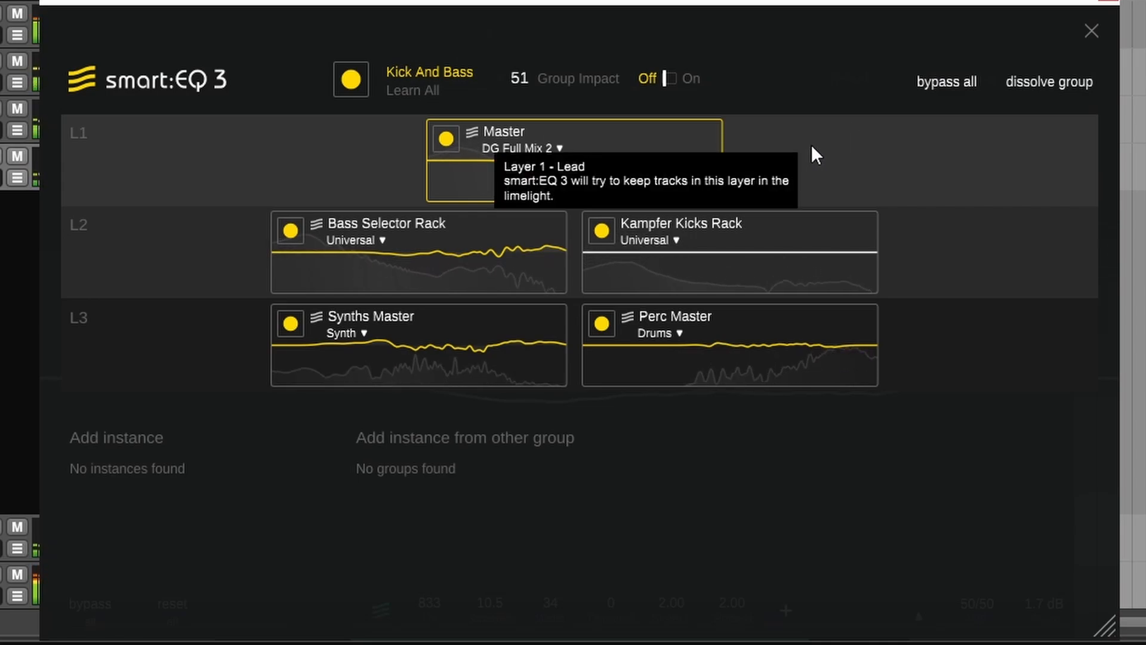
left_click(949, 87)
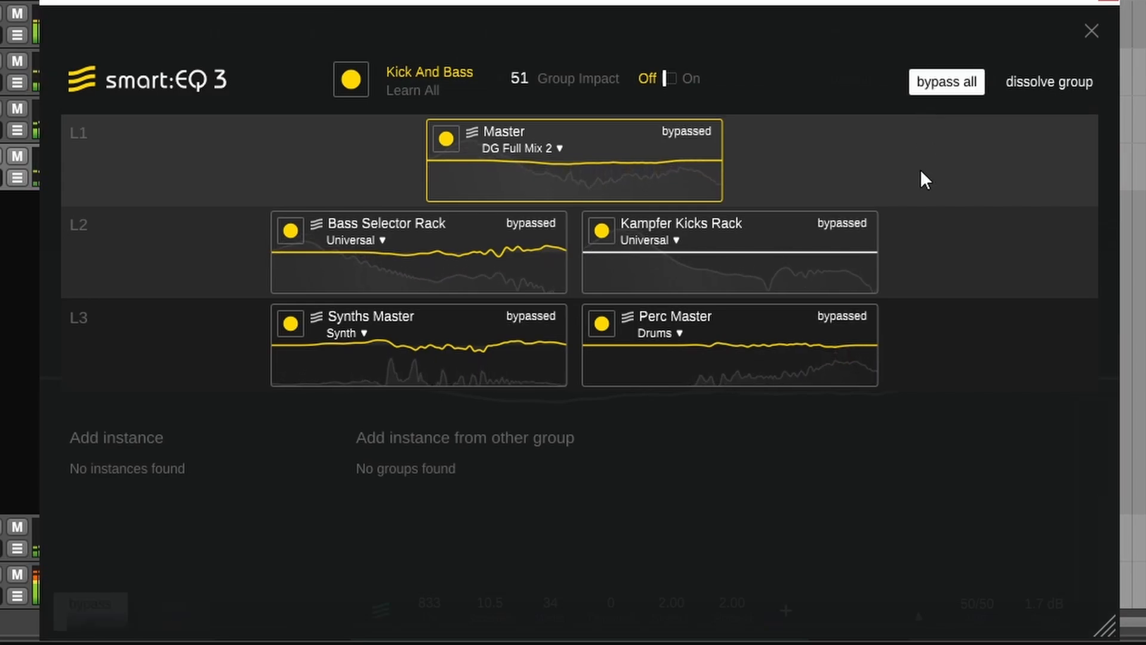
left_click(925, 81)
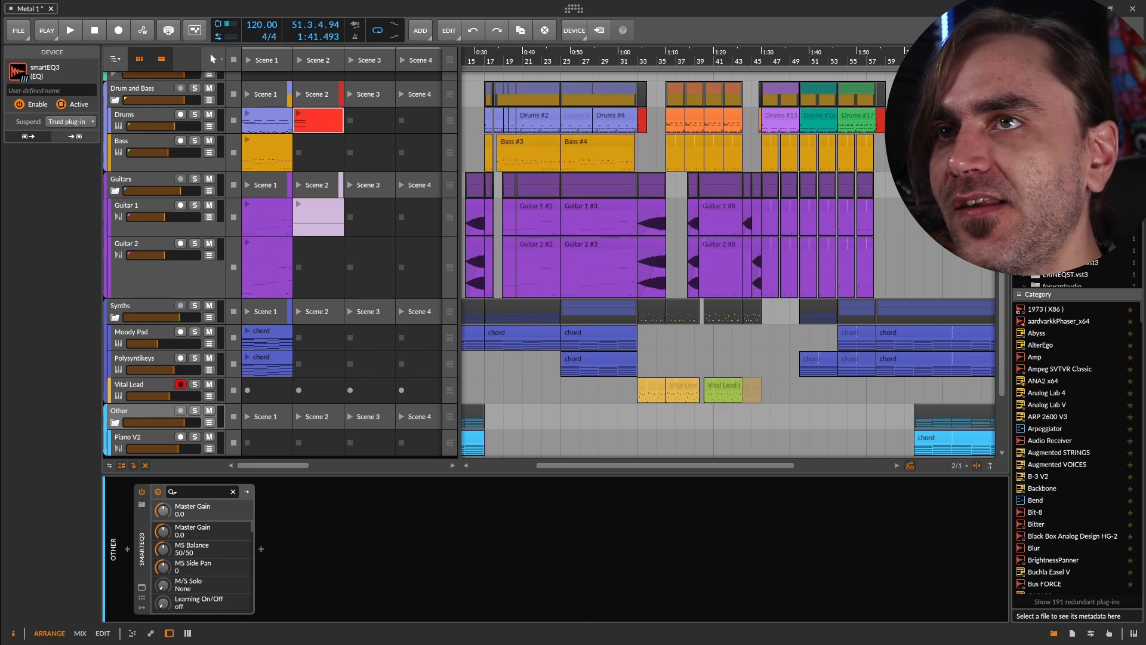
In the Metal 1 project, go to the start of the arrangement and show the Drums track's device chain.
scroll(559, 395, "left", 2)
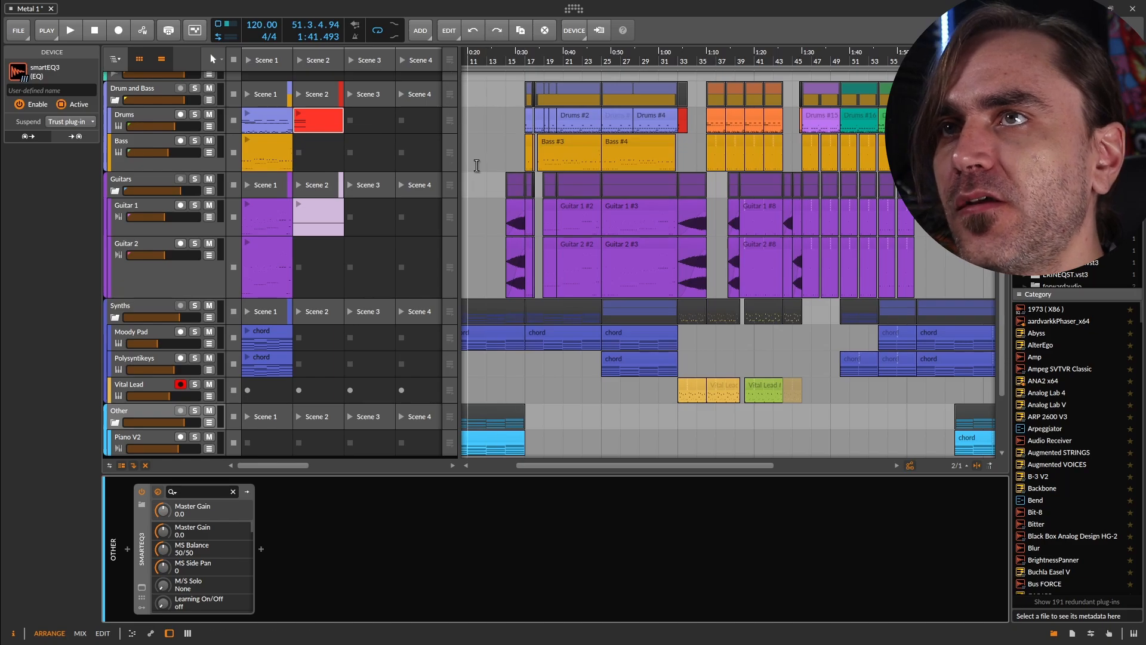
scroll(573, 159, "left", 4)
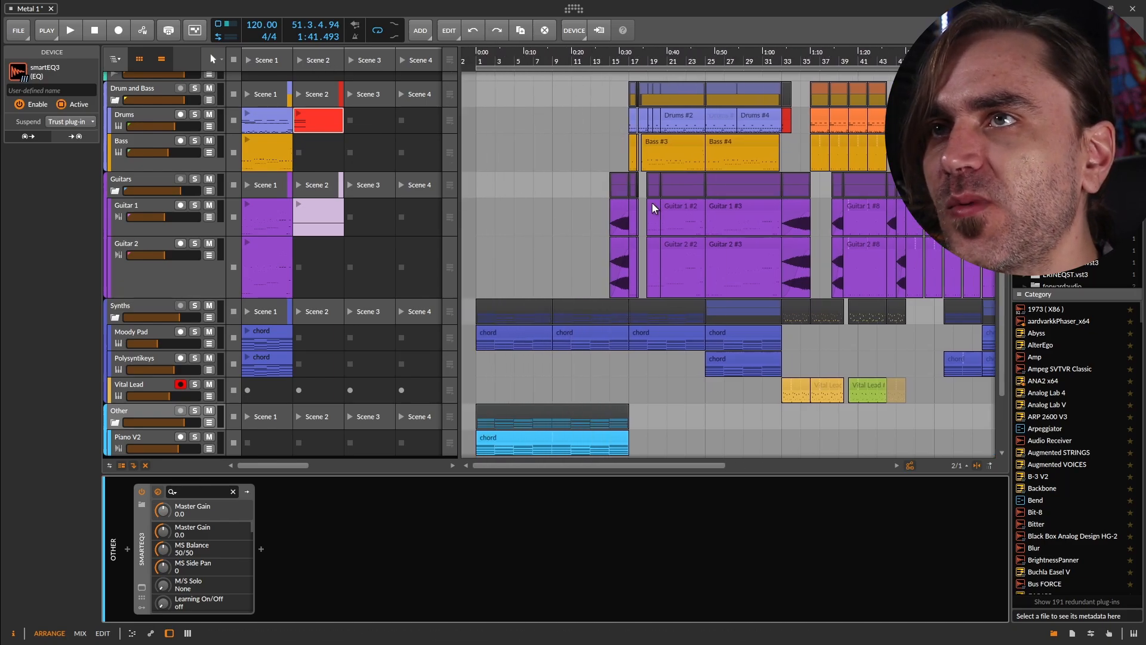
left_click(141, 117)
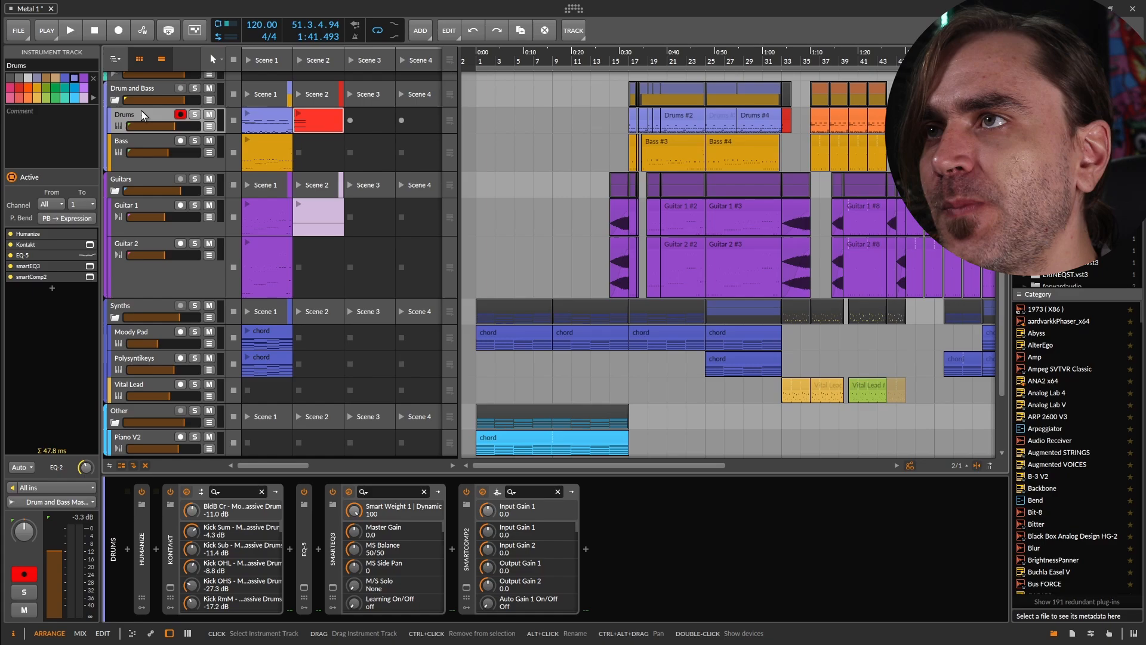
Open the group view from the Drums track's smart:EQ 3 and repeatedly compare the playing metal mix with all instances bypassed and active.
left_click(333, 587)
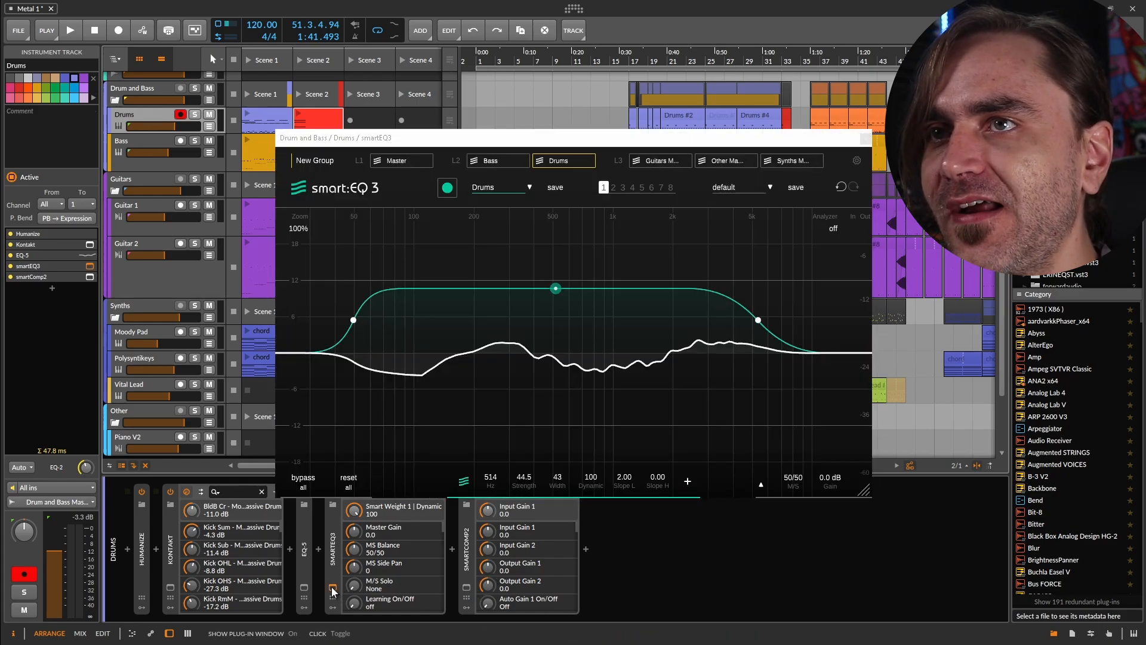
left_click(335, 164)
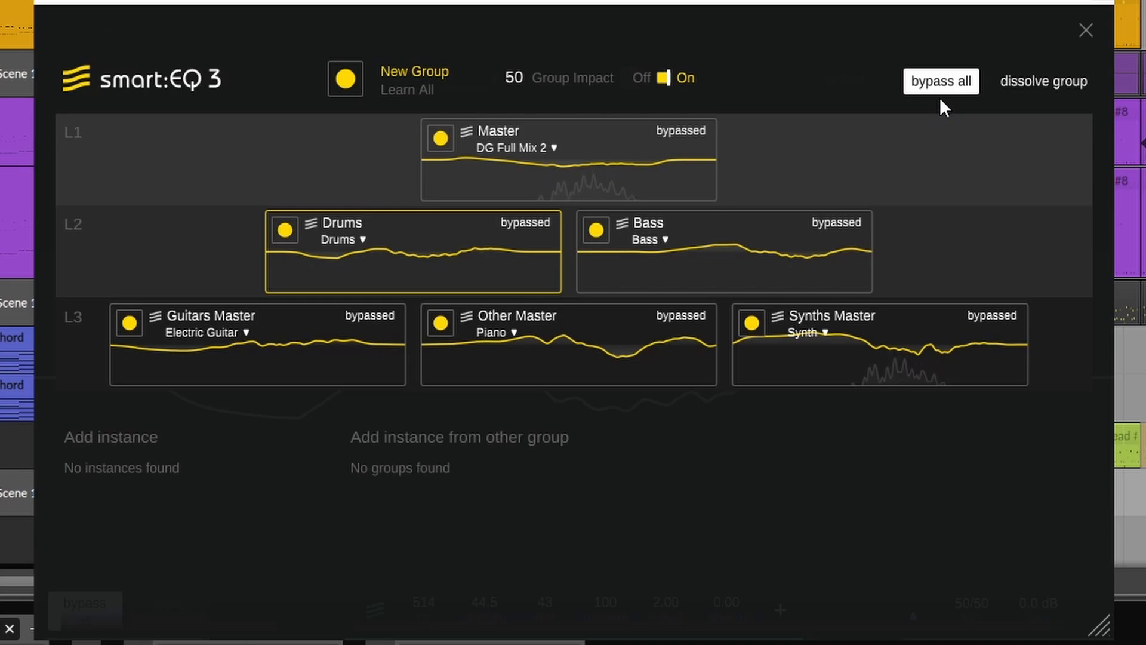
left_click(771, 193)
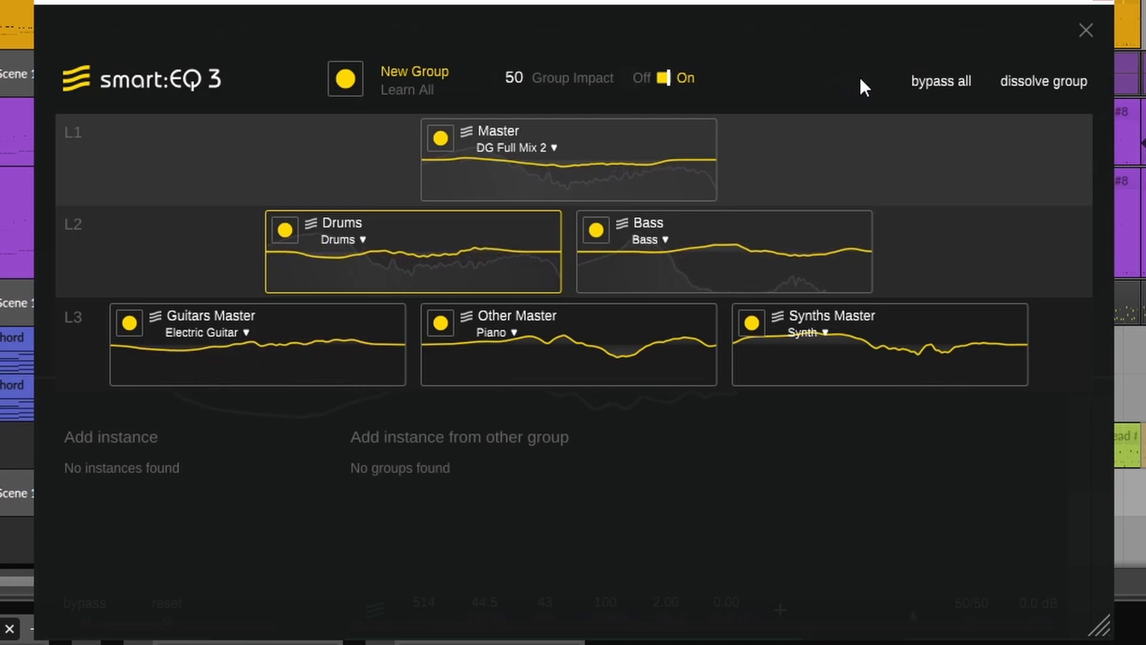
left_click(943, 94)
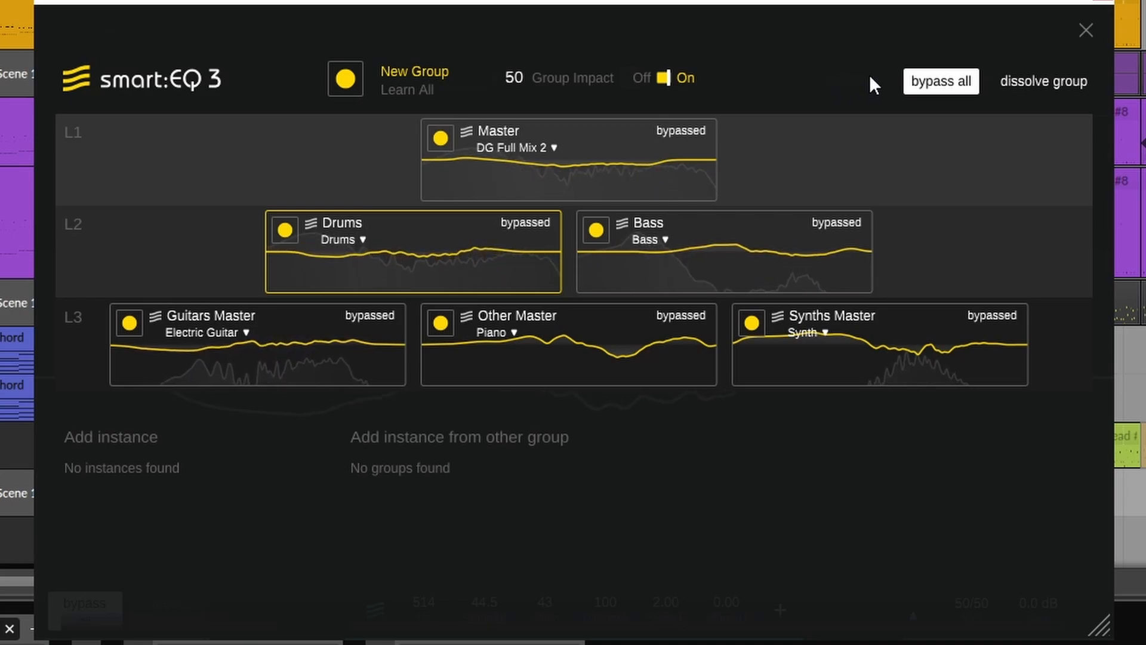
left_click(917, 86)
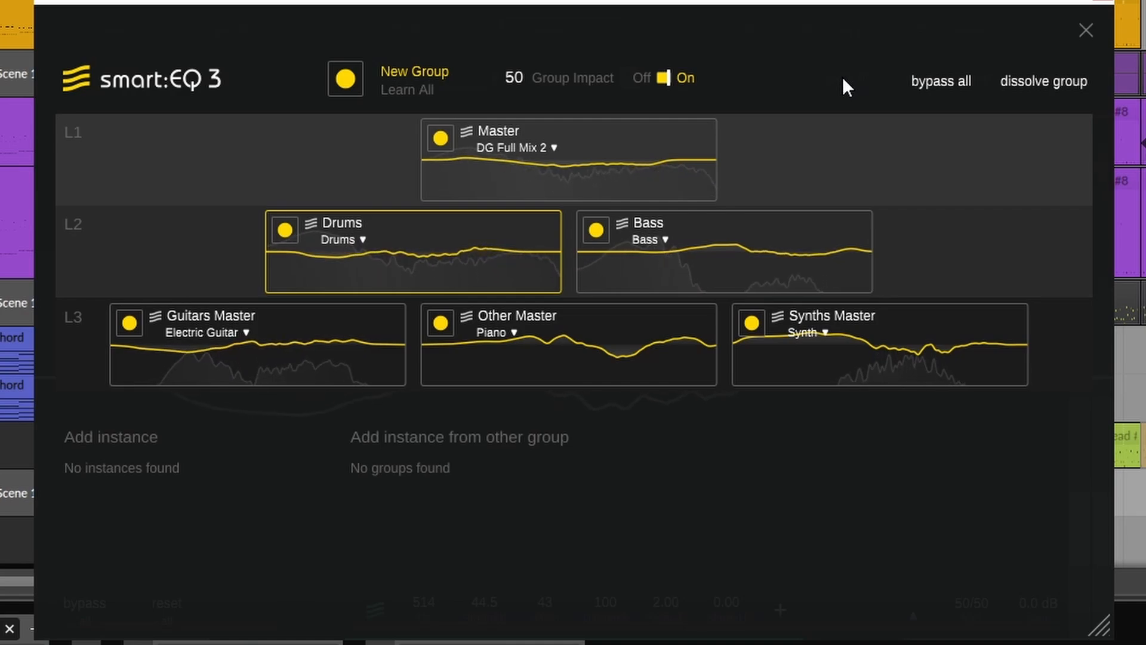
left_click(909, 81)
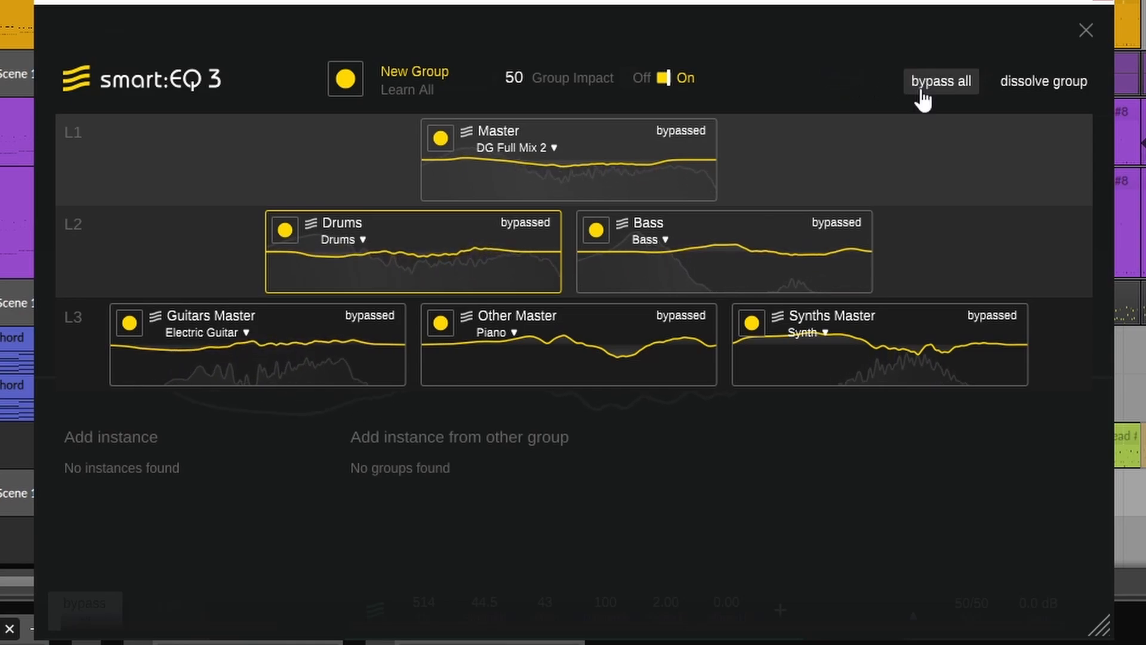
left_click(949, 88)
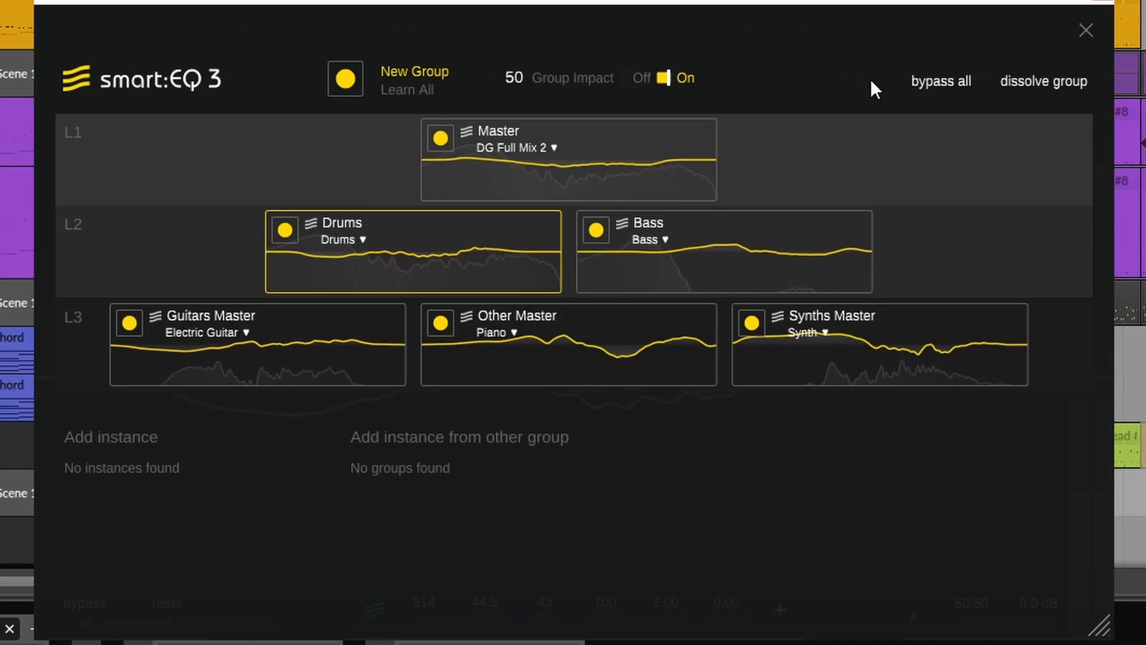
left_click(913, 87)
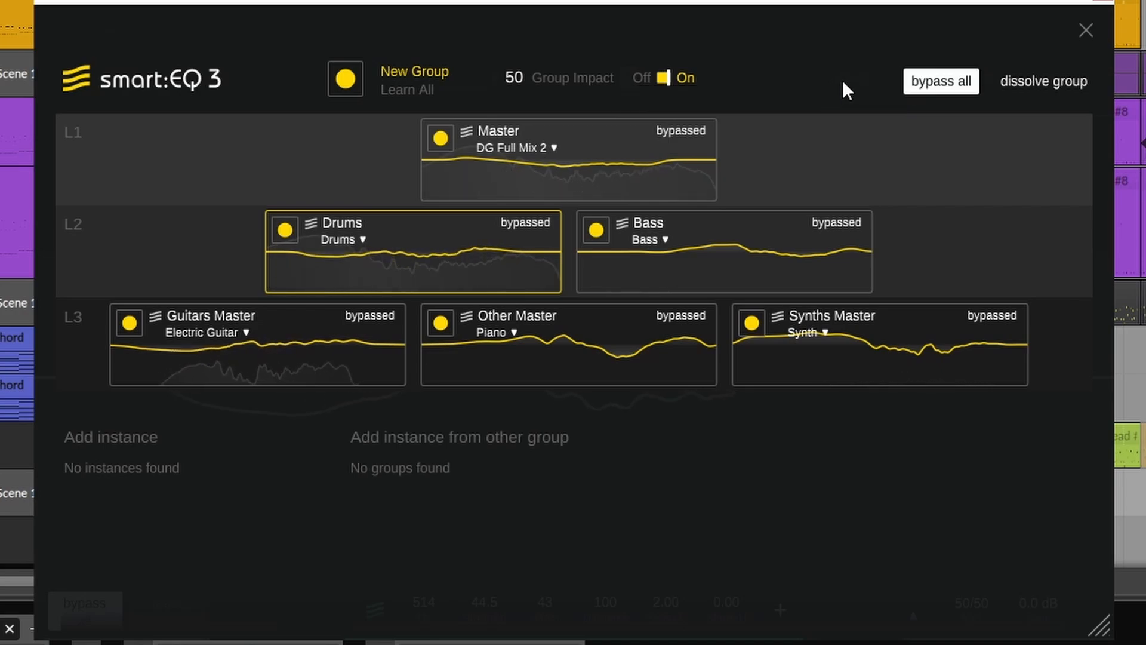
left_click(924, 82)
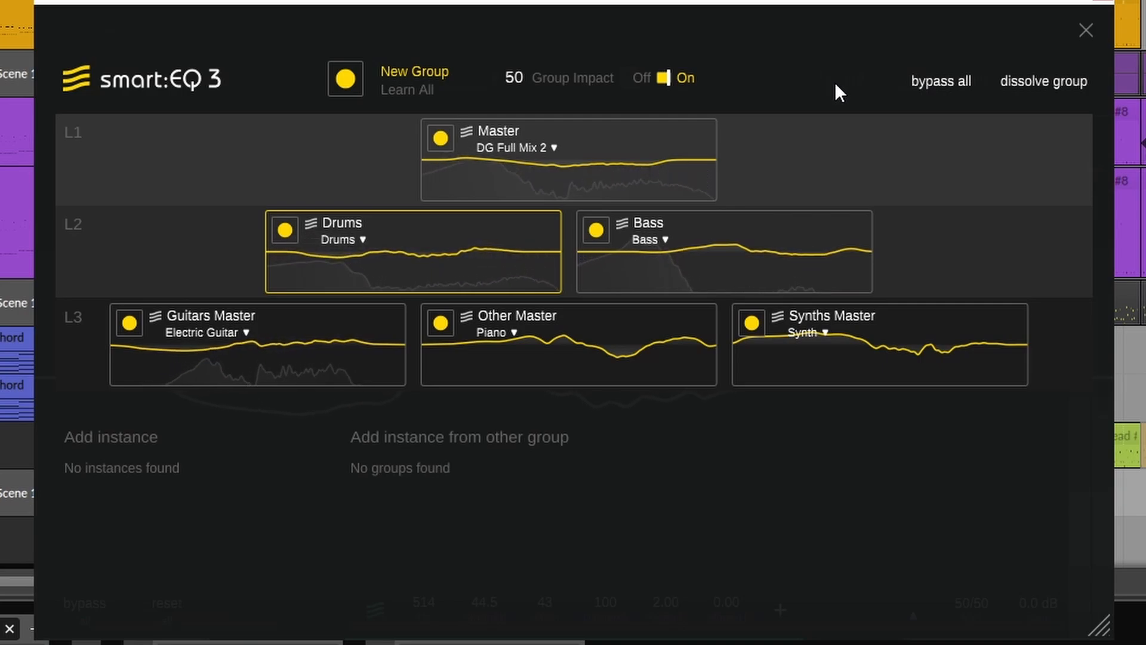
left_click(915, 81)
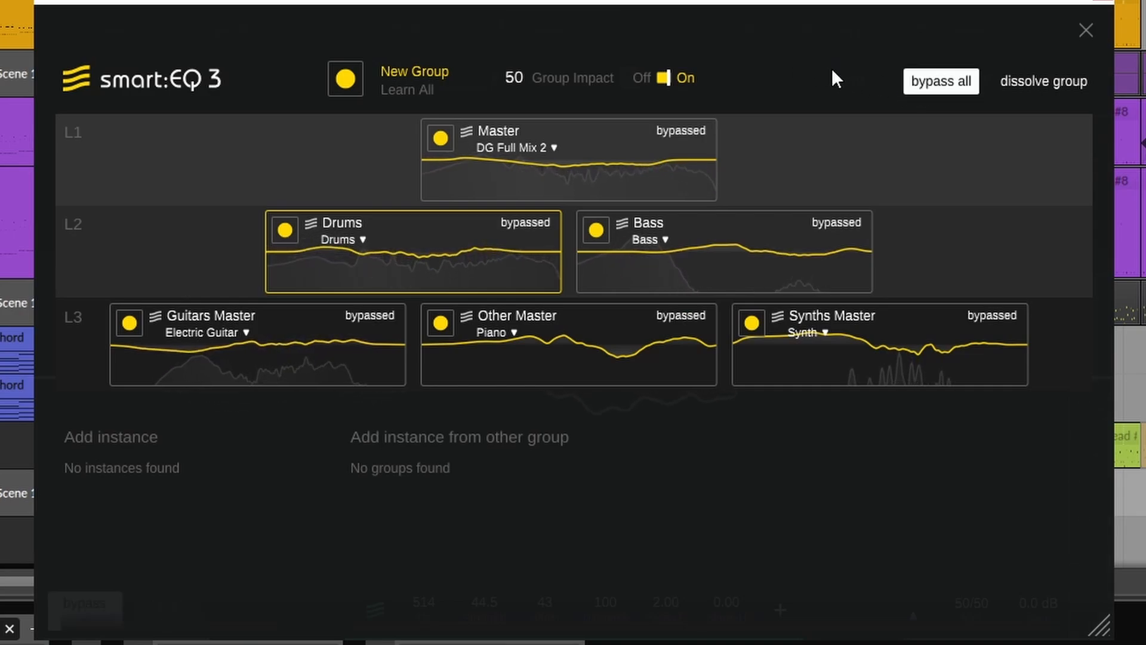
left_click(917, 83)
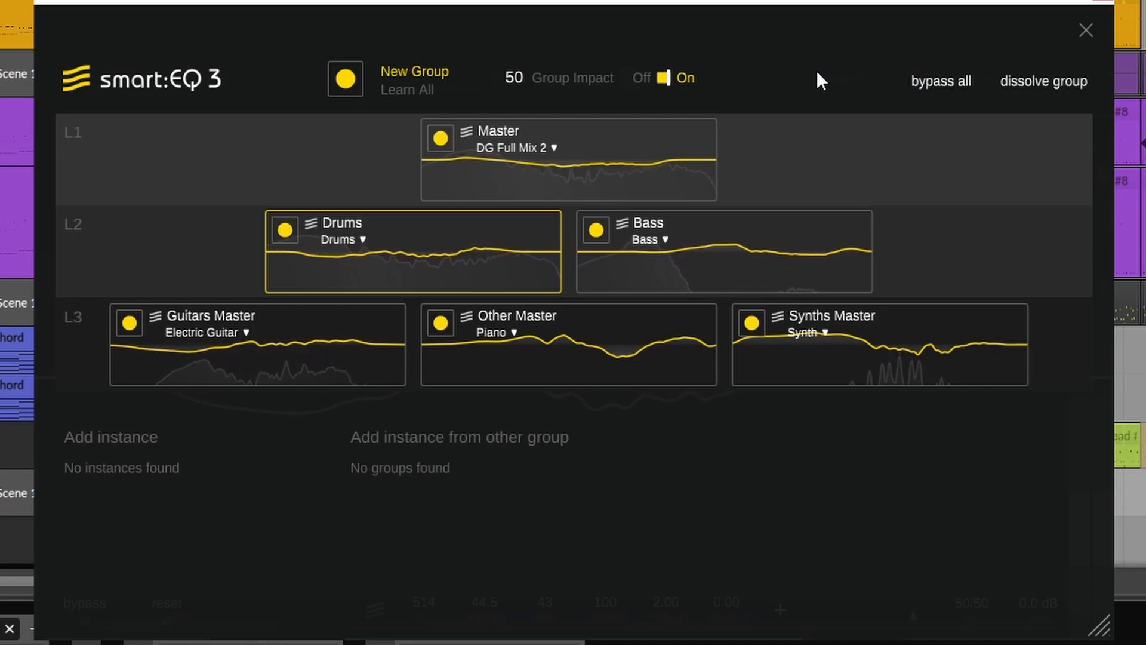
left_click(913, 86)
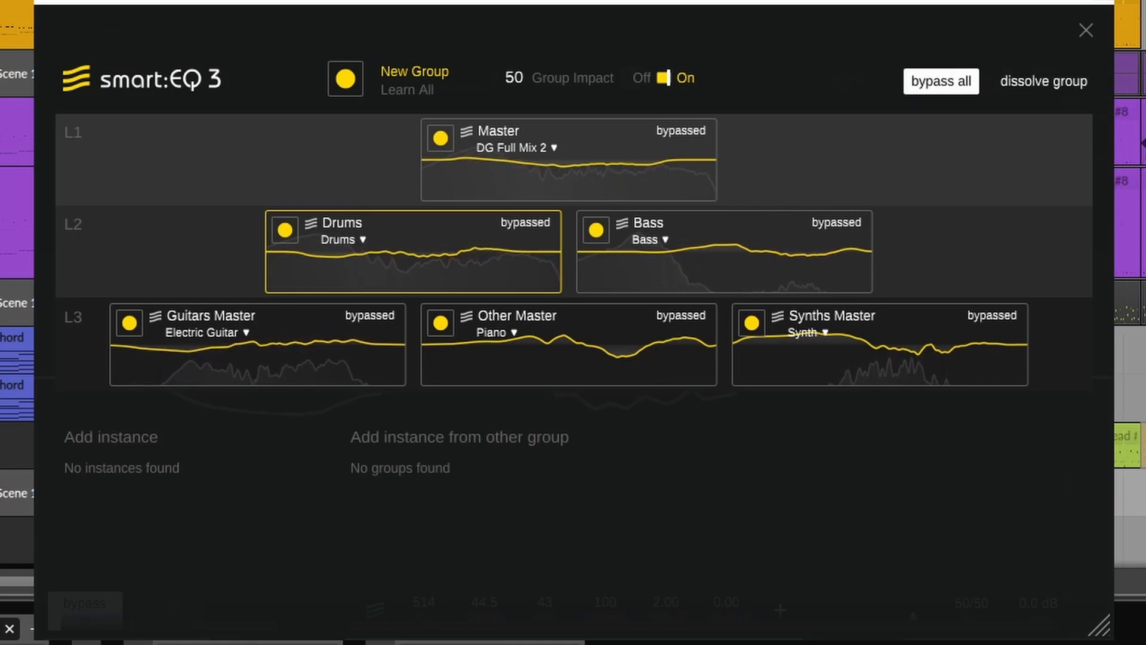
left_click(941, 83)
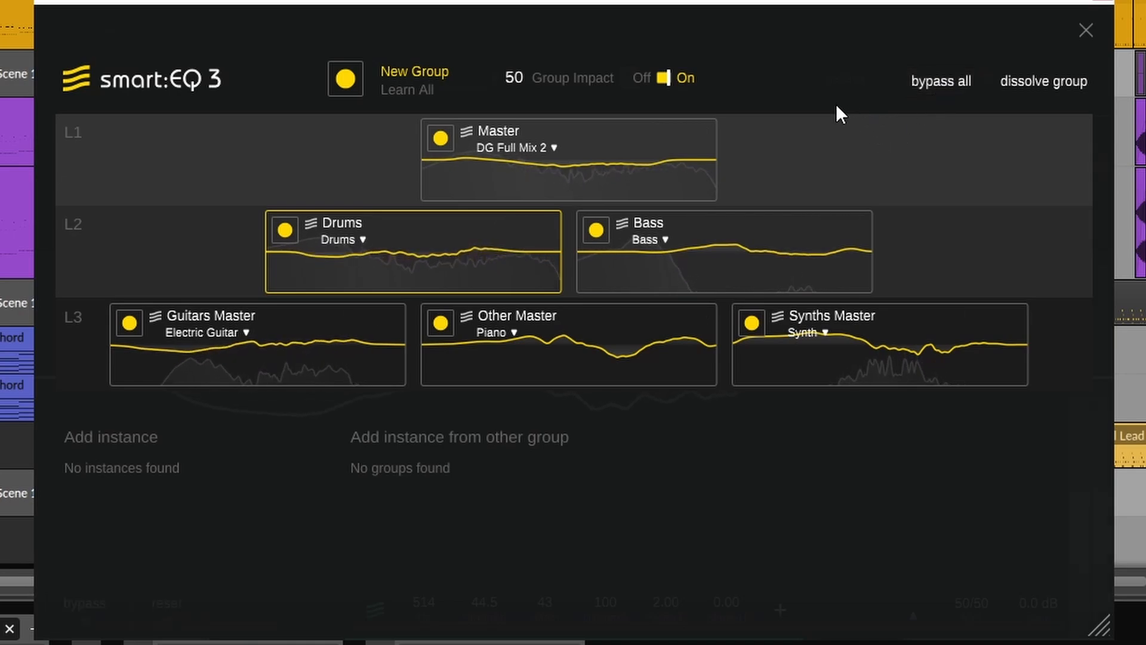